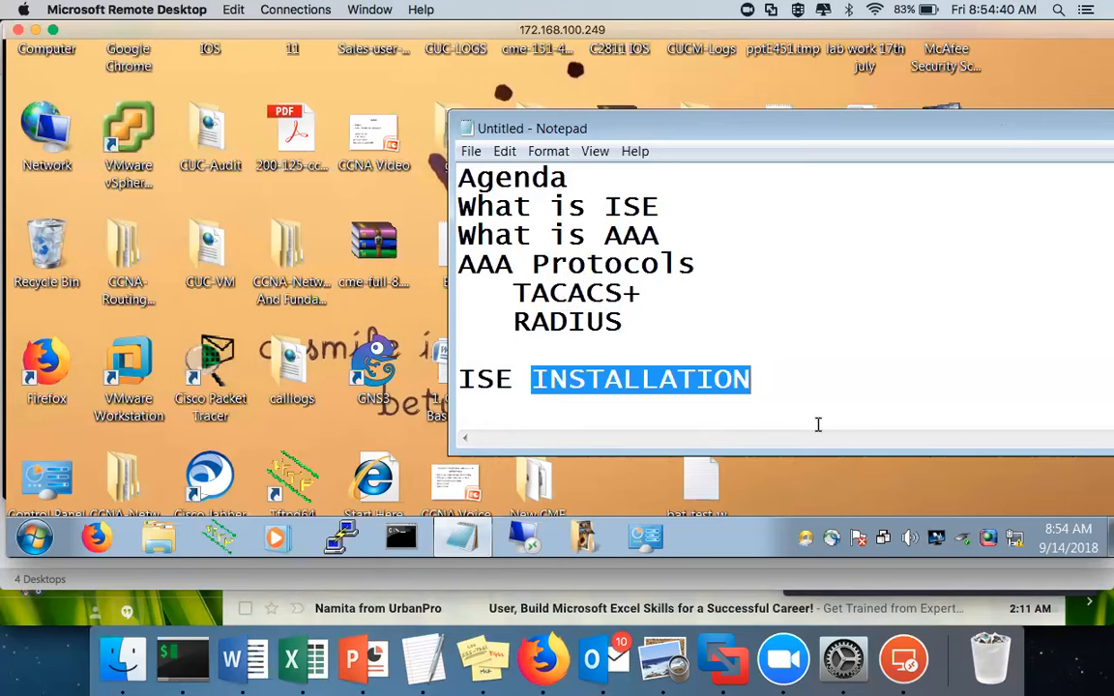
Add the IP 172.168.100.254 on a new line under ISE INSTALLATION
left_click(790, 387)
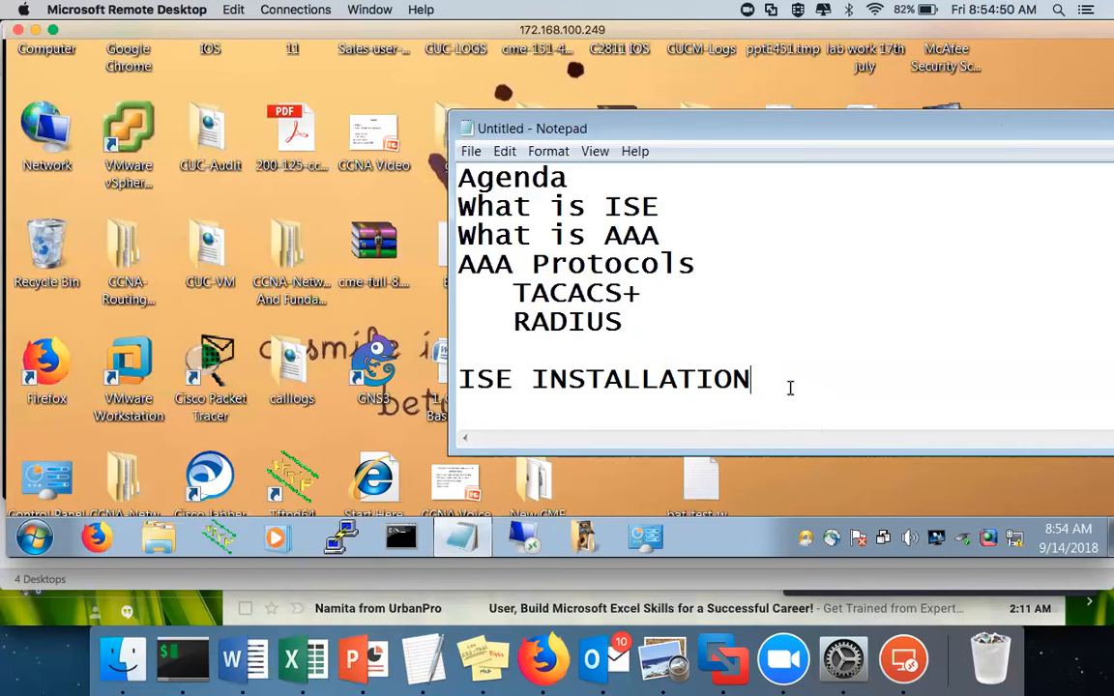
key("Return")
type("172")
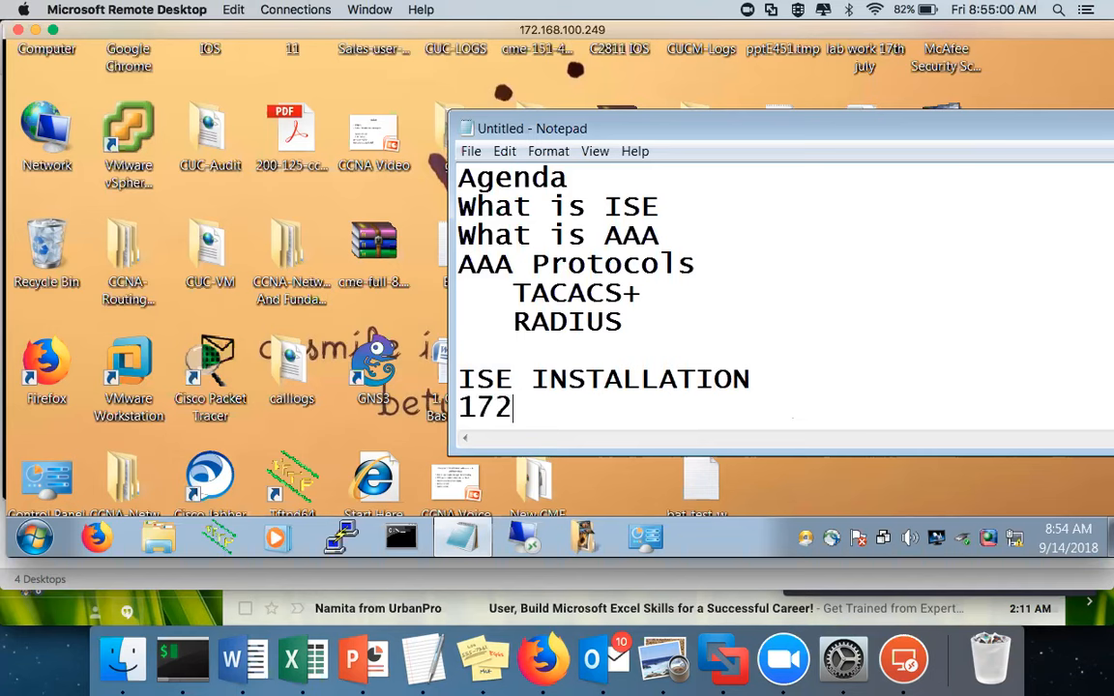
type(".168")
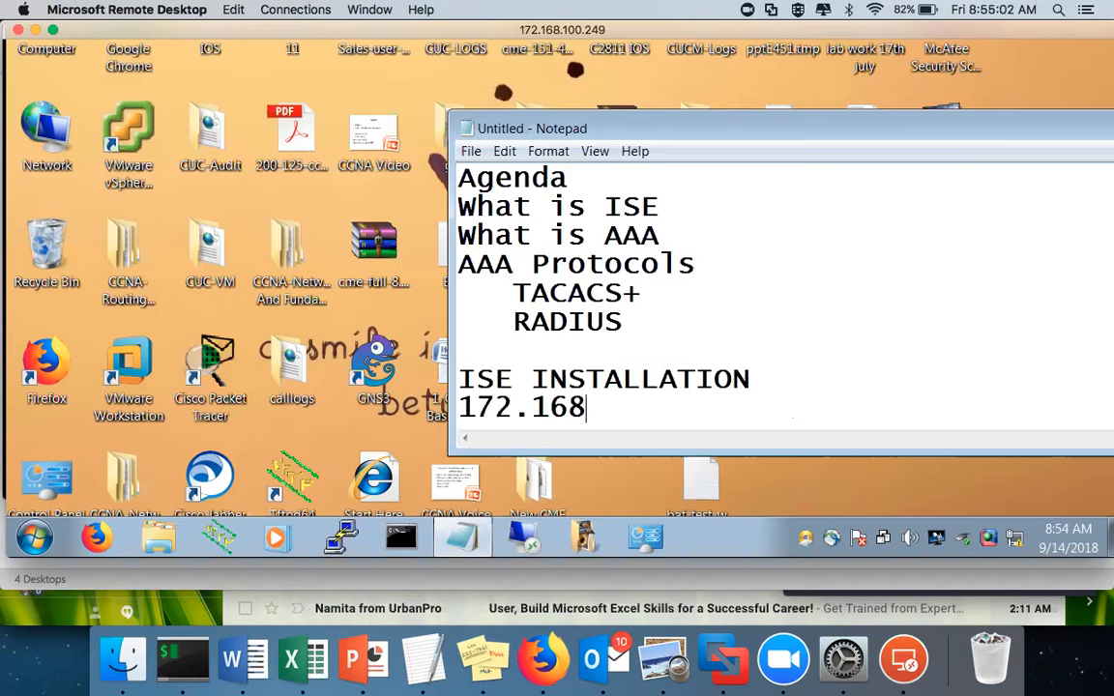
type(".100.254")
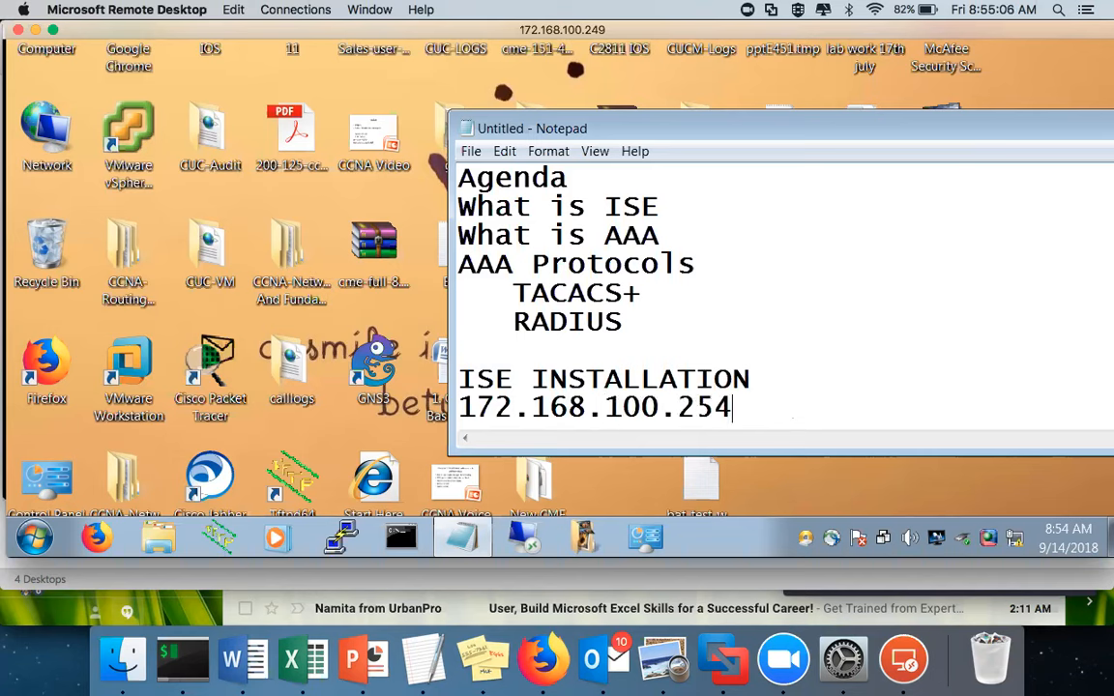
key("Return")
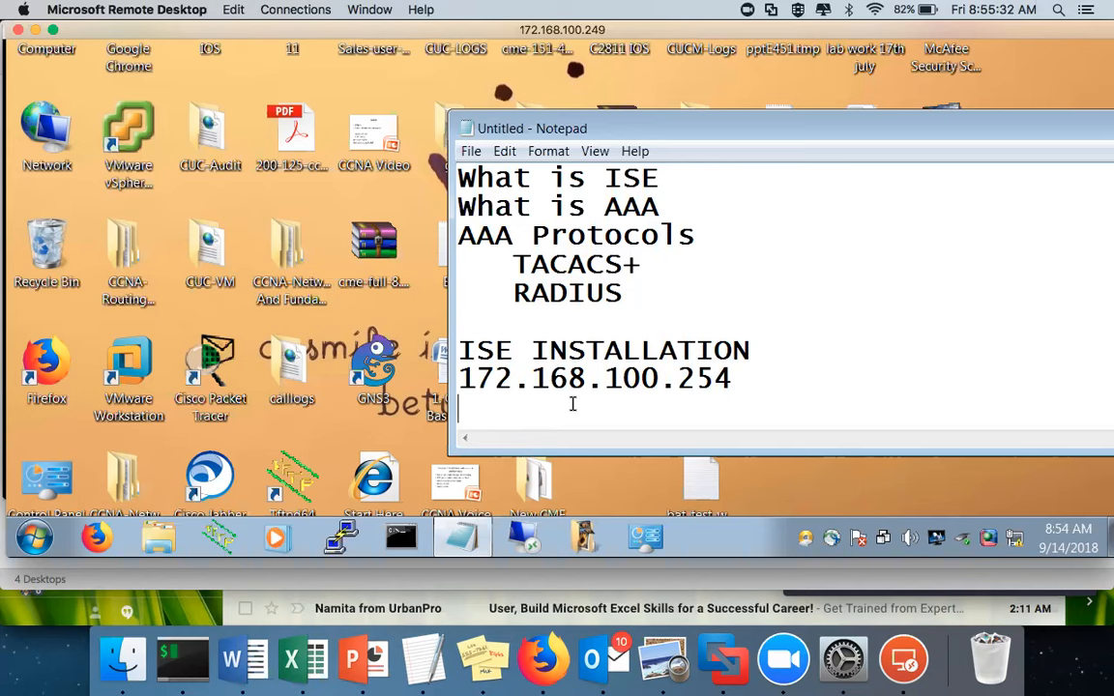
Prefix the IP line with 'ESXI SERVER : ', correcting typos along the way
left_click(459, 378)
type("ESZ")
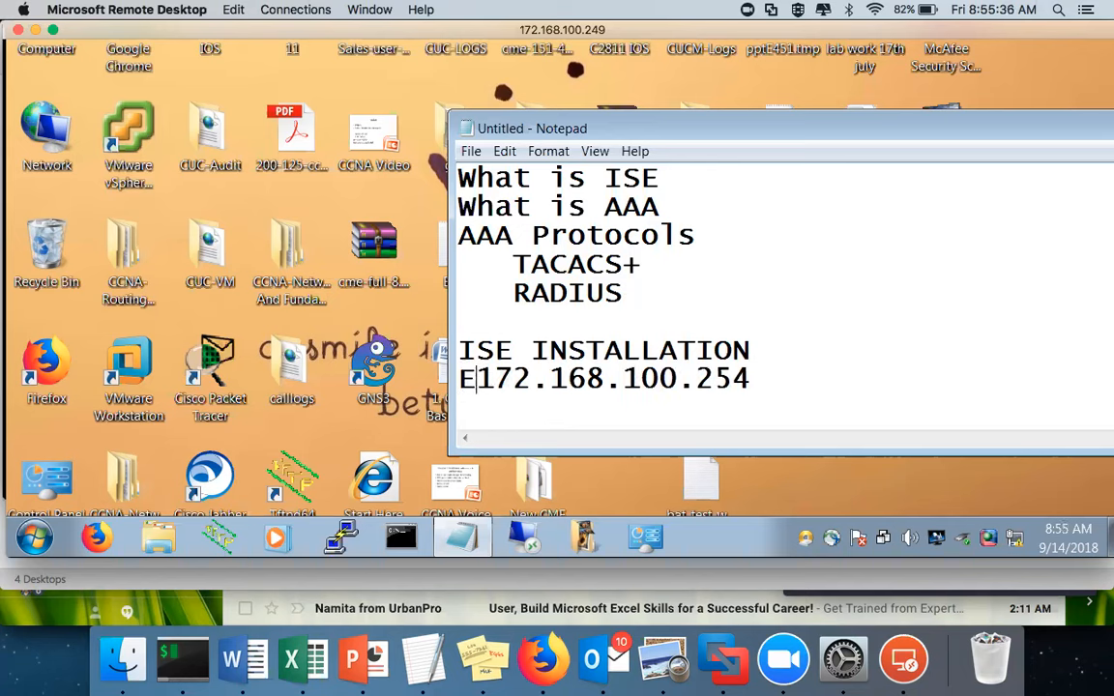
type("I")
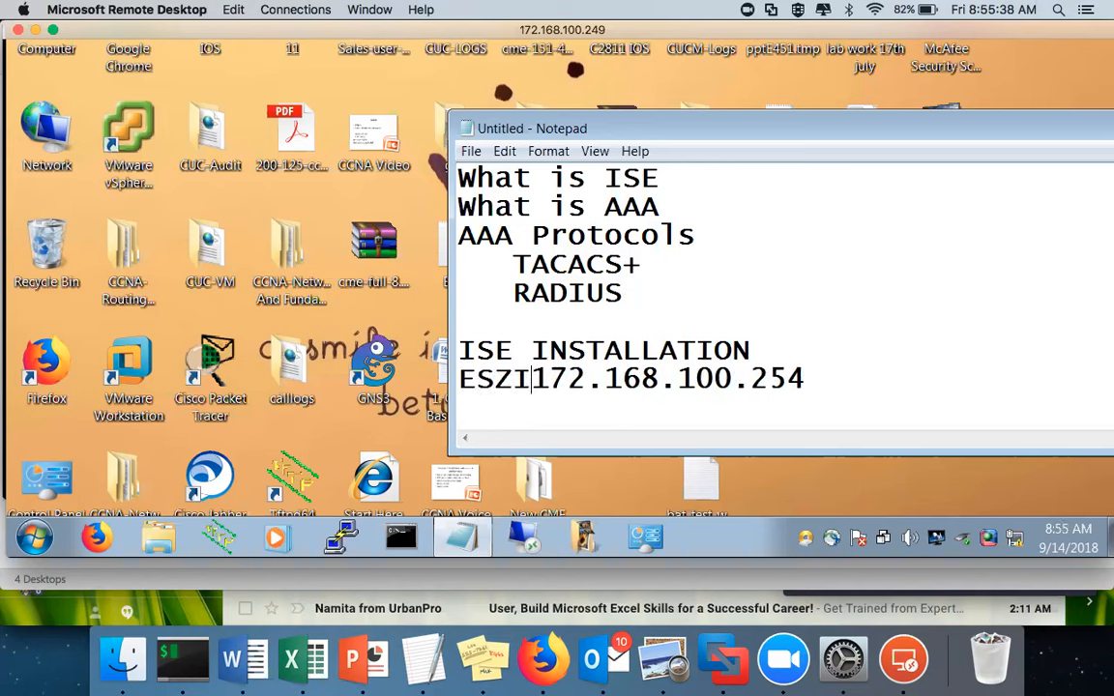
key("BackSpace")
key("BackSpace")
key("BackSpace")
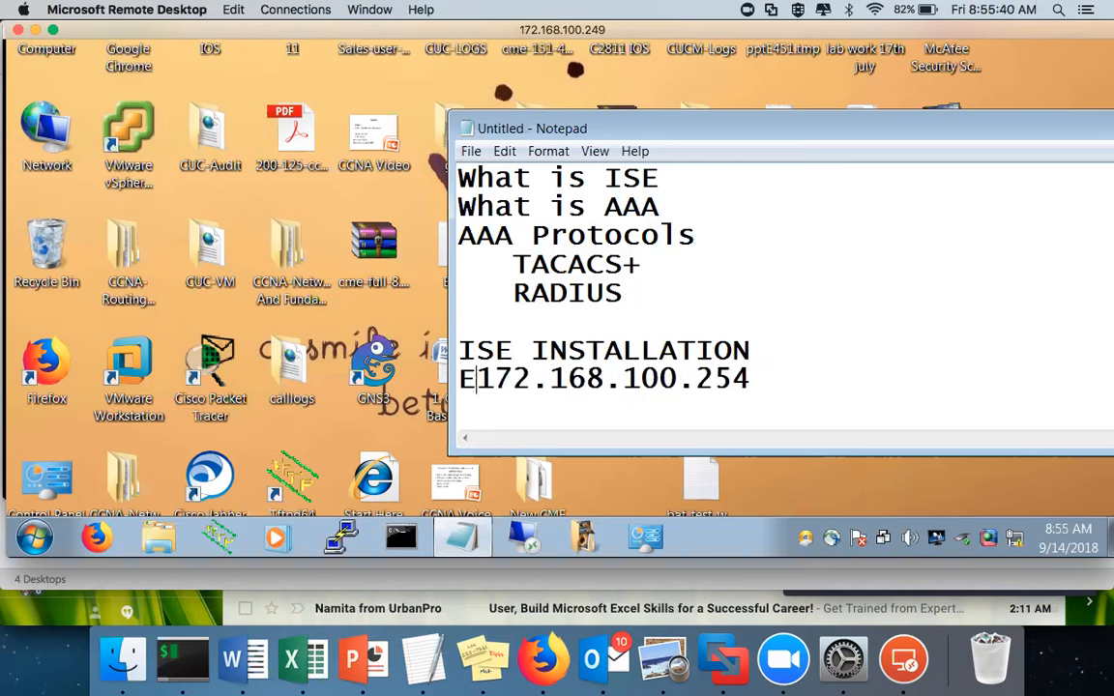
type("X")
key("BackSpace")
type("SXI")
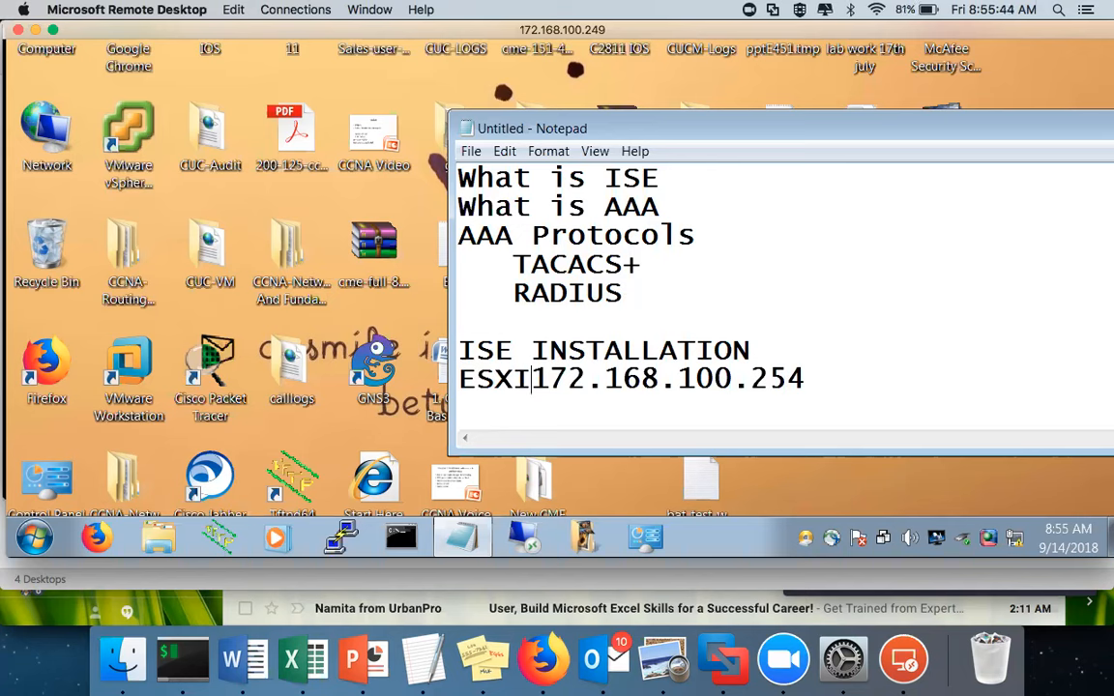
key("BackSpace")
type(":")
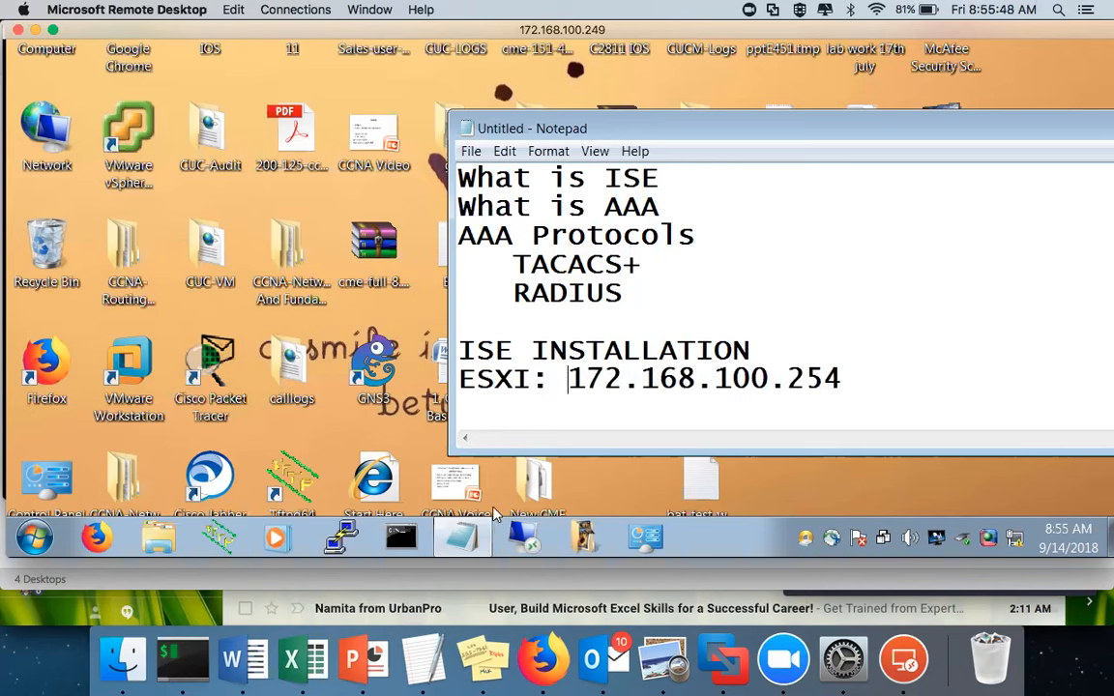
key("BackSpace")
key("BackSpace")
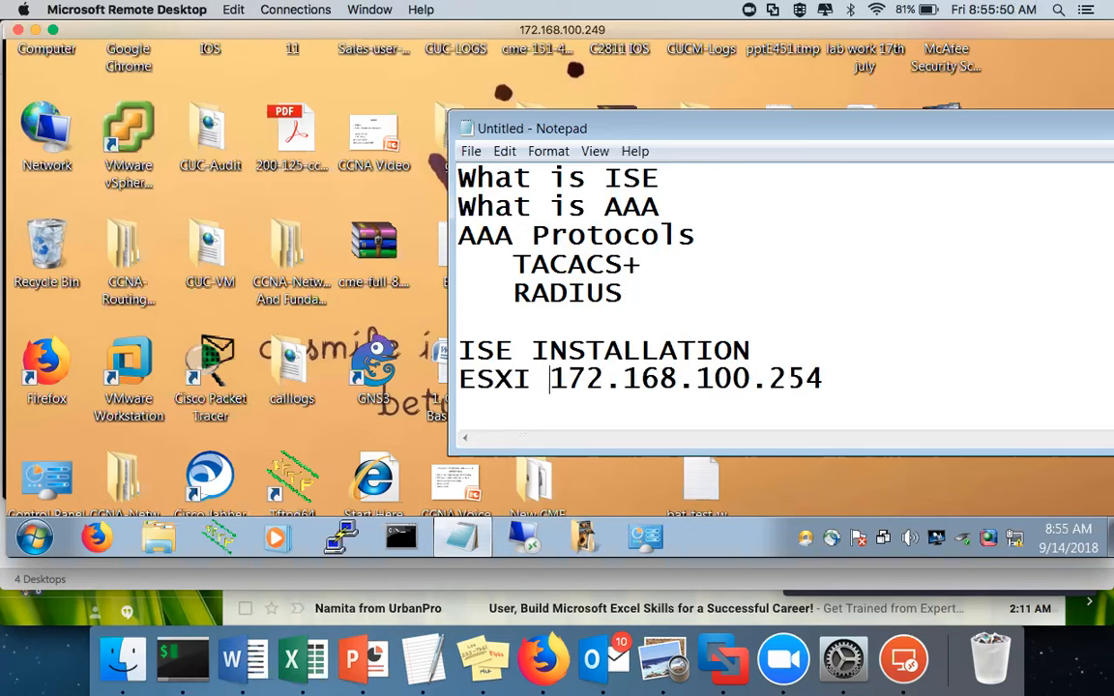
type("SERVER")
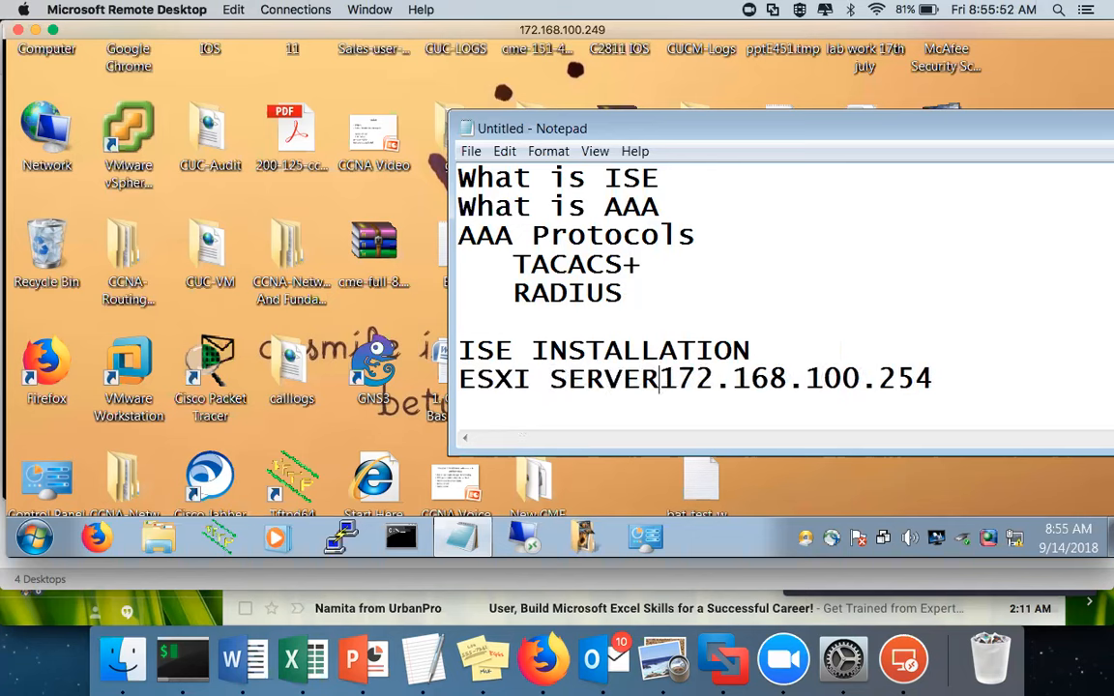
type(" :")
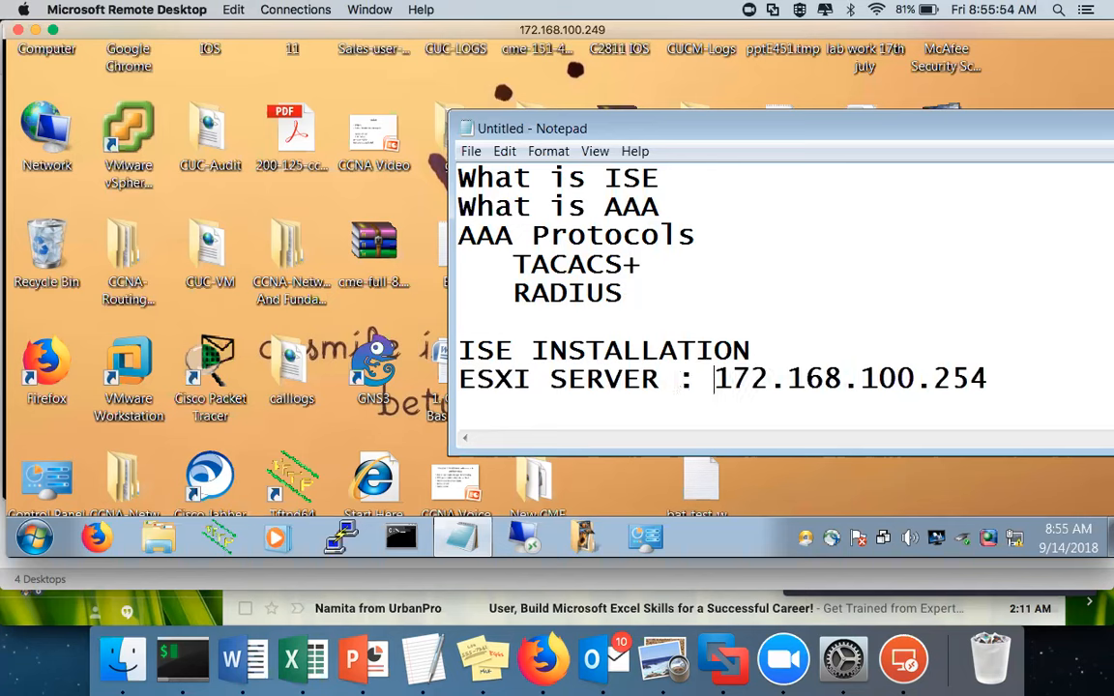
left_click(994, 377)
Enlarge the Remote Desktop window and launch VMware vSphere Client from its desktop icon
key("Return")
left_click_drag(694, 558, 697, 608)
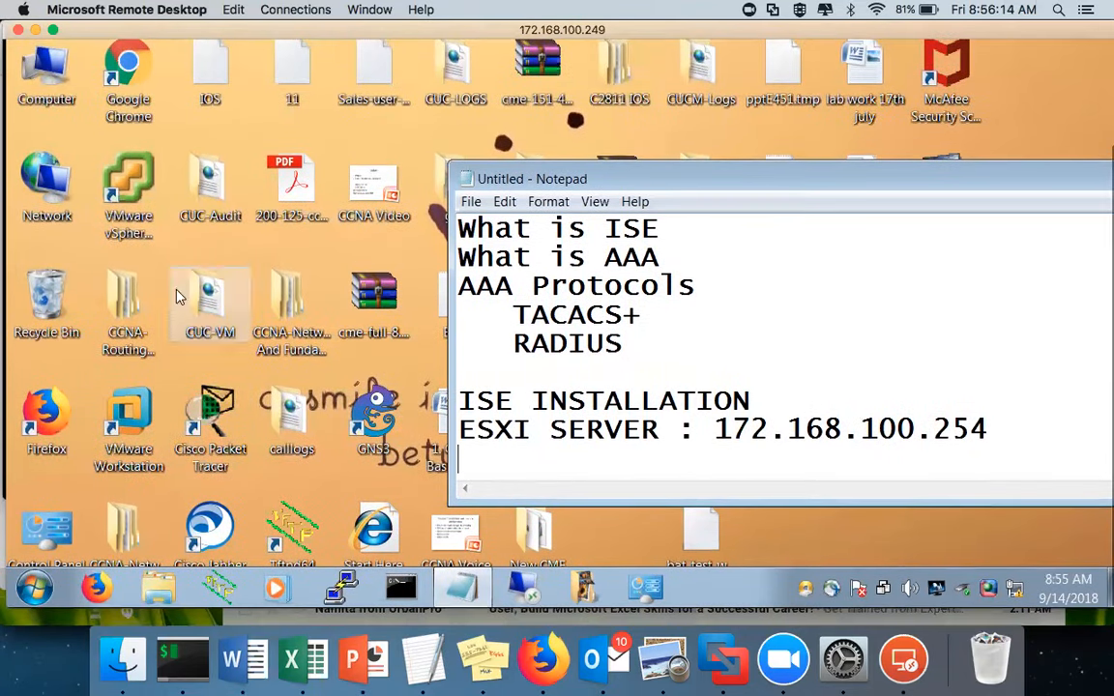
double_click(140, 197)
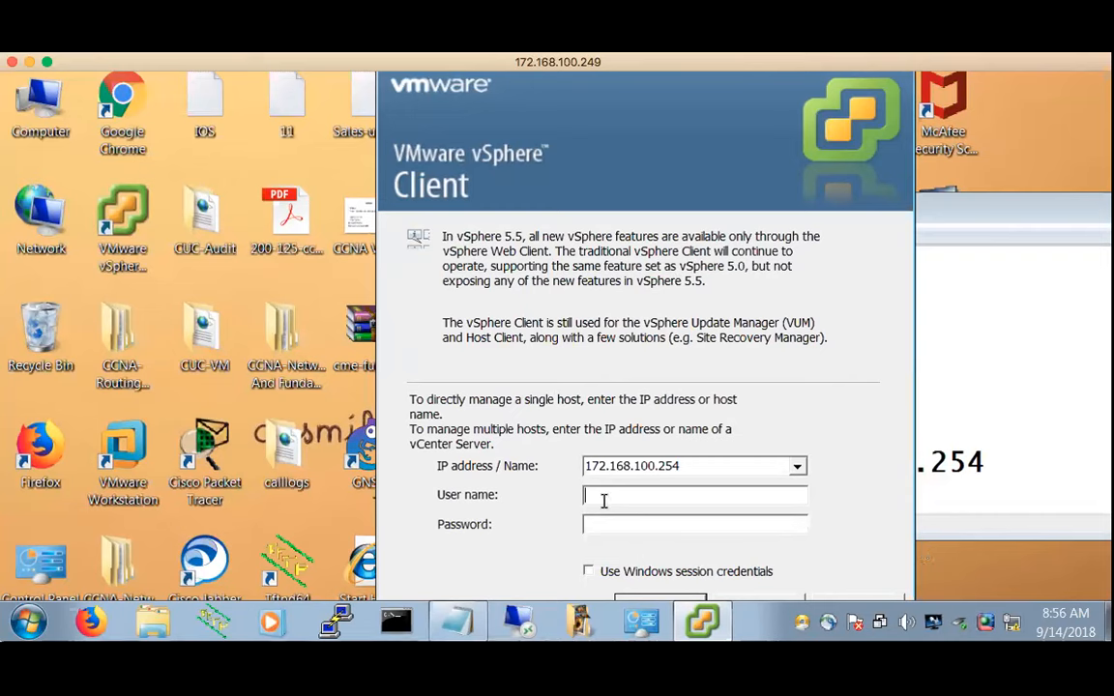
Log in to 172.168.100.254 with user name root and the account password
type("root")
left_click(634, 519)
type("***")
key("BackSpace")
key("BackSpace")
key("BackSpace")
type("********")
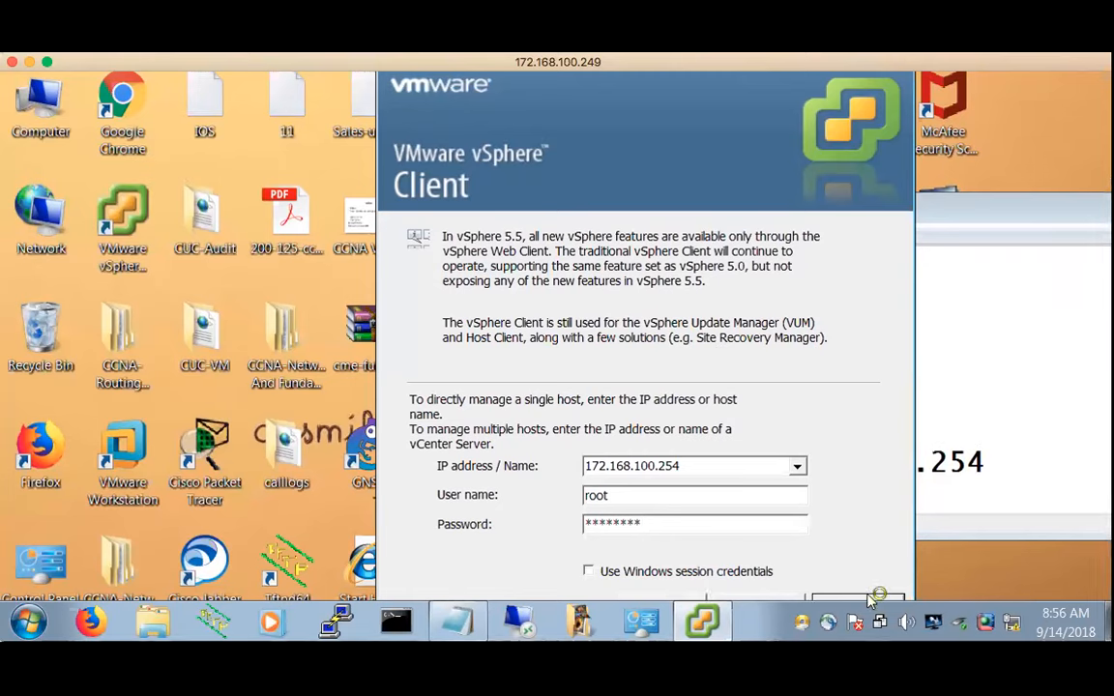
key("Return")
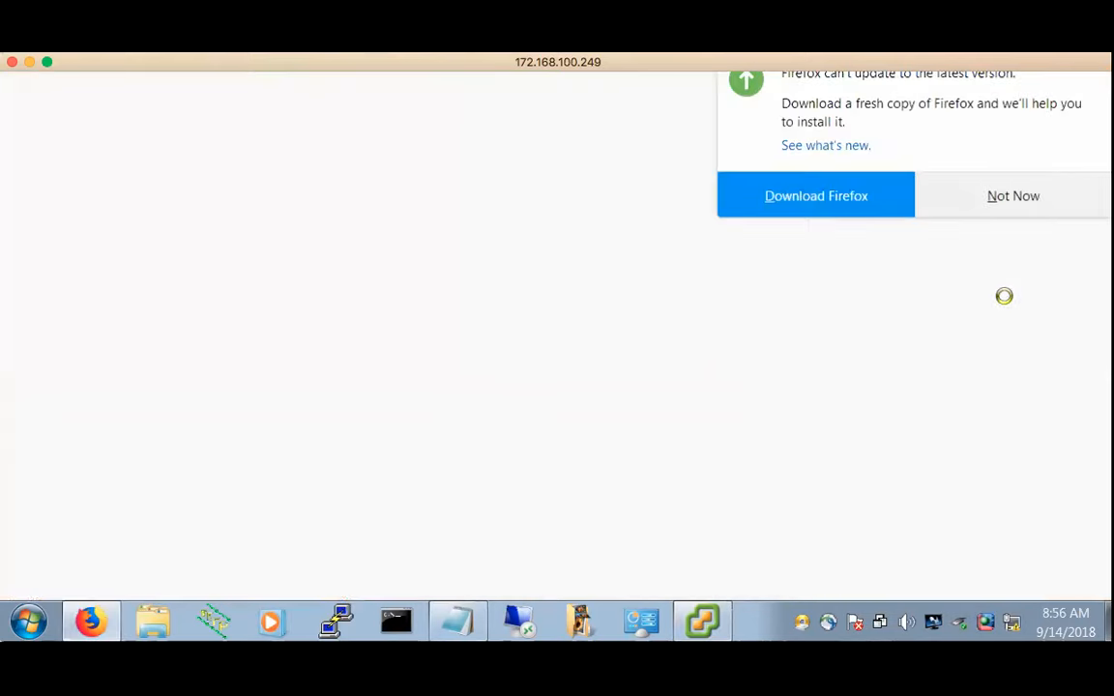
Dismiss the Firefox update notice and close the vSphere Client login window
left_click(1013, 196)
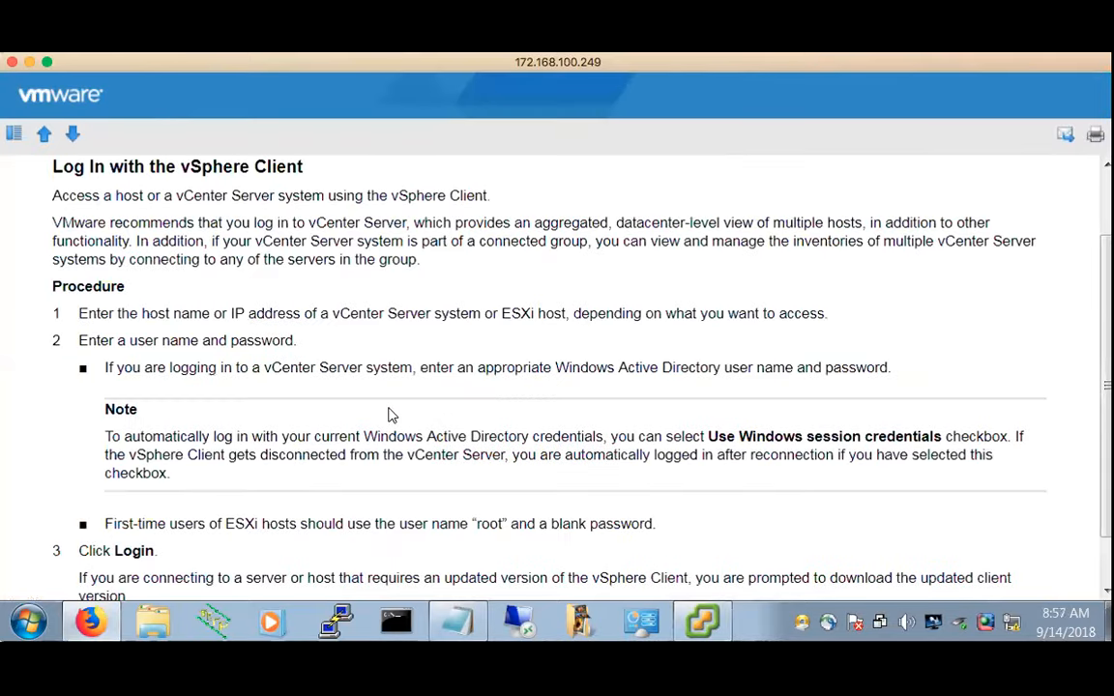
scroll(446, 426, "up", 3)
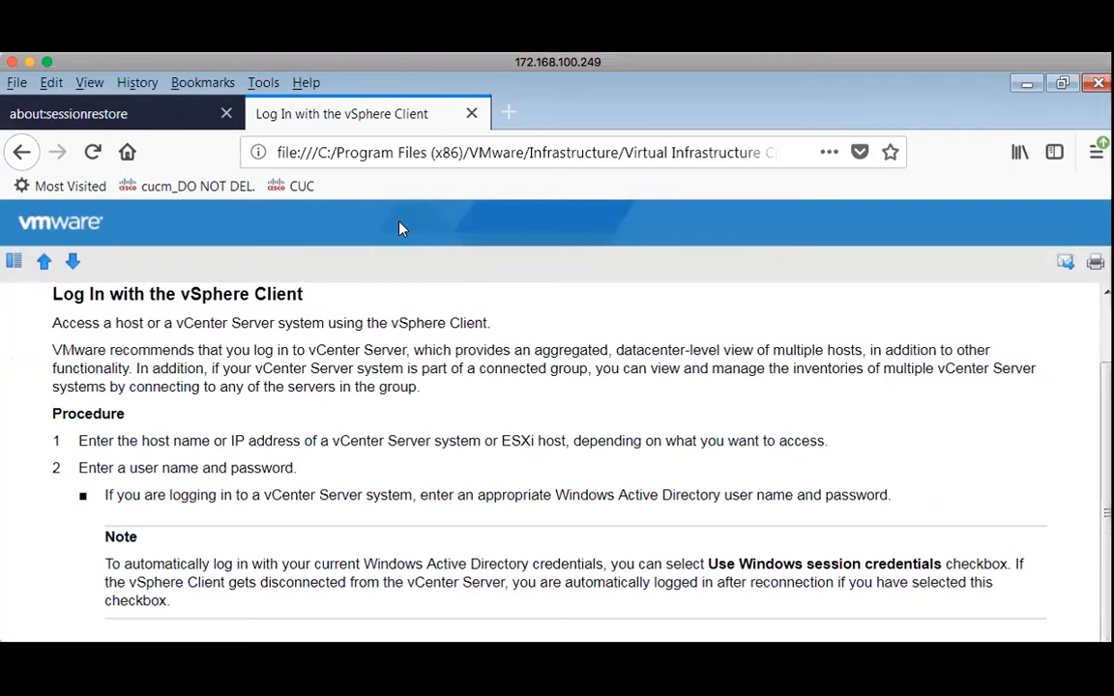
scroll(464, 343, "down", 3)
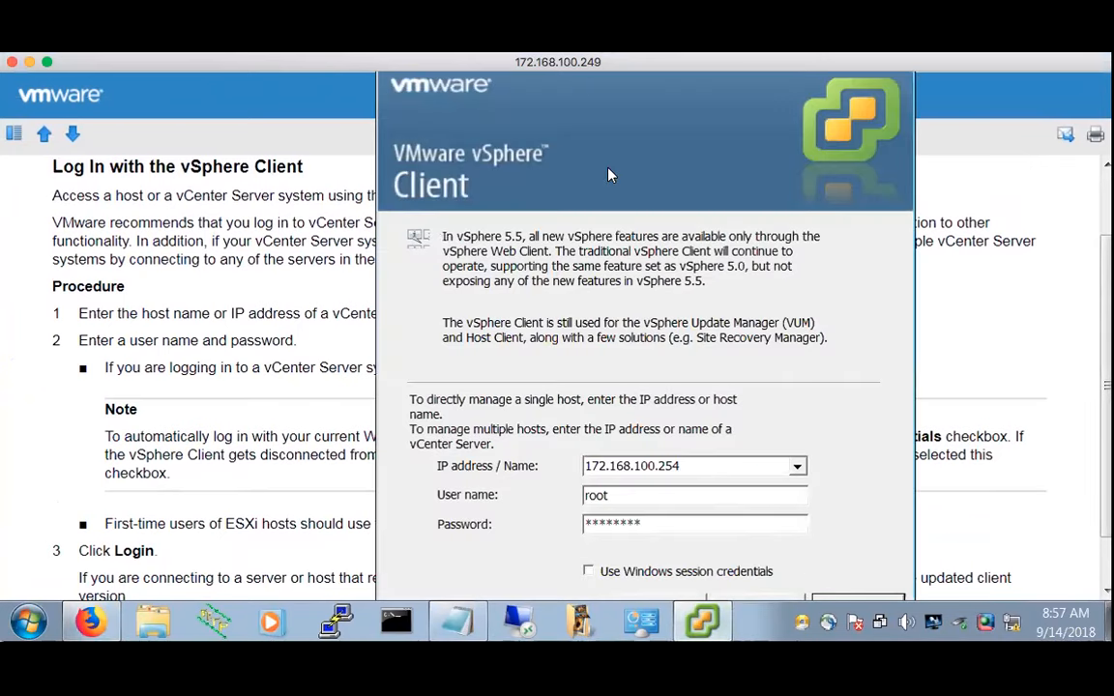
left_click(869, 601)
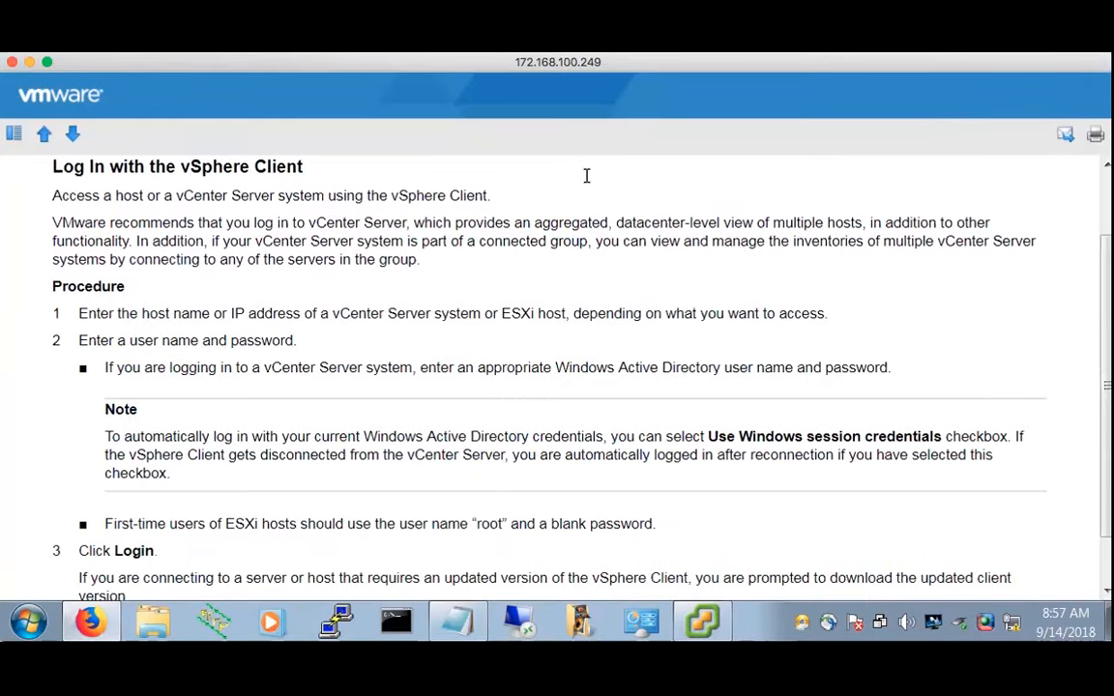
key("F11")
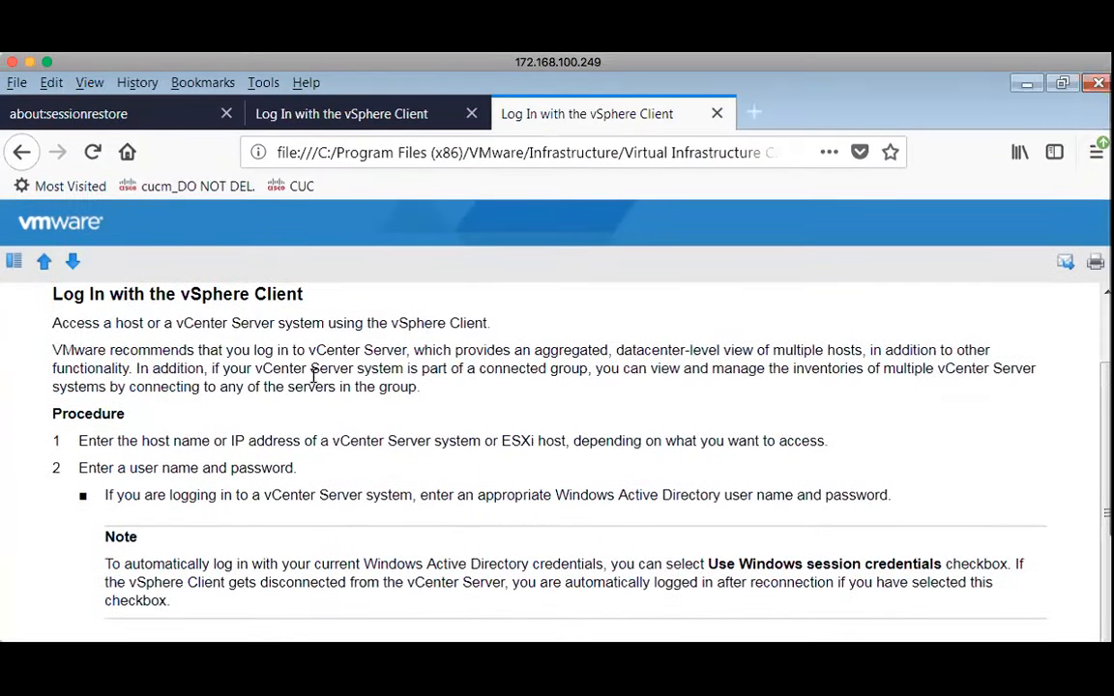
key("F11")
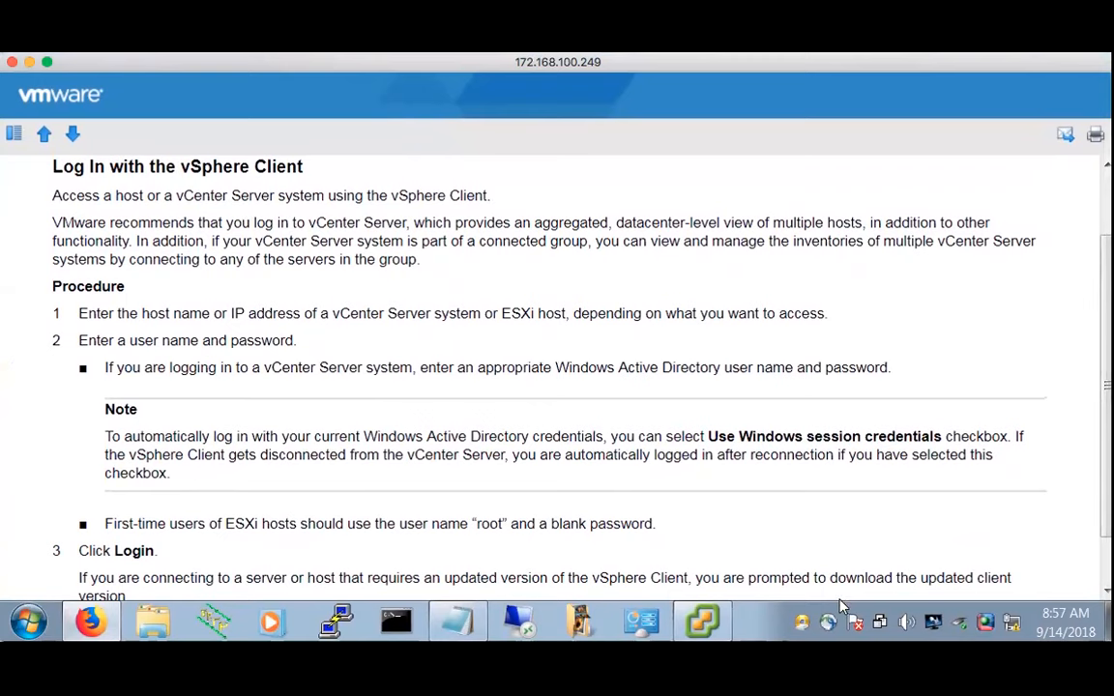
Close the reopened login window, exit full screen and minimize Firefox to reveal the desktop
left_click(716, 627)
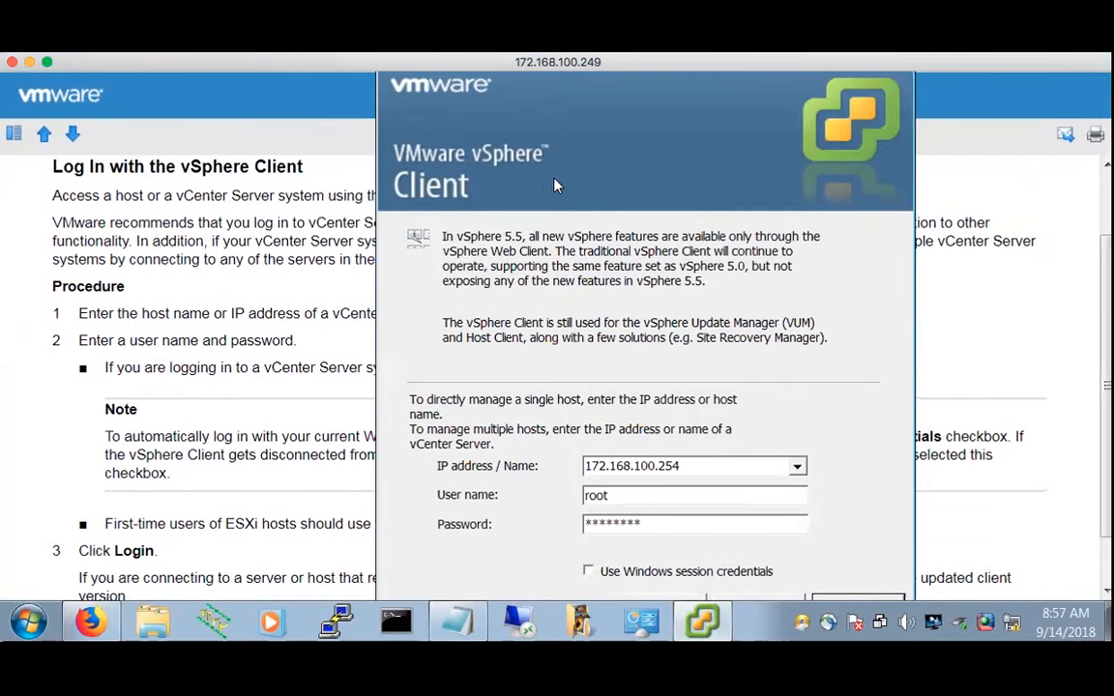
mouse_move(432, 633)
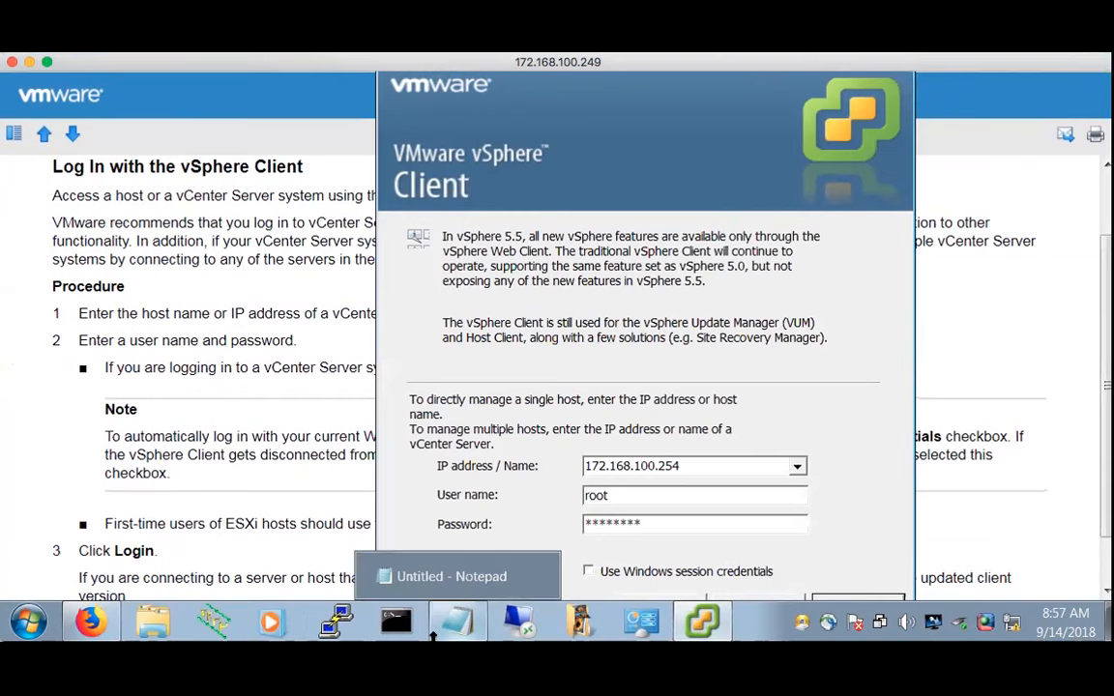
left_click_drag(432, 638, 433, 648)
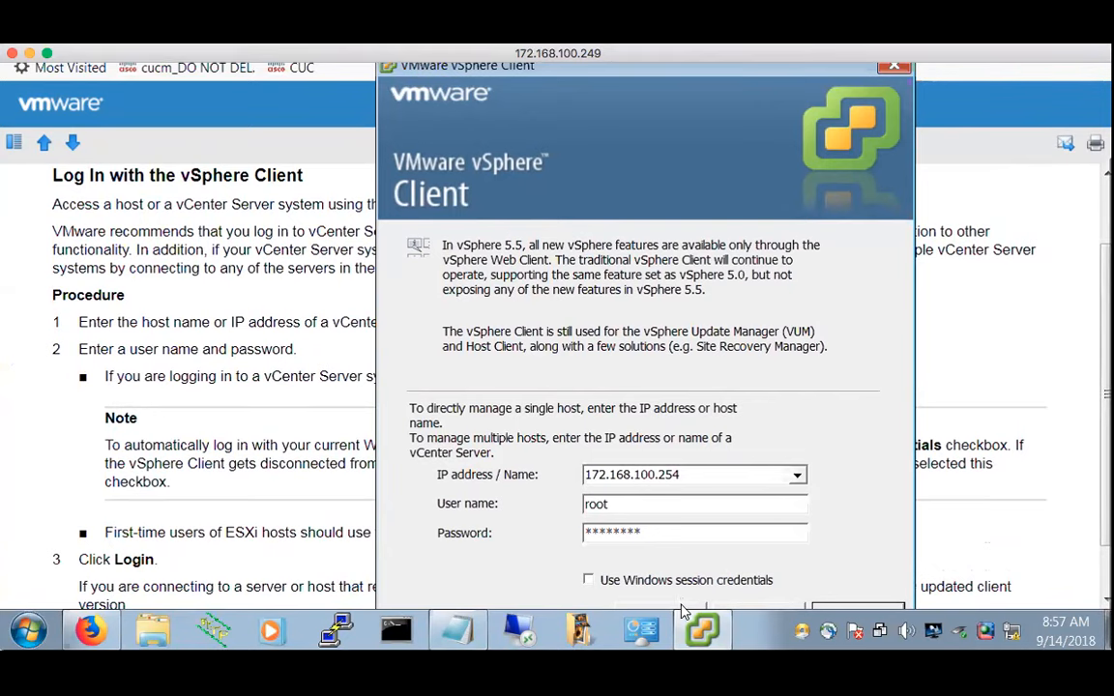
left_click(755, 609)
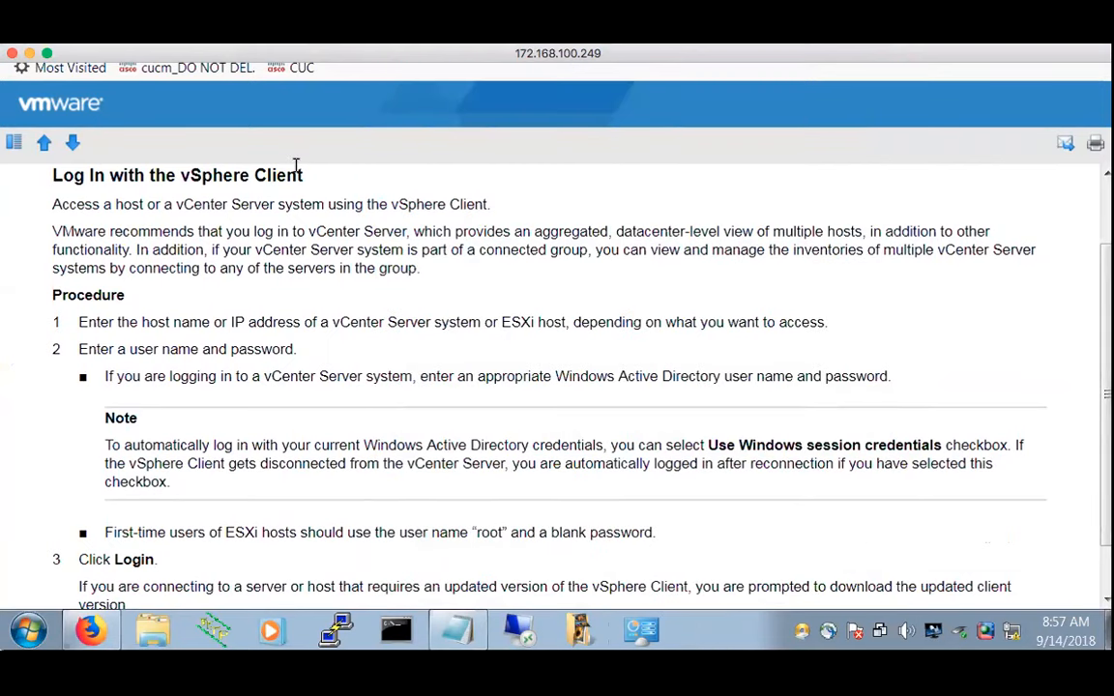
key("F11")
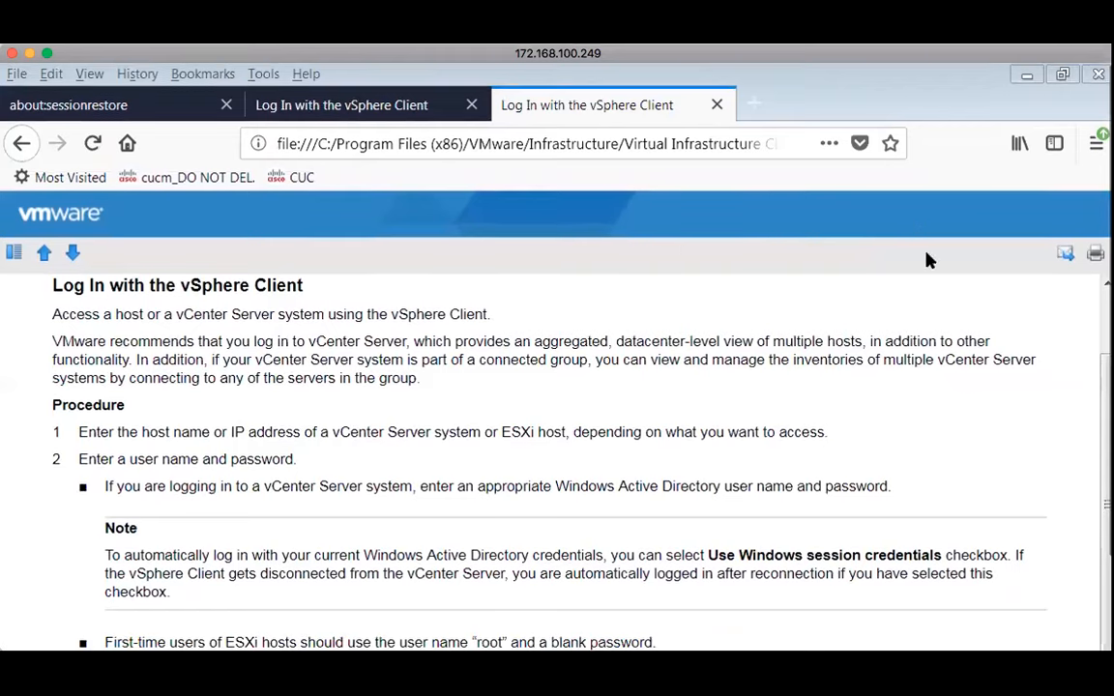
left_click(1026, 74)
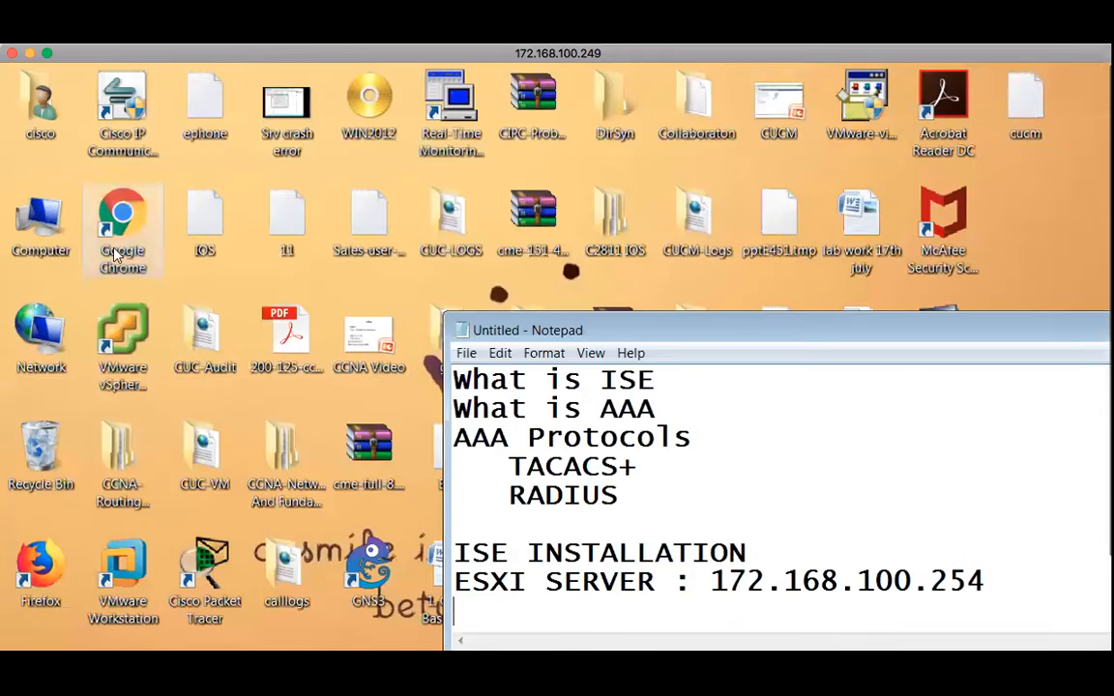
Relaunch vSphere Client, log in to 172.168.100.254 and dismiss the 40-day evaluation notice
left_click(118, 335)
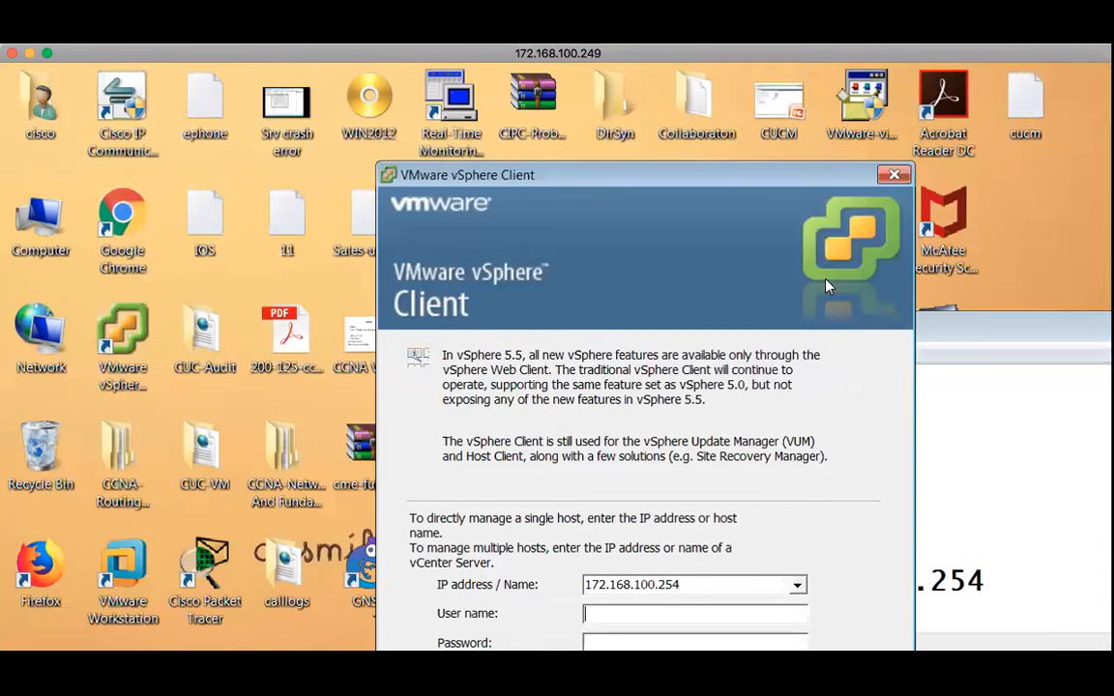
left_click_drag(689, 182, 683, 94)
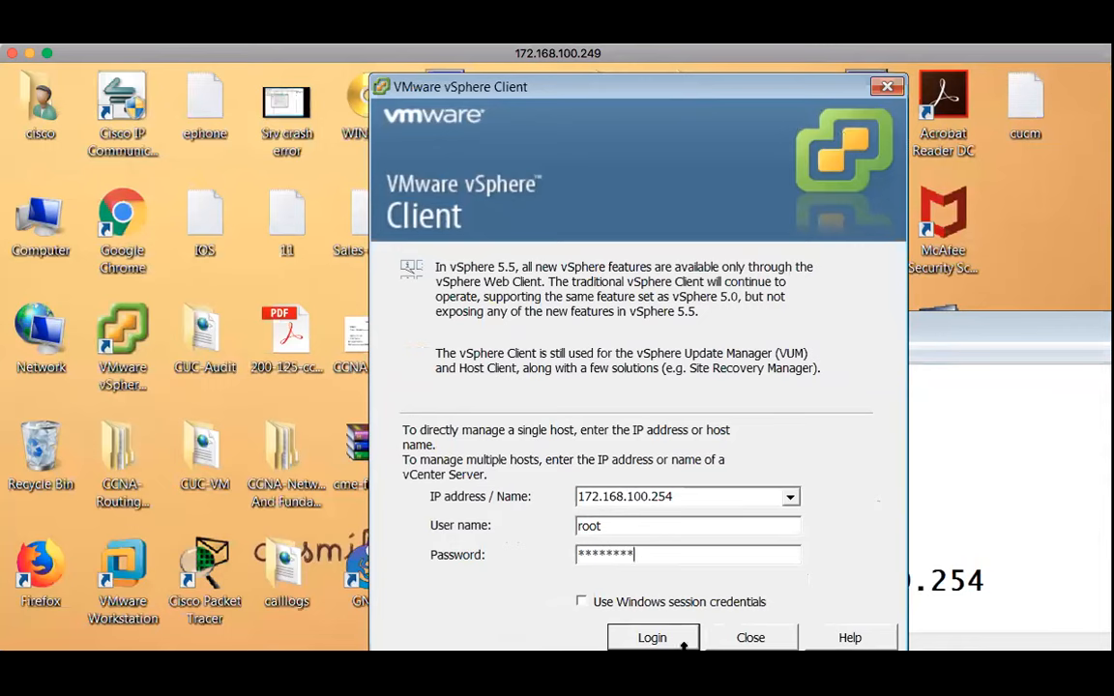
left_click(653, 636)
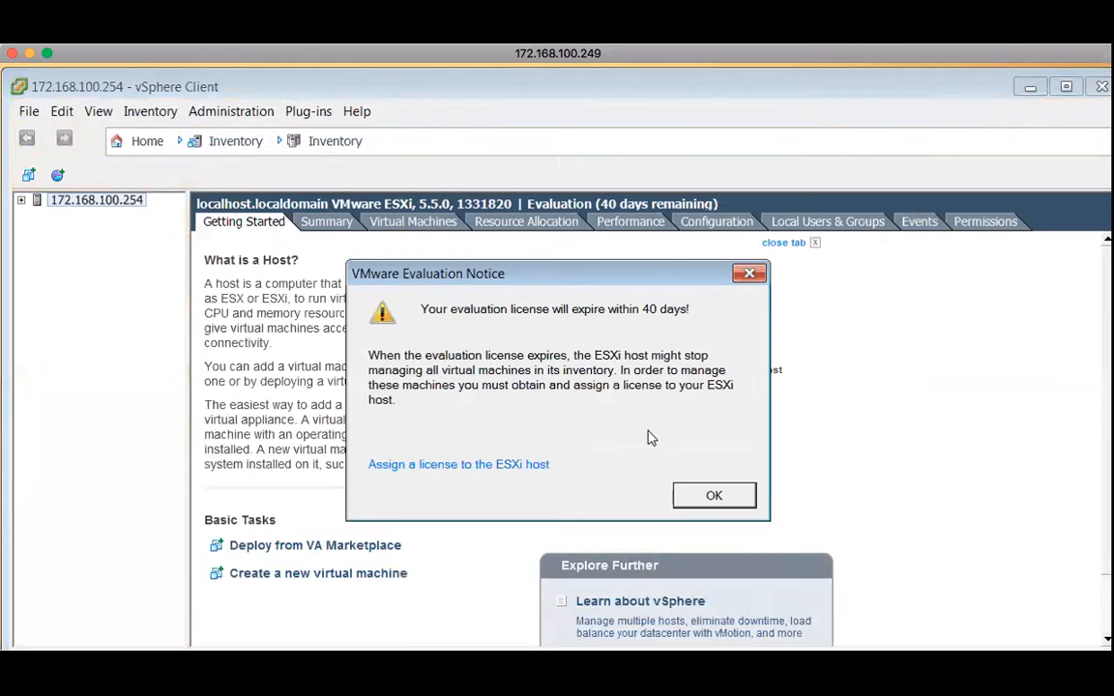
left_click(712, 494)
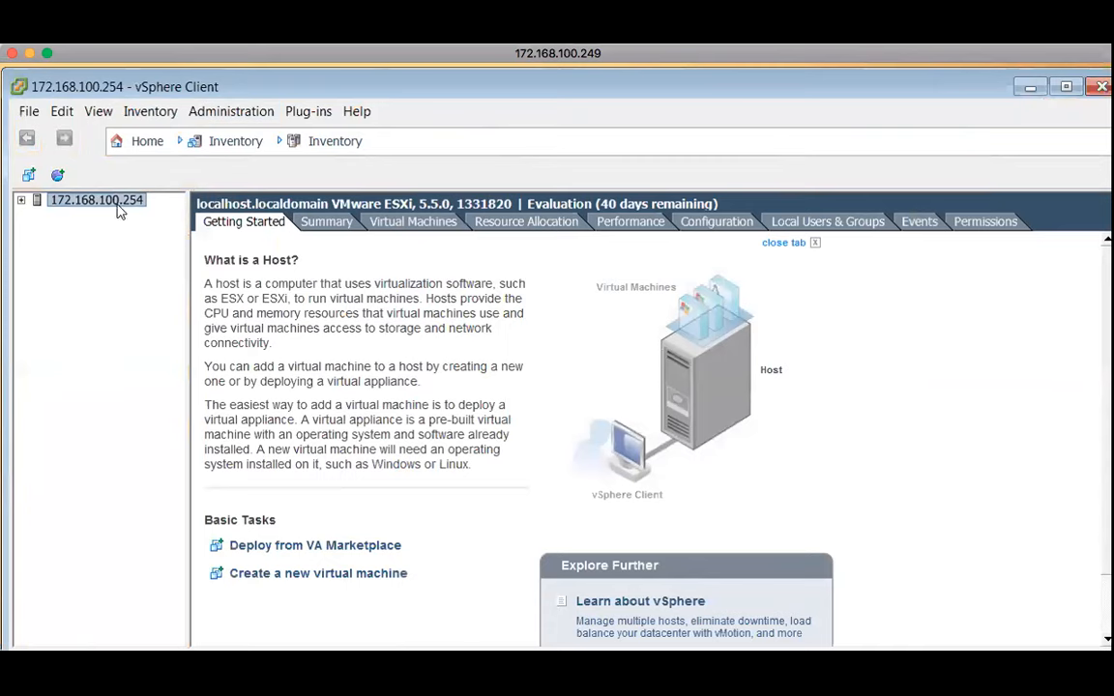
Expand the host's five VMs, then show the host Summary and datastore1's context menu
left_click(21, 201)
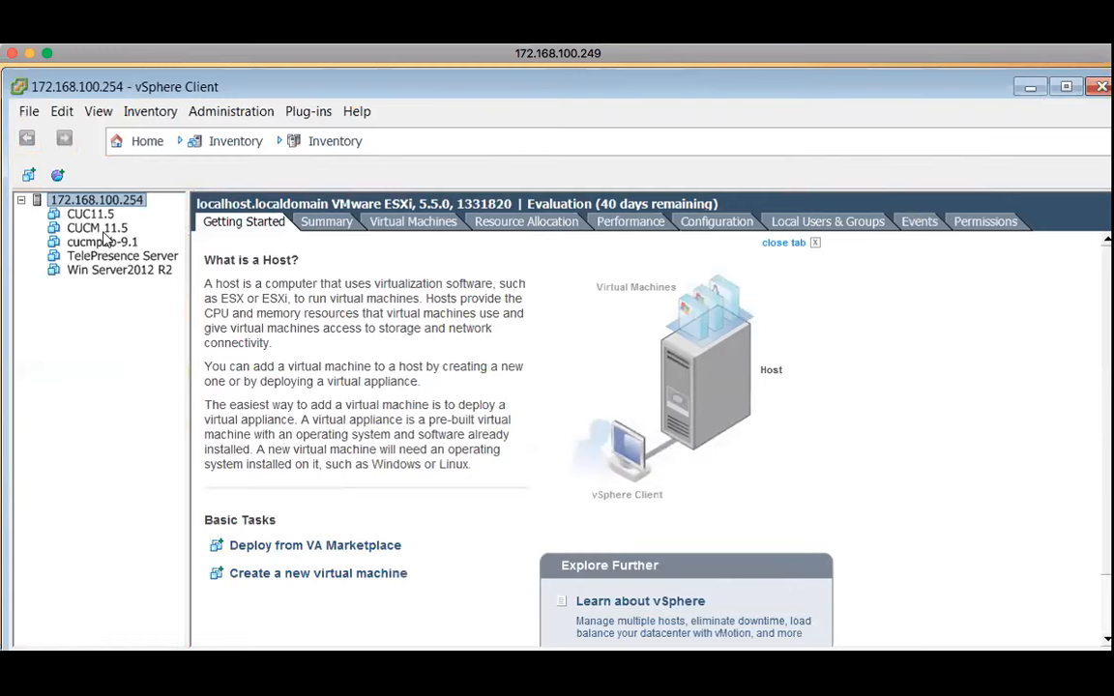
left_click(118, 270)
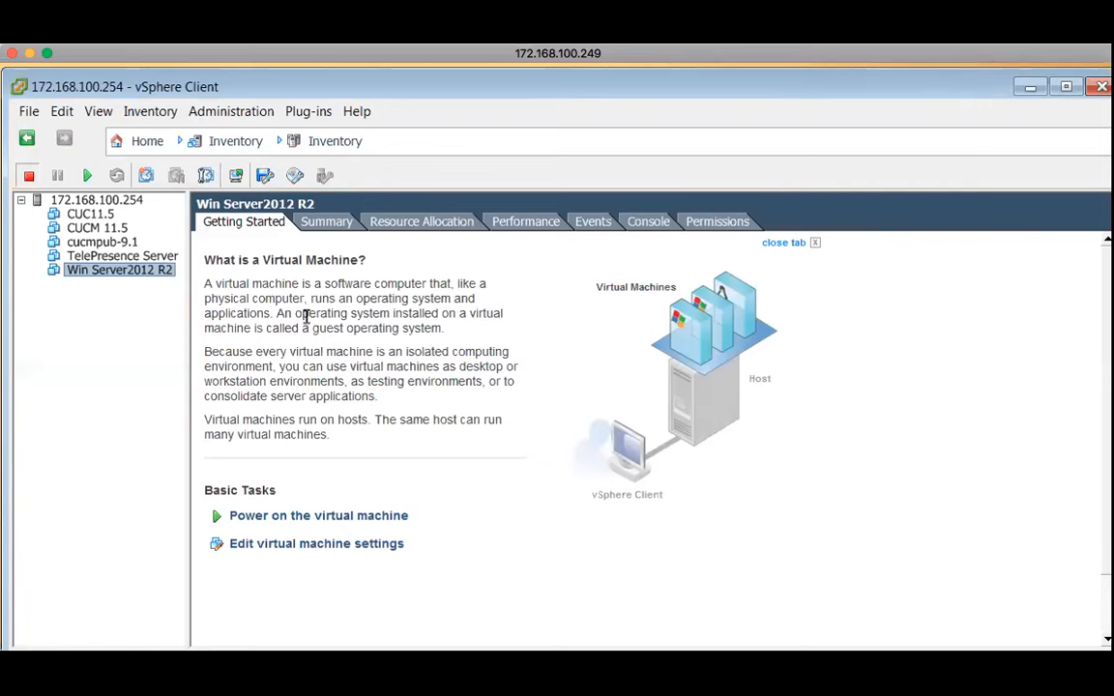
left_click(126, 198)
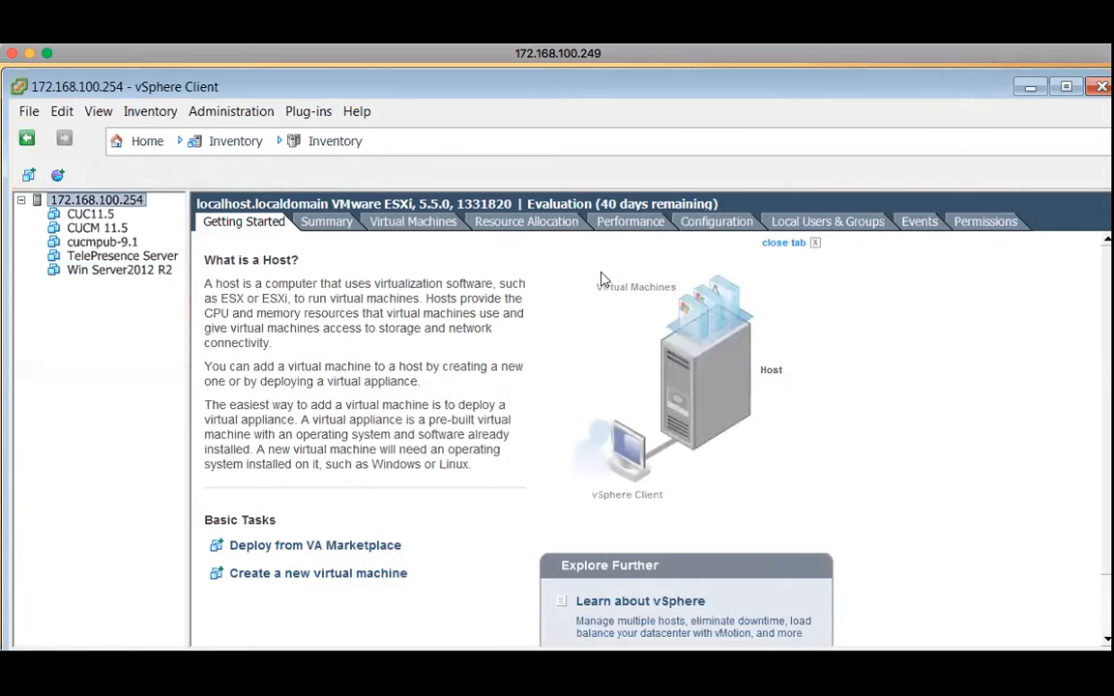
left_click(327, 222)
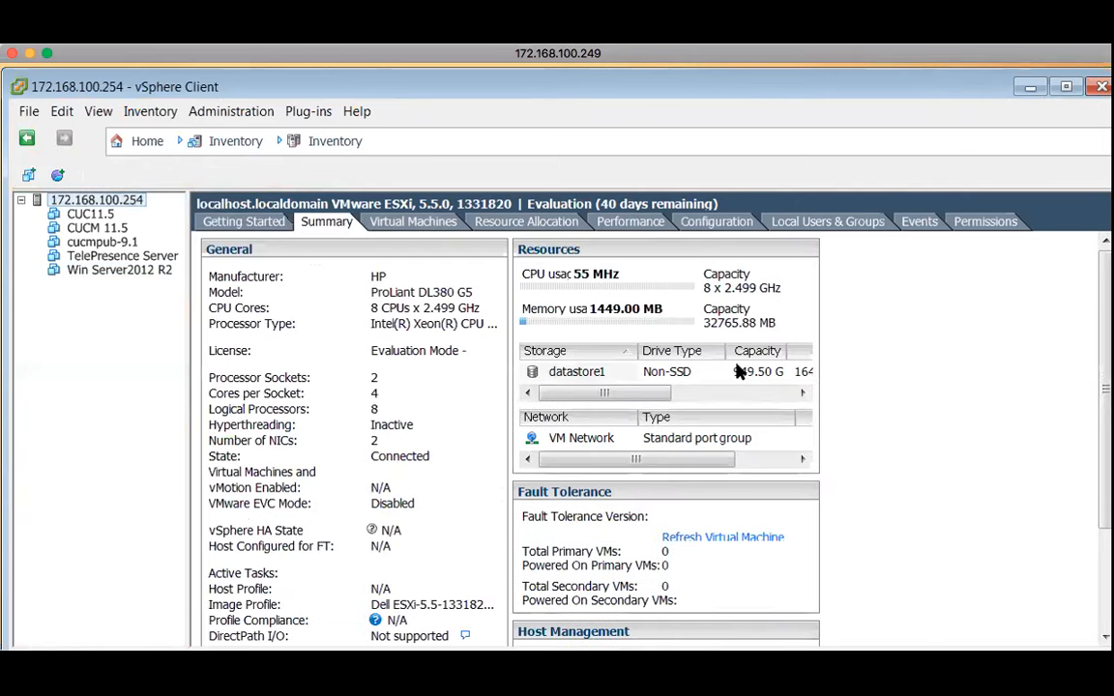
left_click(654, 378)
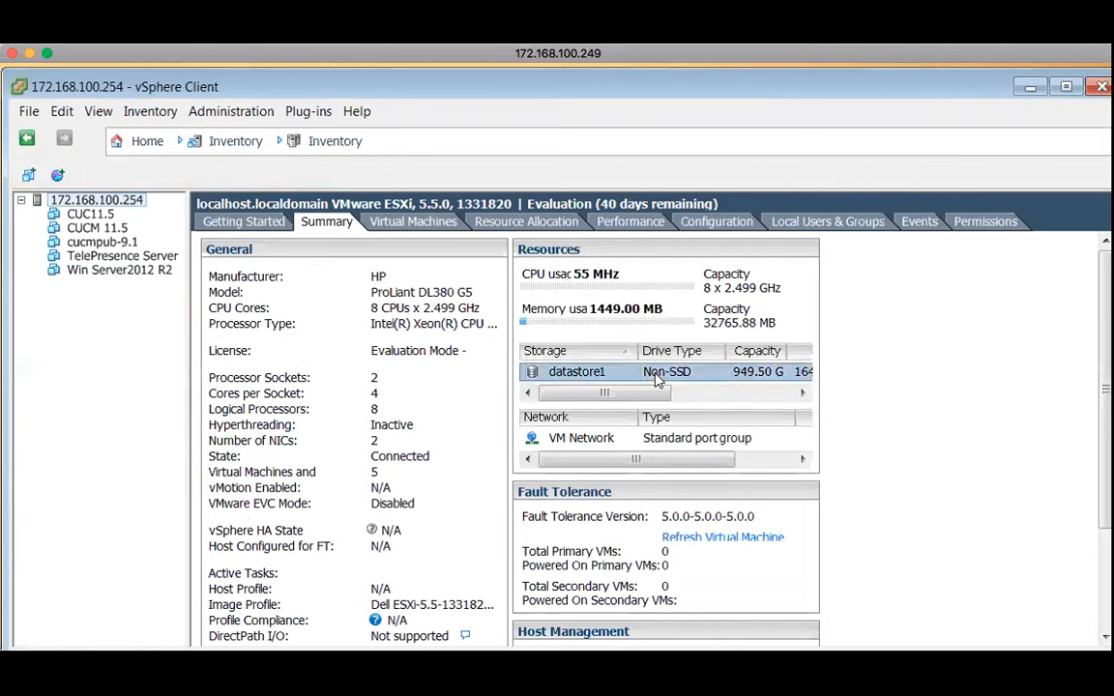
right_click(655, 378)
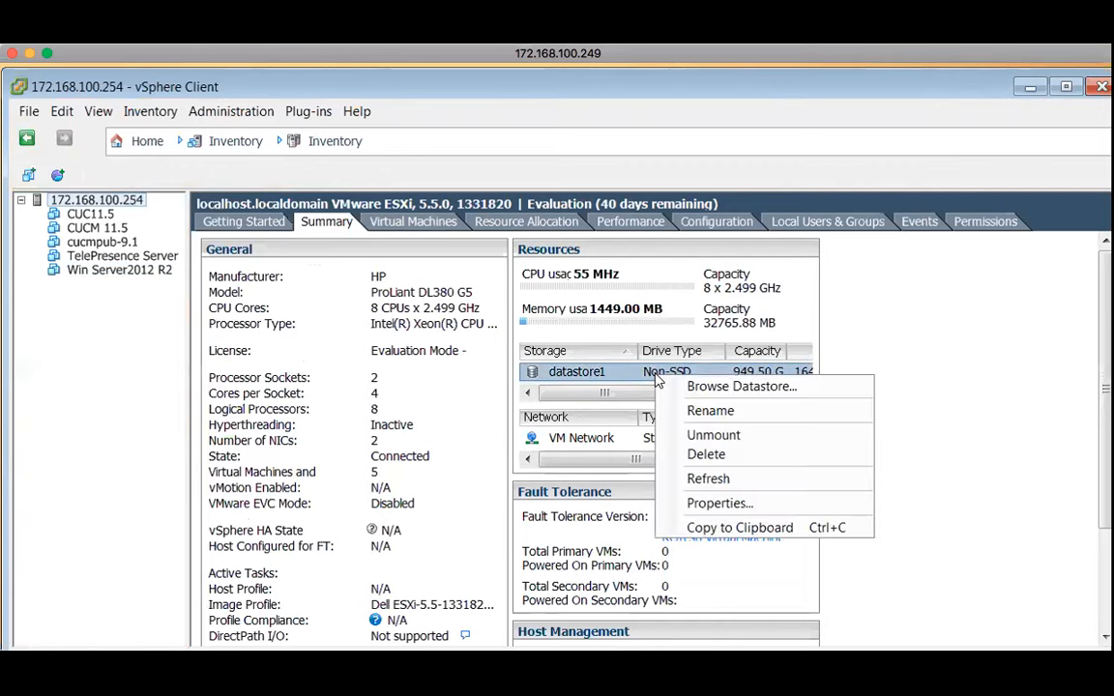
Browse datastore1, widen the Name column and select ise-2.3.0.298.SPA.x86_64.iso (7.61 GB)
left_click(752, 388)
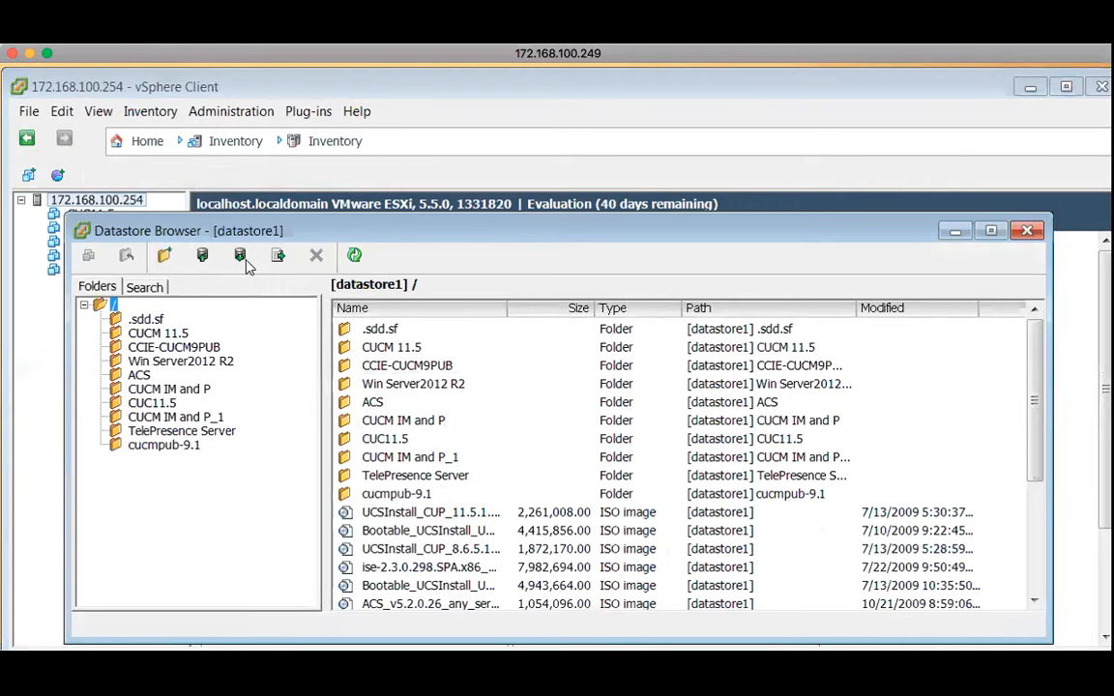
scroll(618, 470, "down", 3)
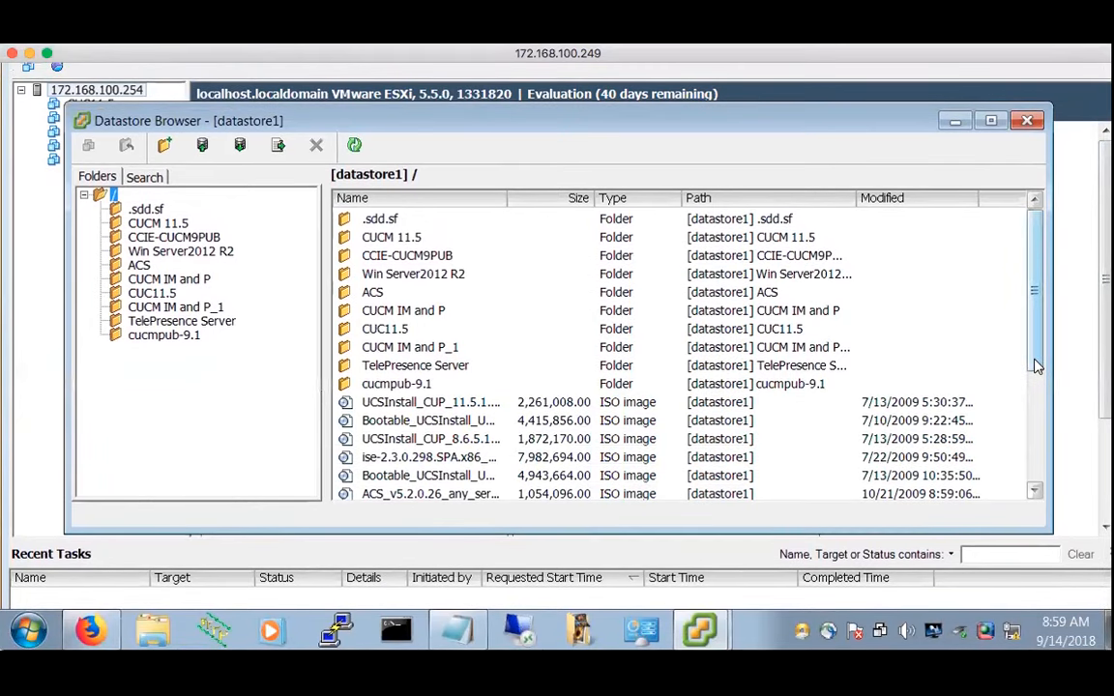
scroll(1025, 455, "down", 2)
scroll(1040, 483, "down", 2)
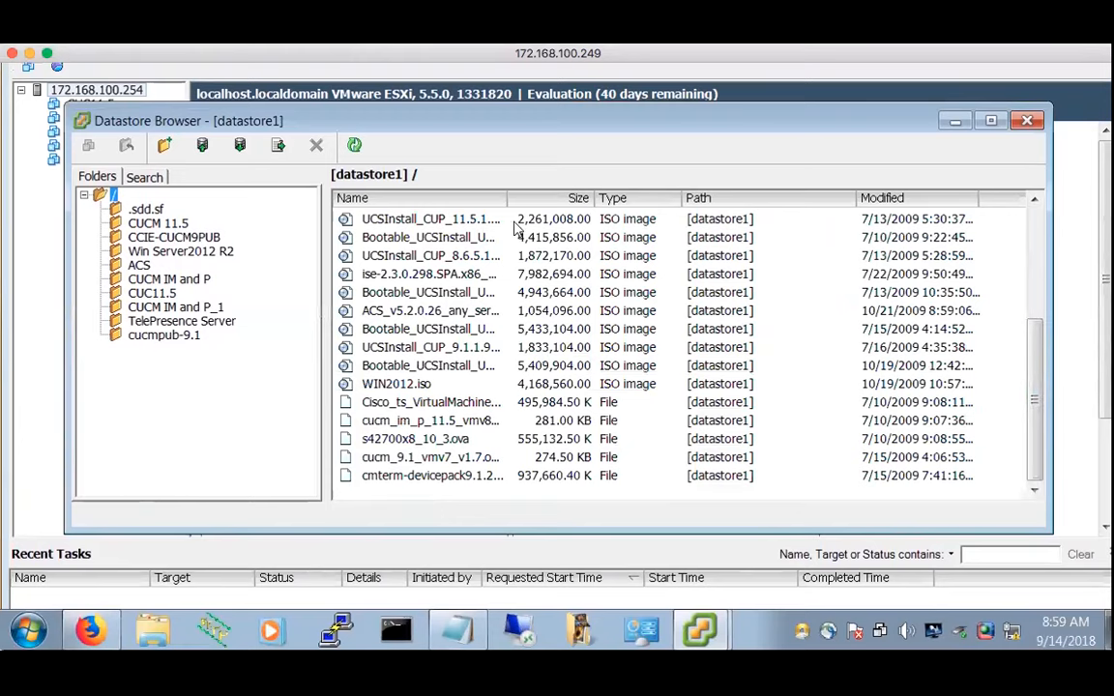
left_click_drag(501, 195, 710, 199)
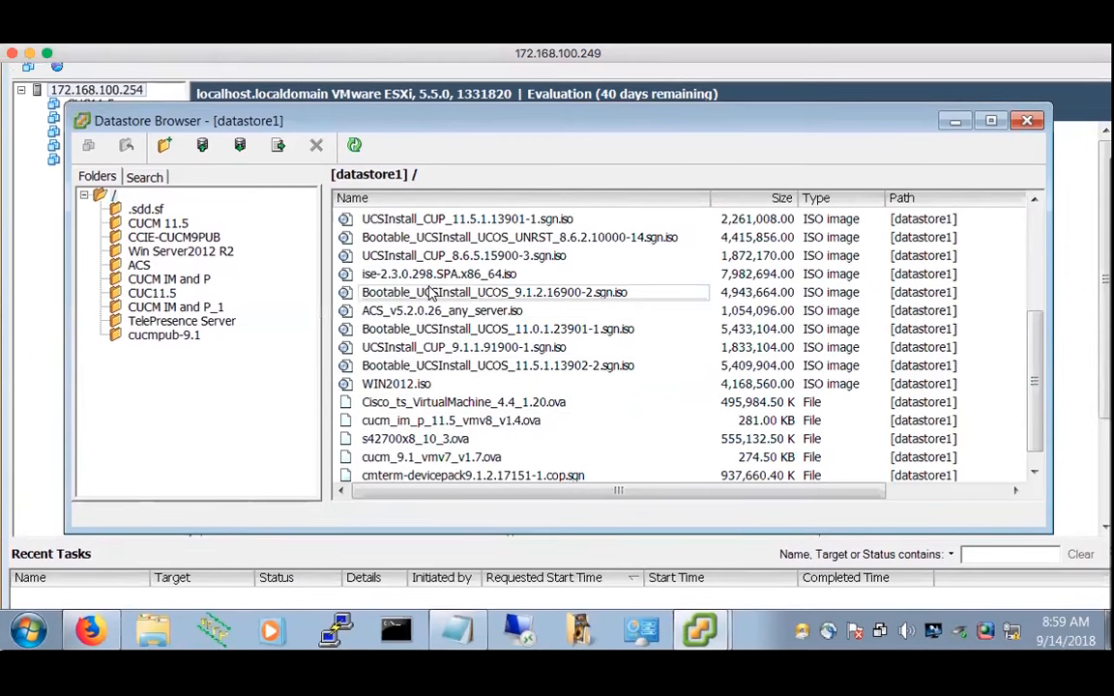
left_click(440, 274)
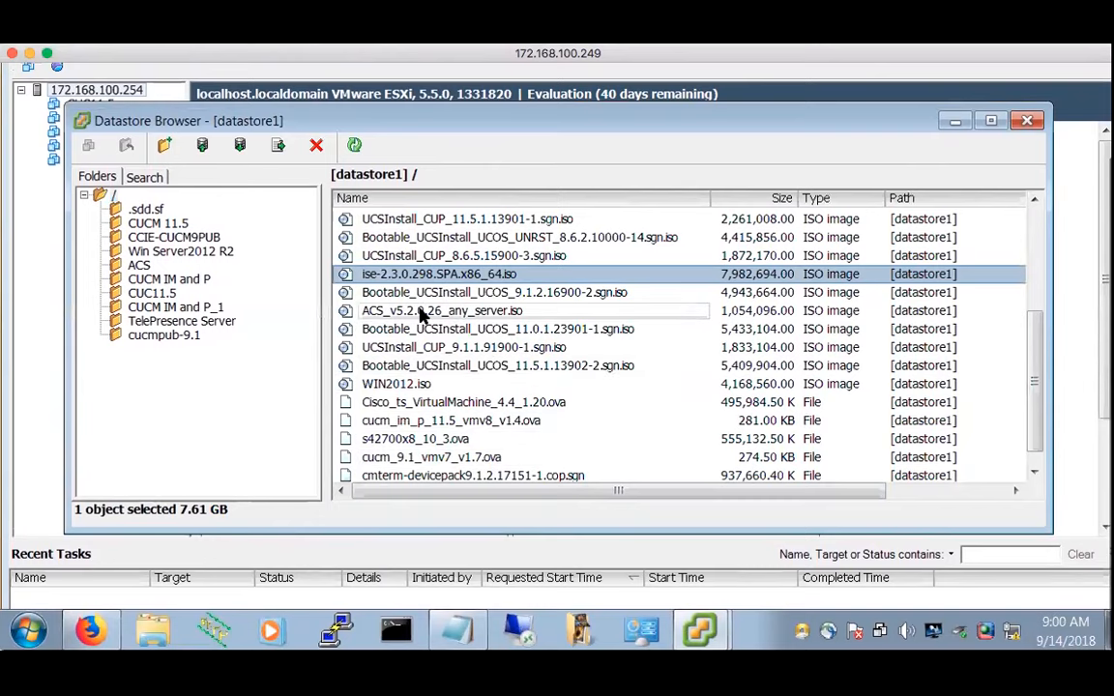
scroll(422, 311, "up", 1)
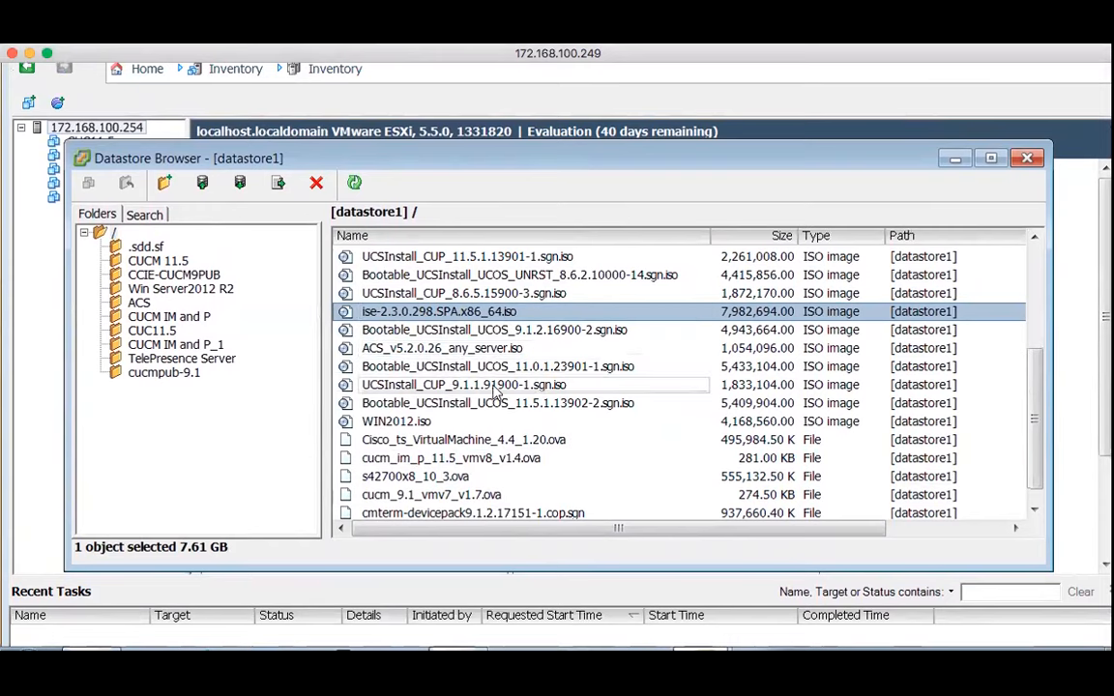
scroll(503, 406, "down", 1)
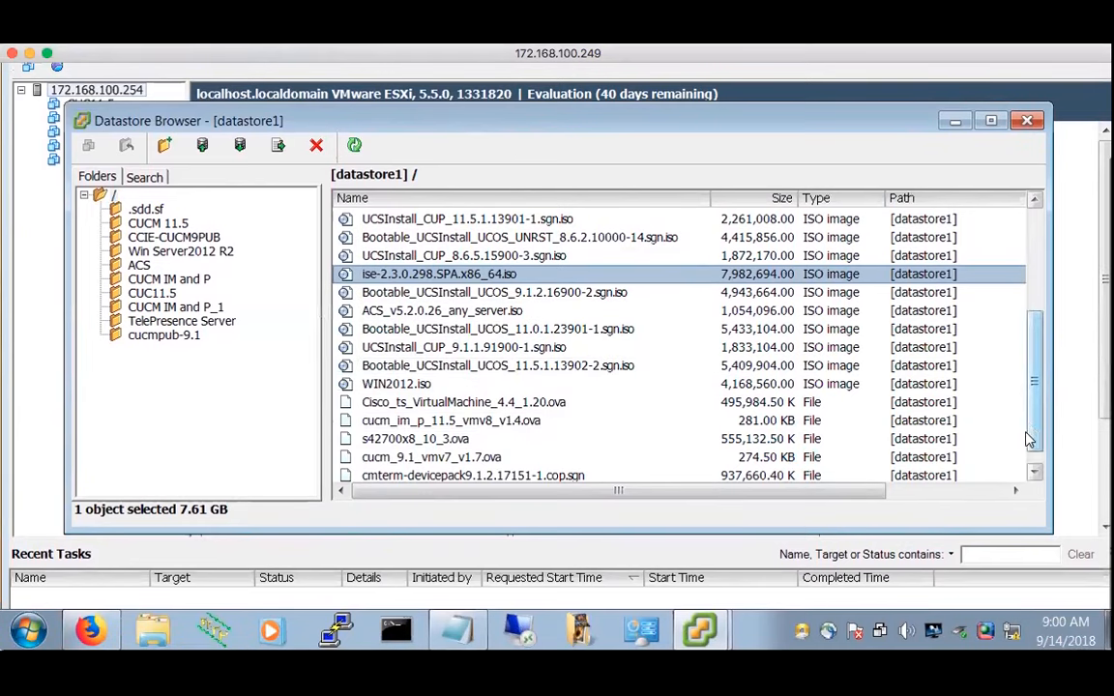
left_click_drag(1036, 431, 1040, 414)
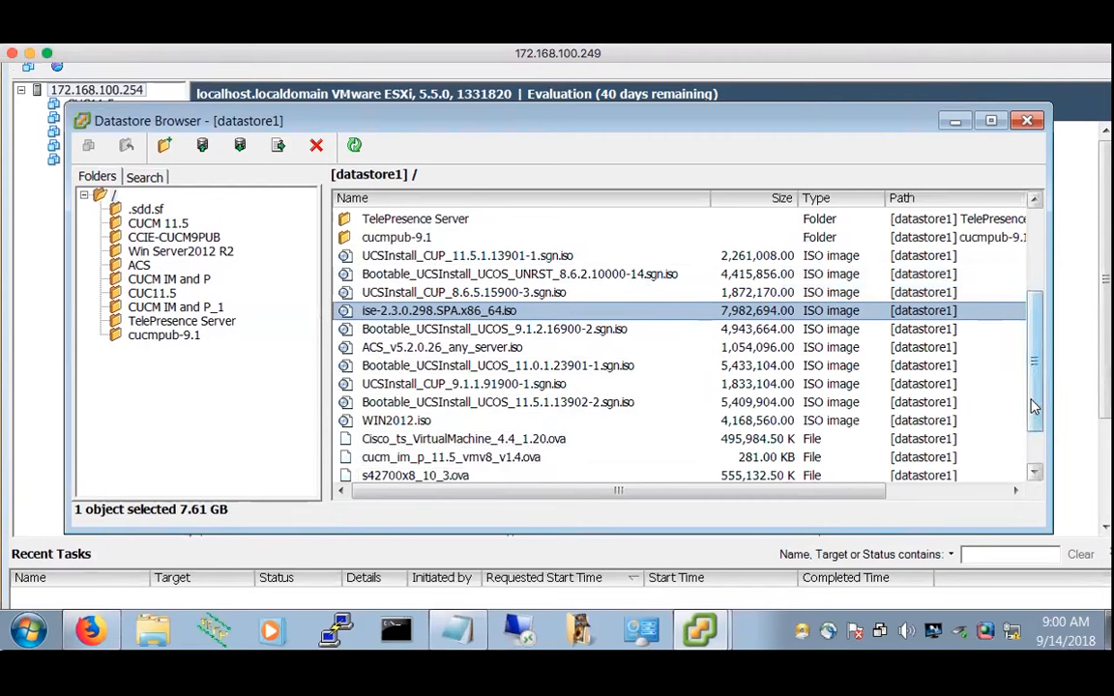
left_click_drag(1033, 410, 1032, 437)
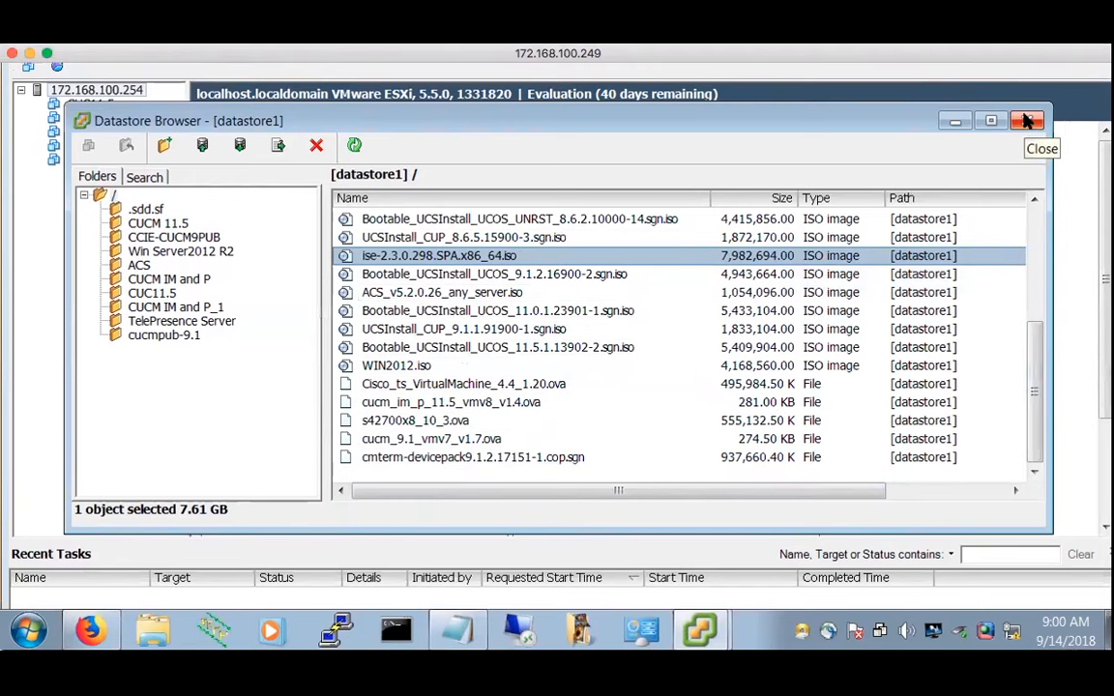
Close the Datastore Browser, reselect host 172.168.100.254 for its Summary, and open the File menu
left_click(1027, 122)
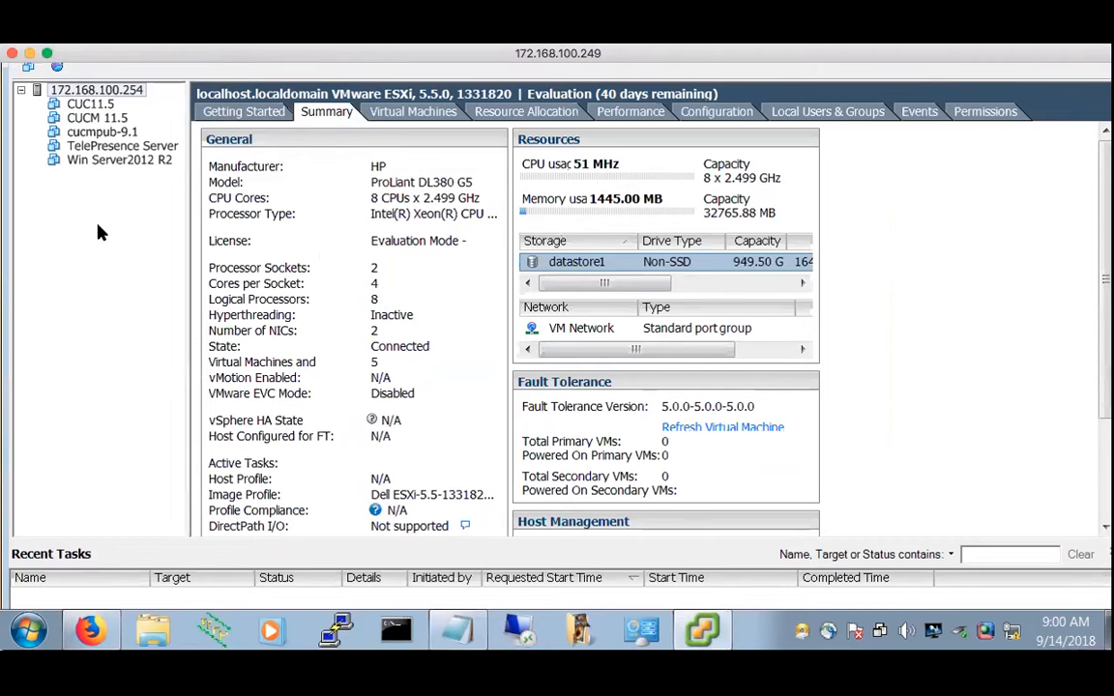
scroll(98, 230, "up", 3)
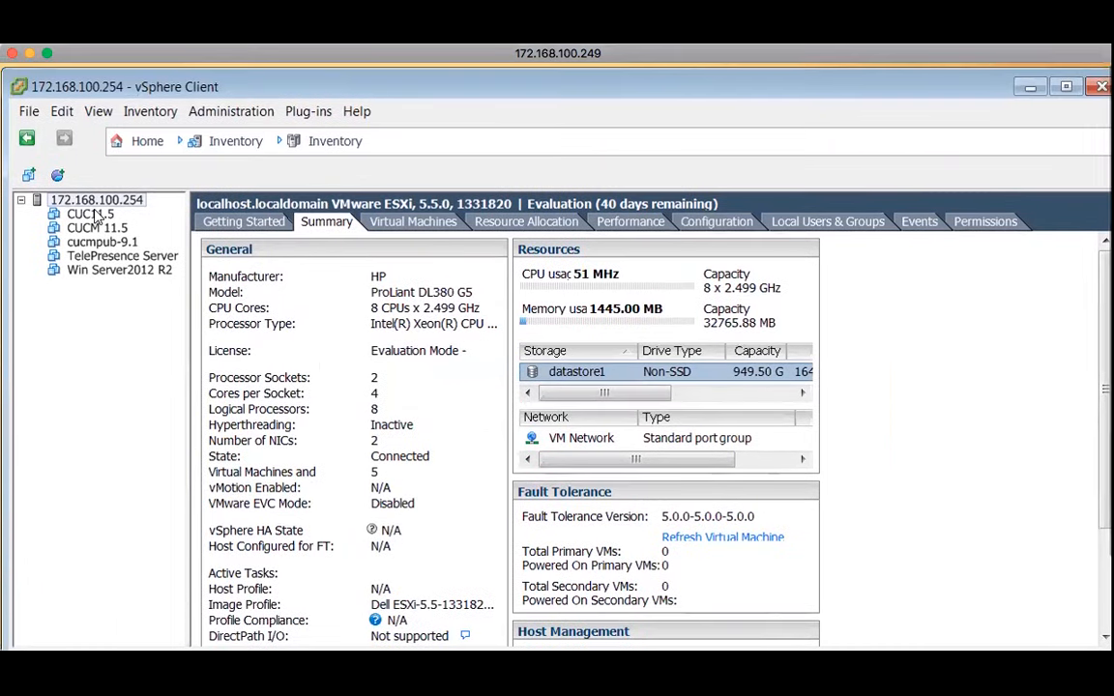
left_click(96, 214)
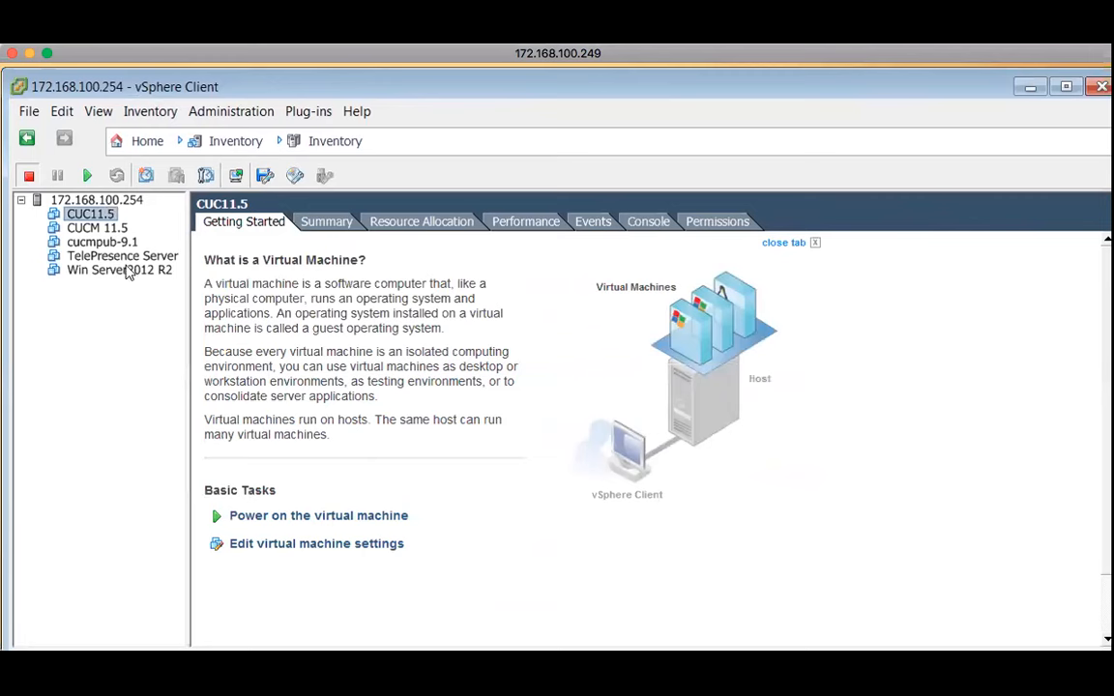
left_click(116, 201)
right_click(121, 206)
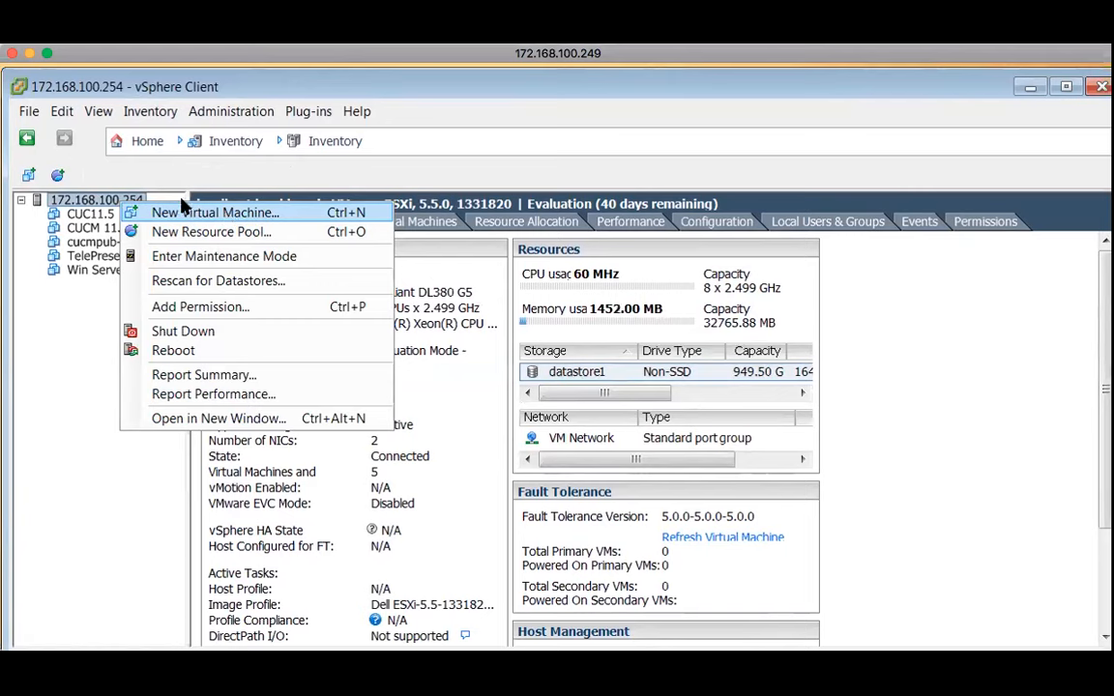
left_click(429, 153)
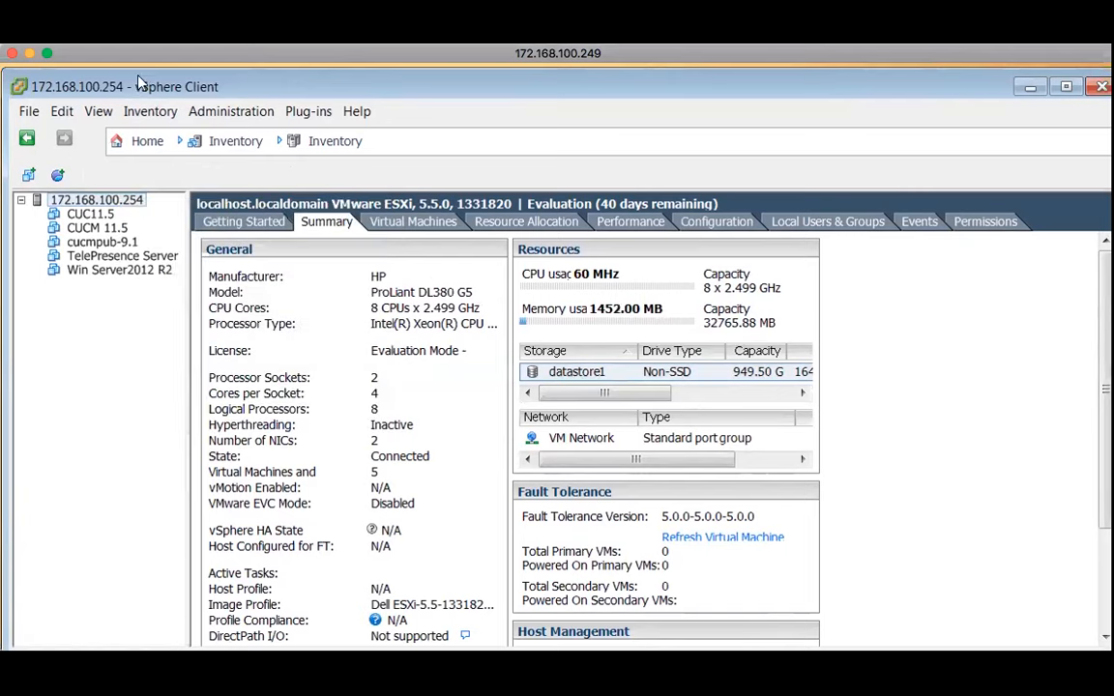
left_click(29, 111)
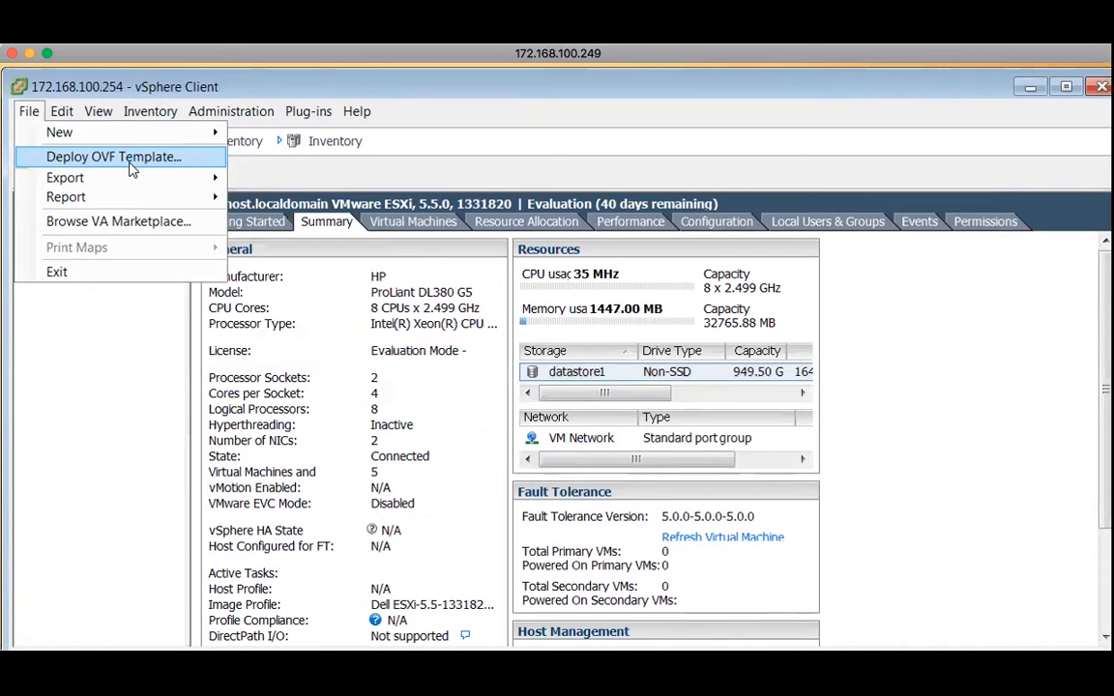
Load s42700x8_10_3 in Deploy OVF Template, view its Expressway X8.10.3 details, then cancel
left_click(132, 160)
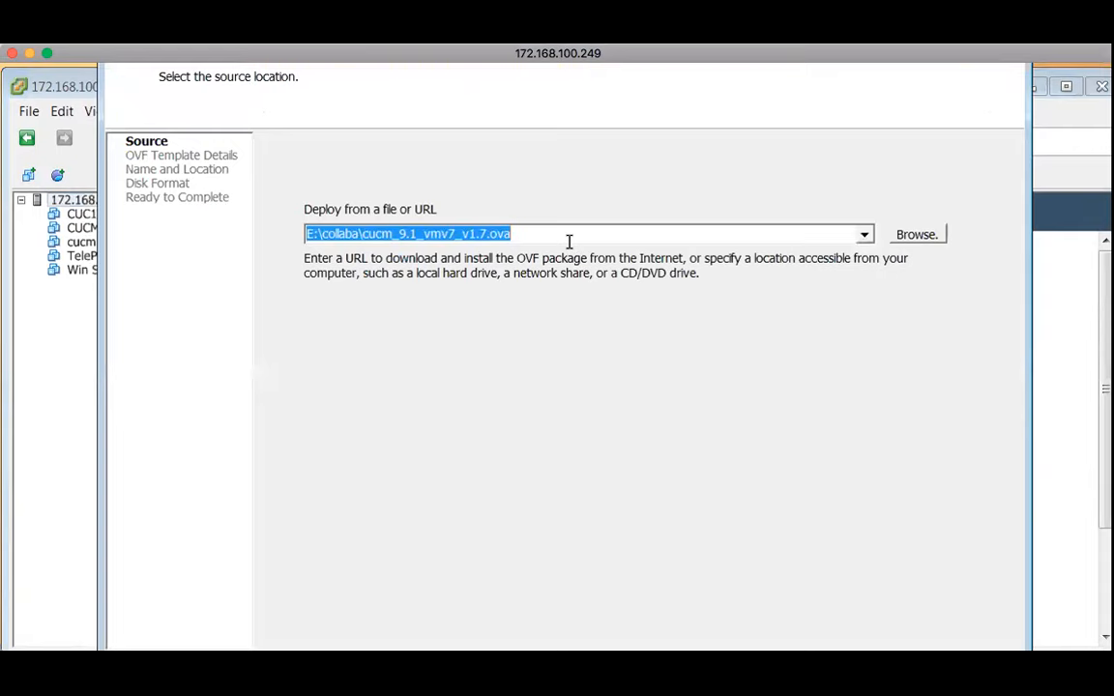
left_click(921, 239)
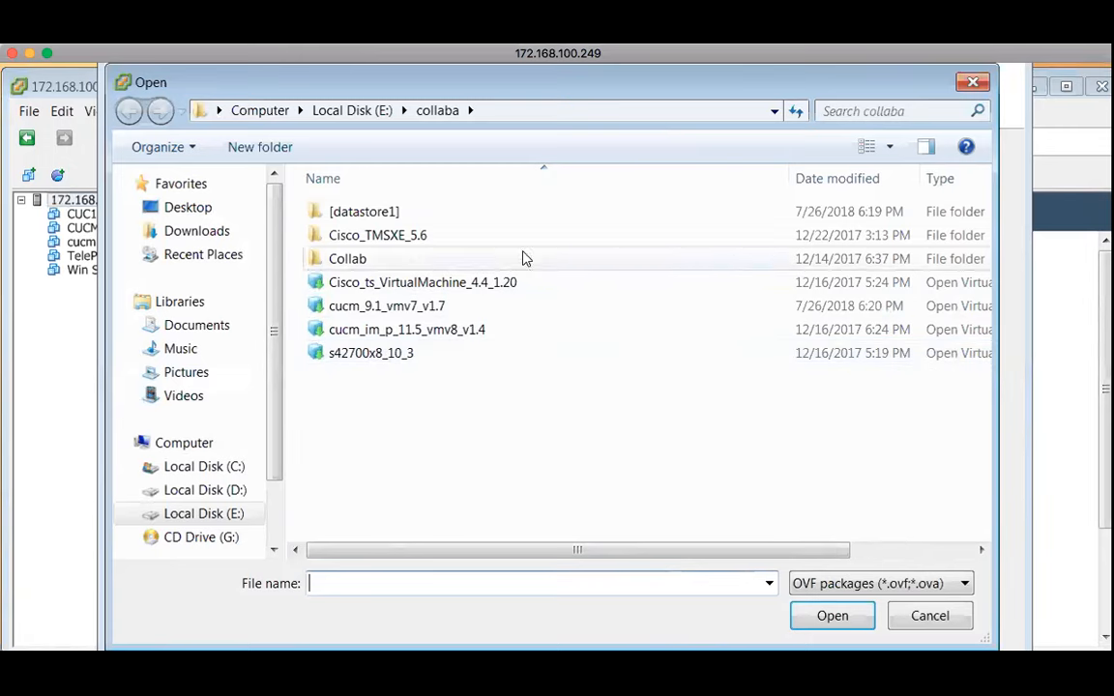
left_click(379, 357)
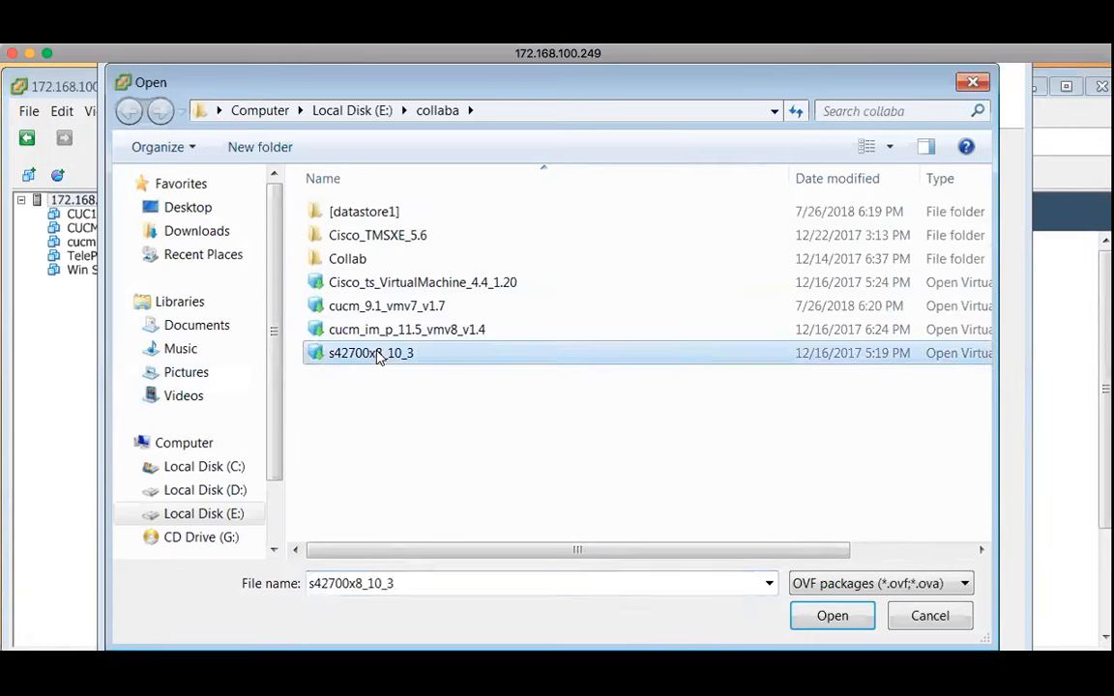
double_click(377, 356)
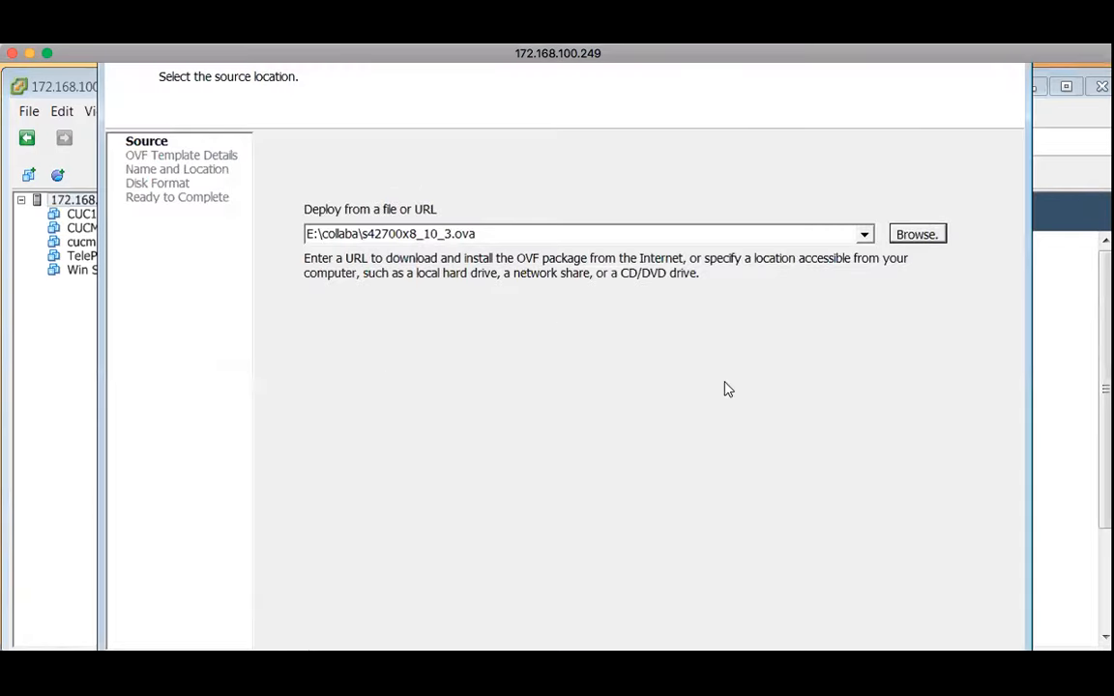
scroll(527, 289, "down", 3)
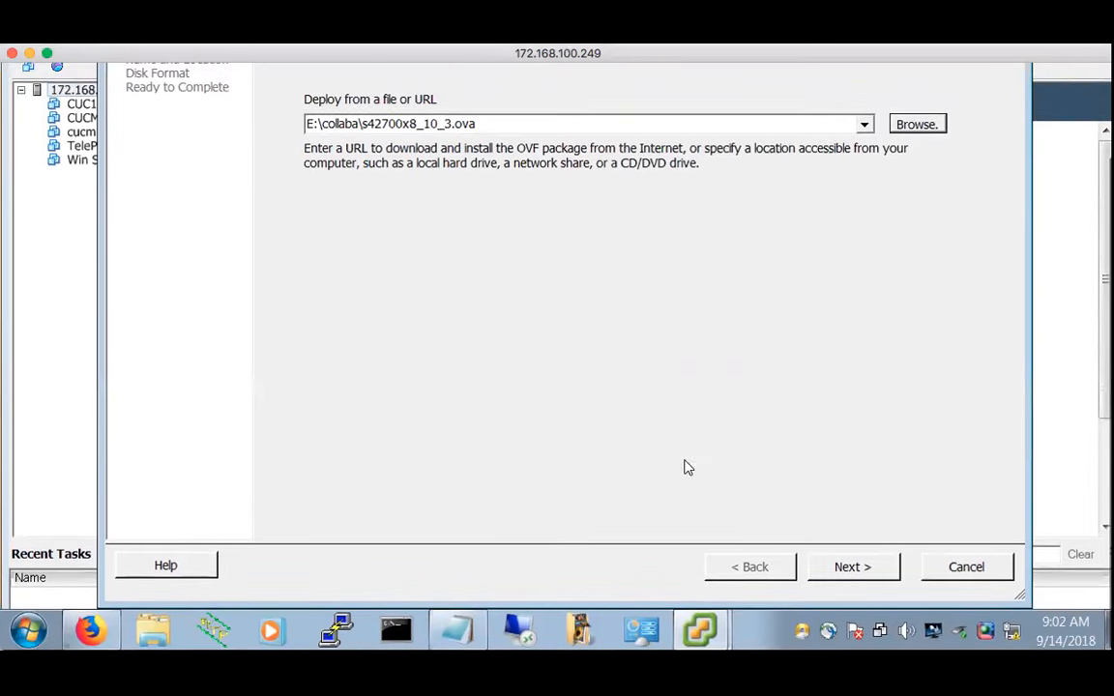
left_click(854, 562)
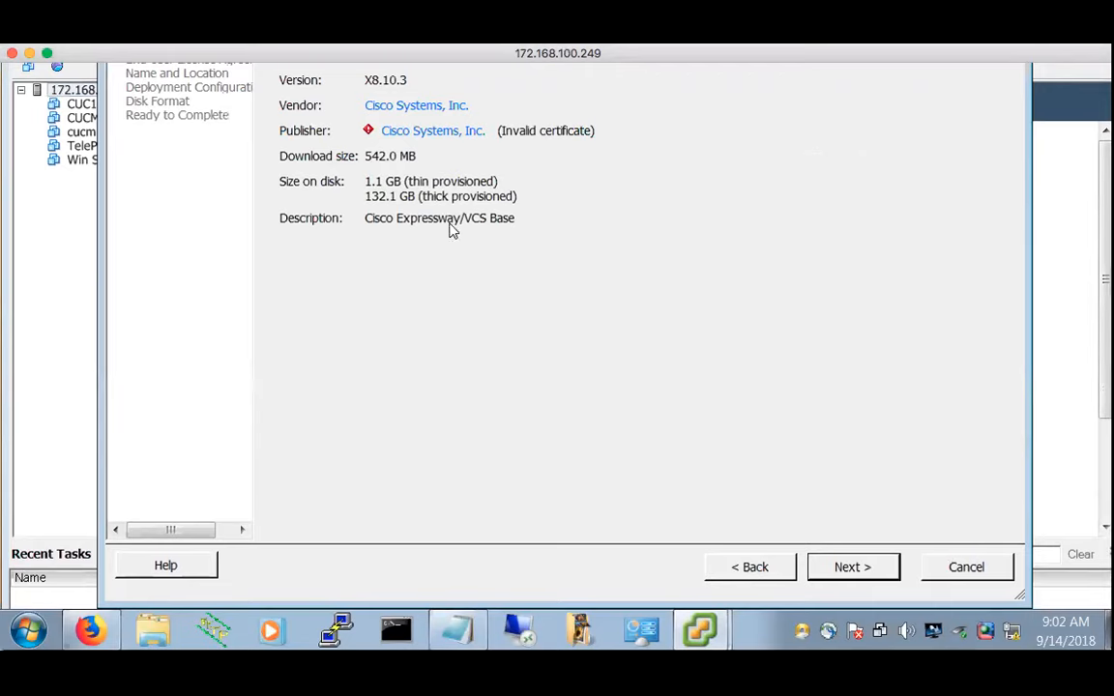
left_click(964, 565)
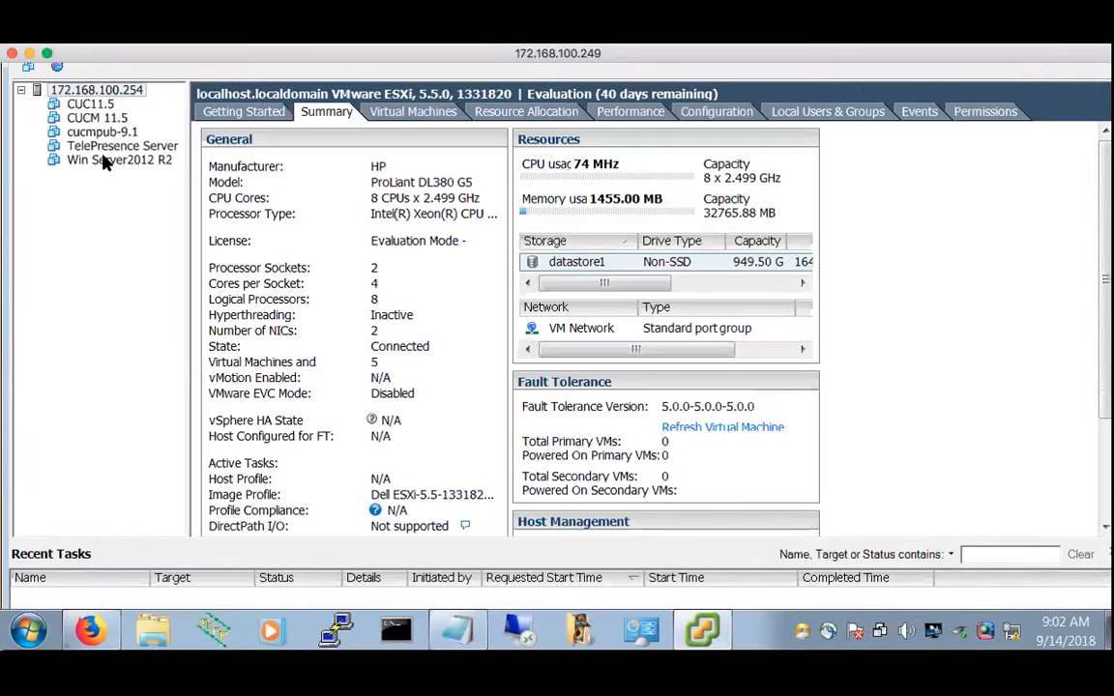
Start a New Virtual Machine on host 172.168.100.254 with the Typical configuration
scroll(130, 255, "up", 3)
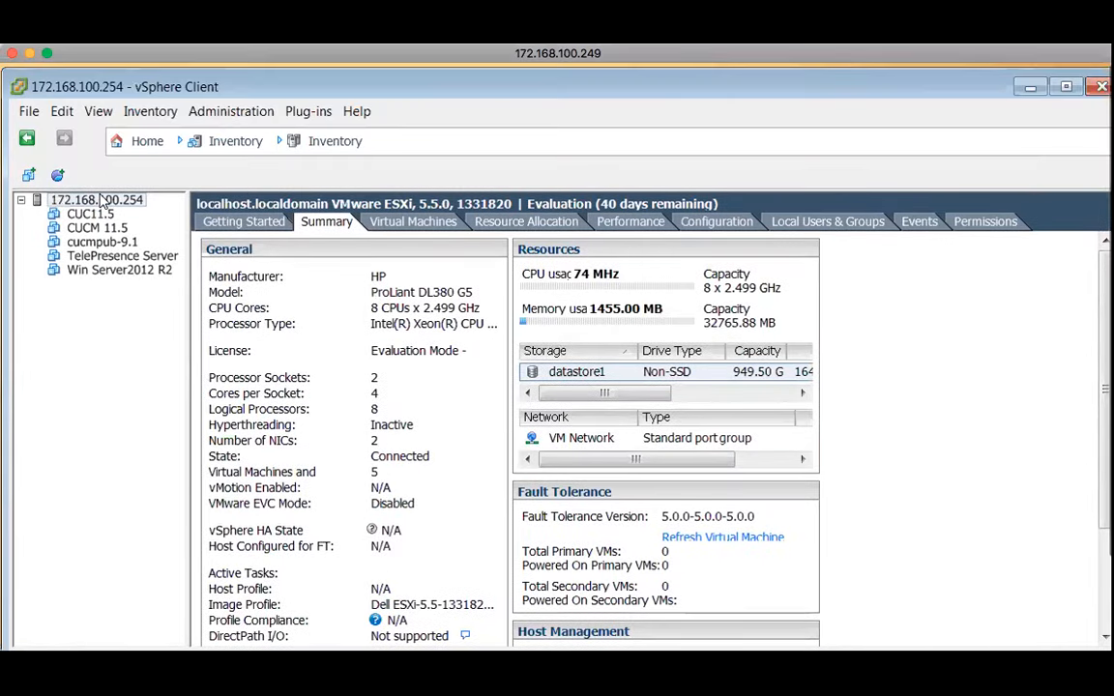
right_click(102, 199)
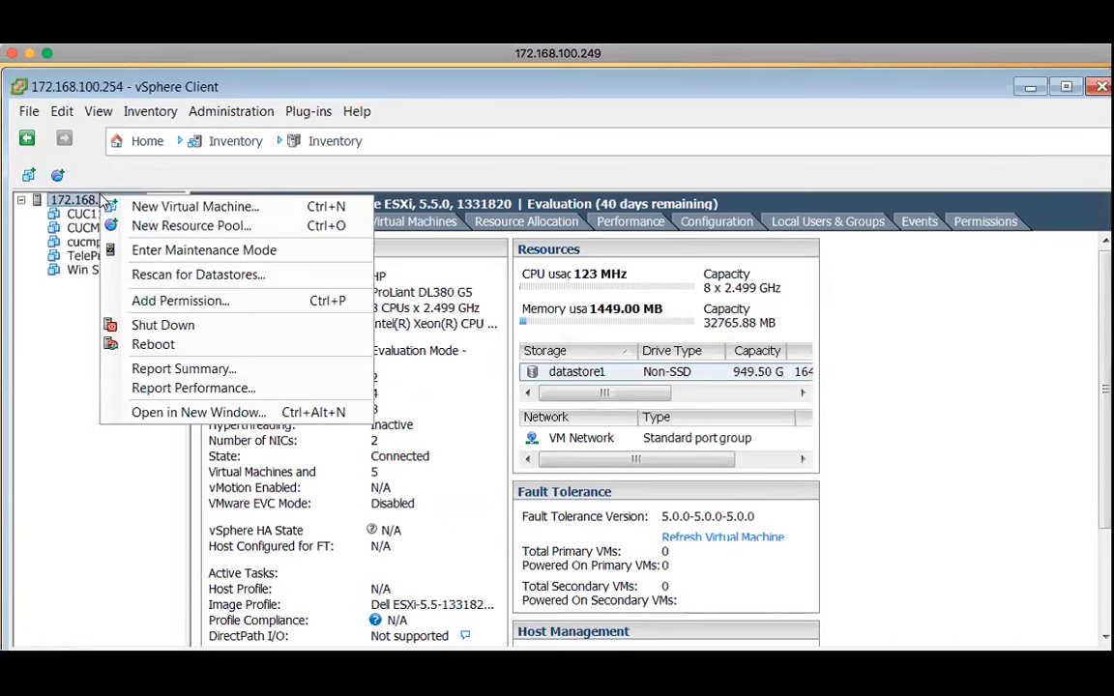
left_click(162, 206)
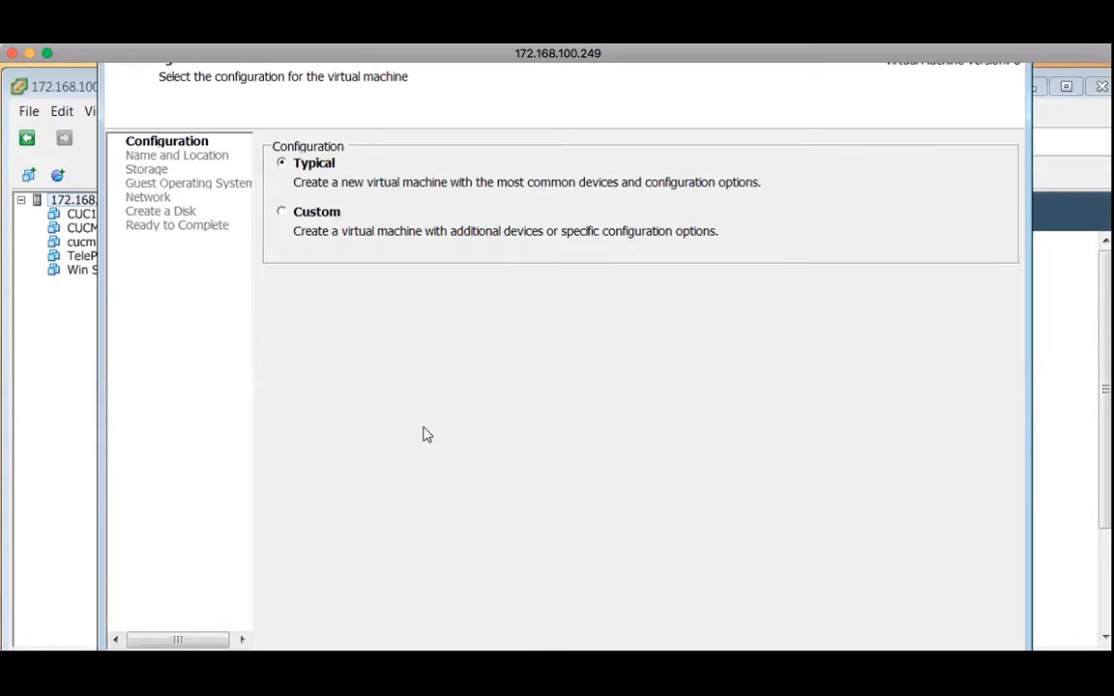
scroll(424, 427, "down", 1)
scroll(423, 433, "up", 1)
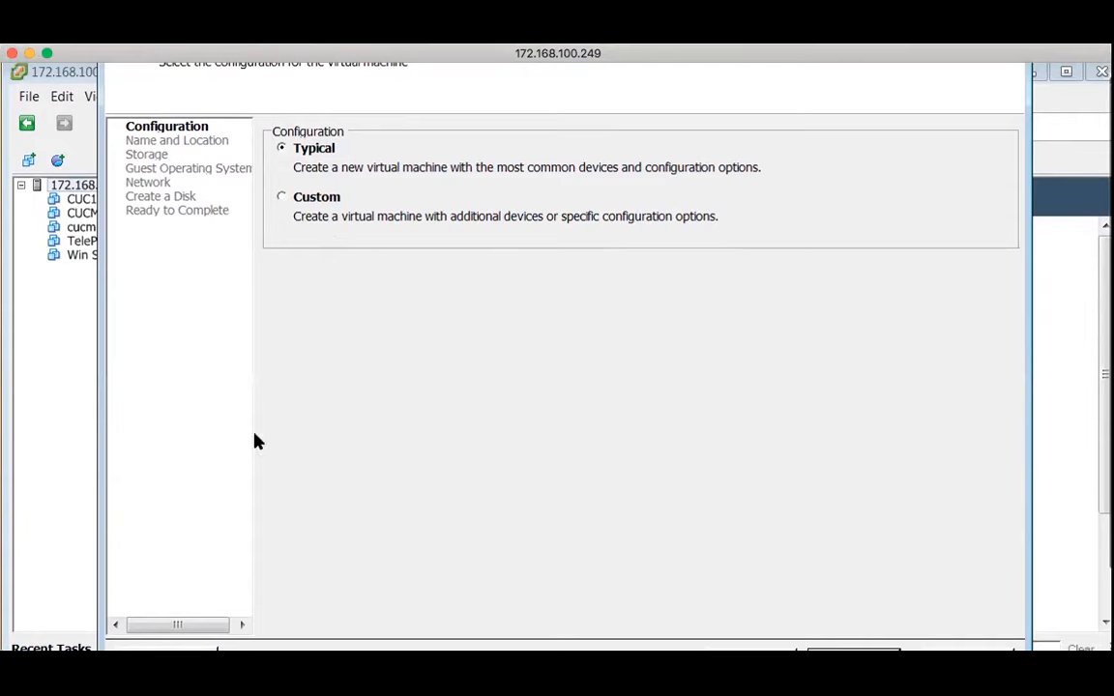
scroll(510, 386, "down", 3)
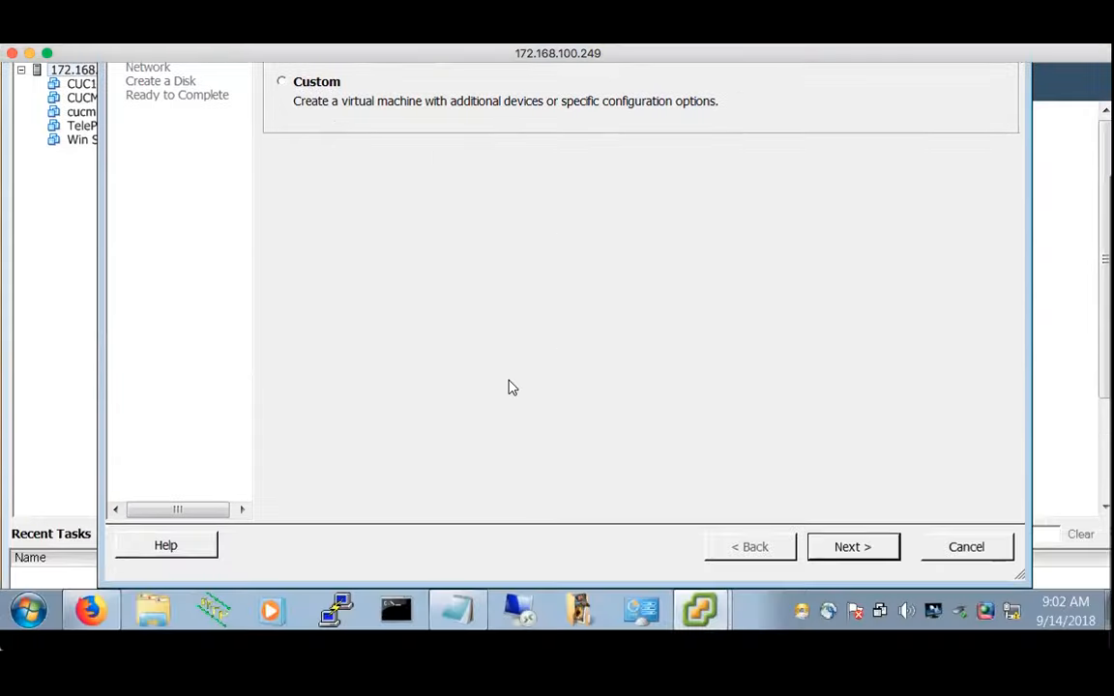
left_click(853, 567)
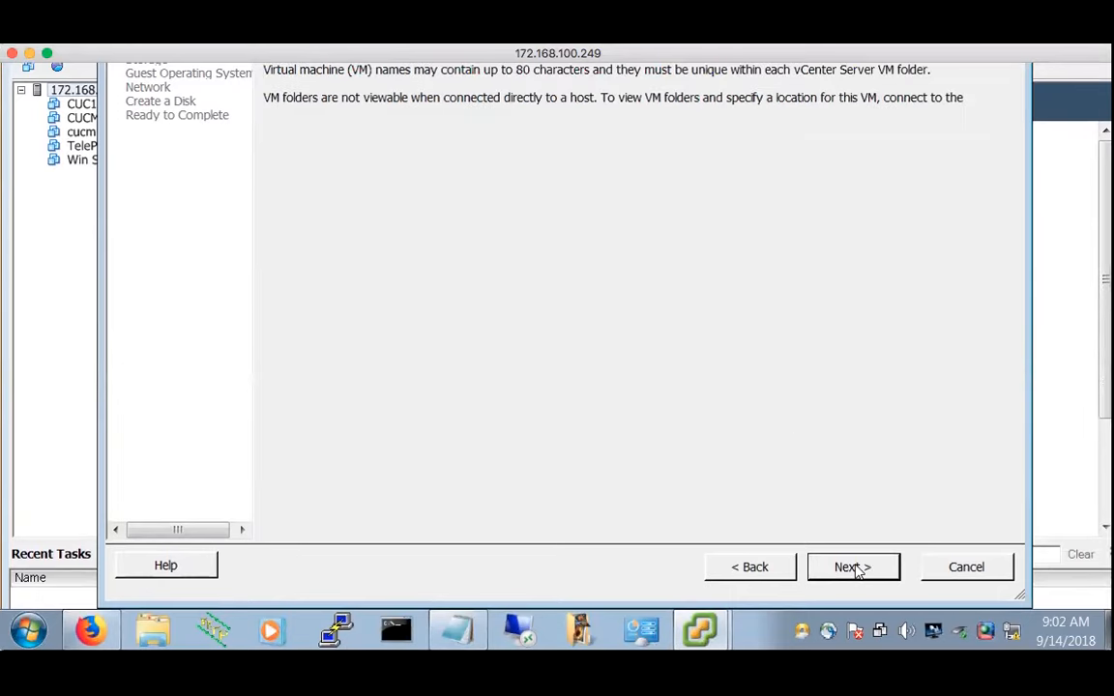
Name the new virtual machine ISE1
scroll(771, 318, "up", 3)
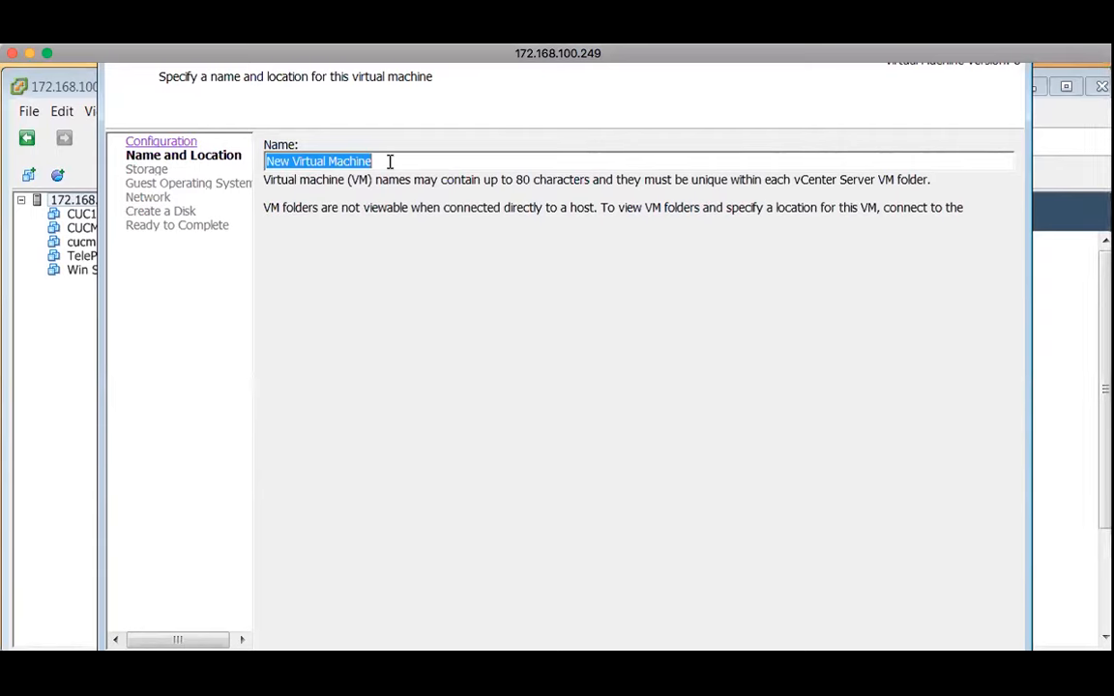
key("BackSpace")
type("ISE1")
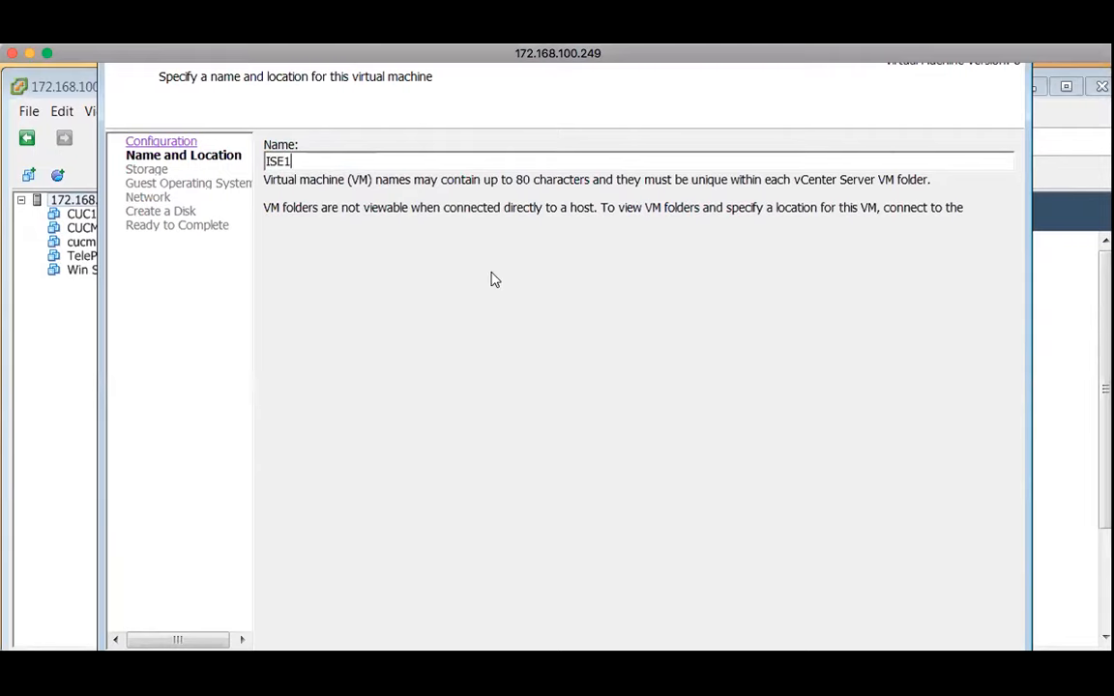
scroll(498, 370, "down", 3)
Advance the new ISE1 virtual machine wizard to the Storage page with datastore1 selected
left_click(865, 568)
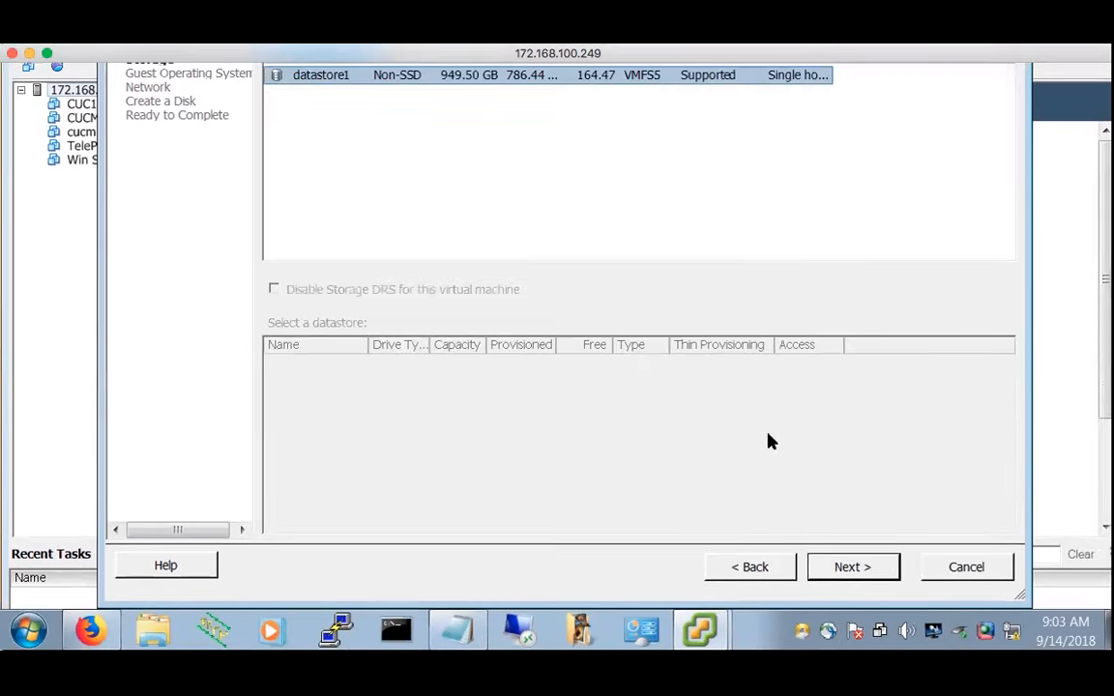
scroll(700, 242, "up", 3)
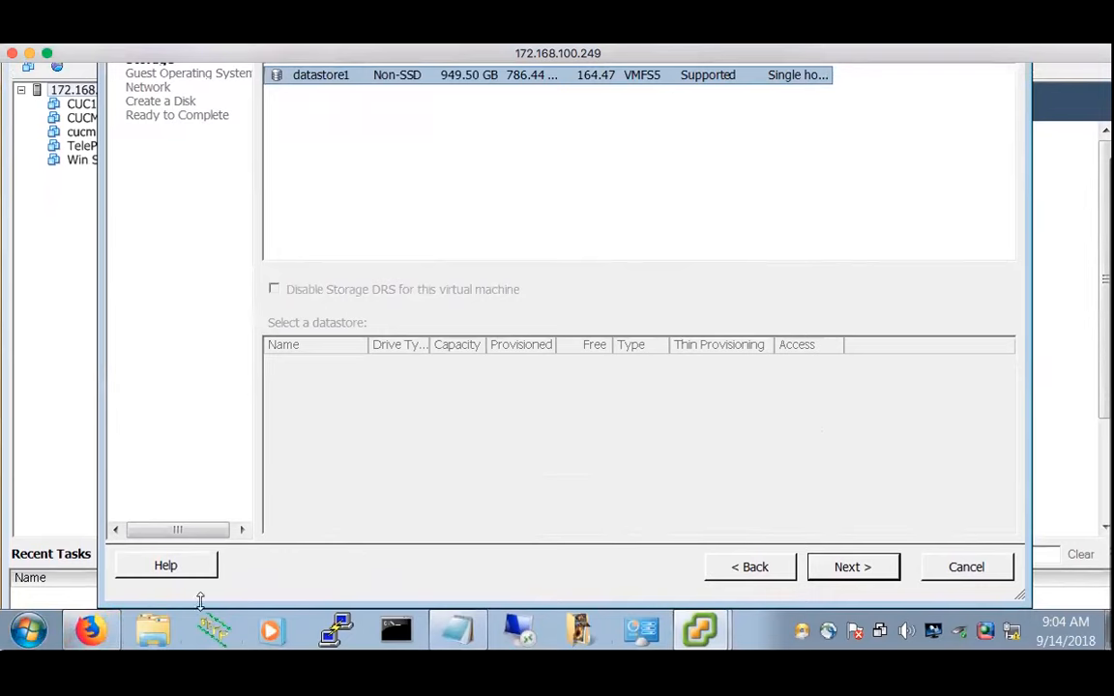
Open Computer and browse Local Disk (D:), checking its softwares and IMPORTANT folders
left_click(17, 639)
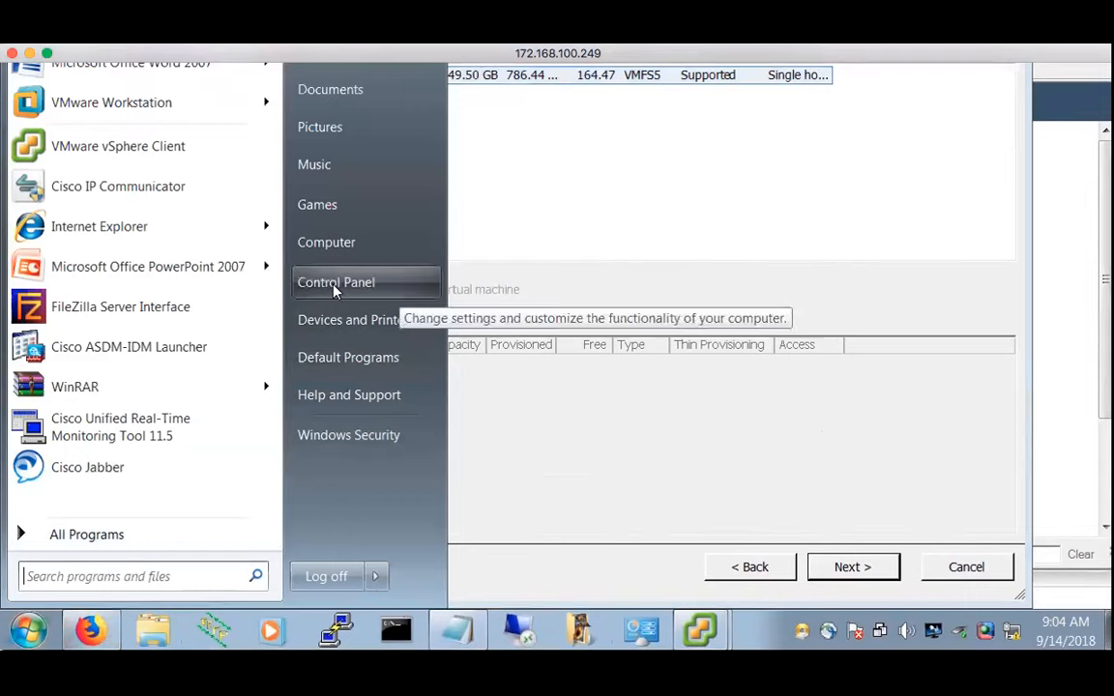
left_click(338, 246)
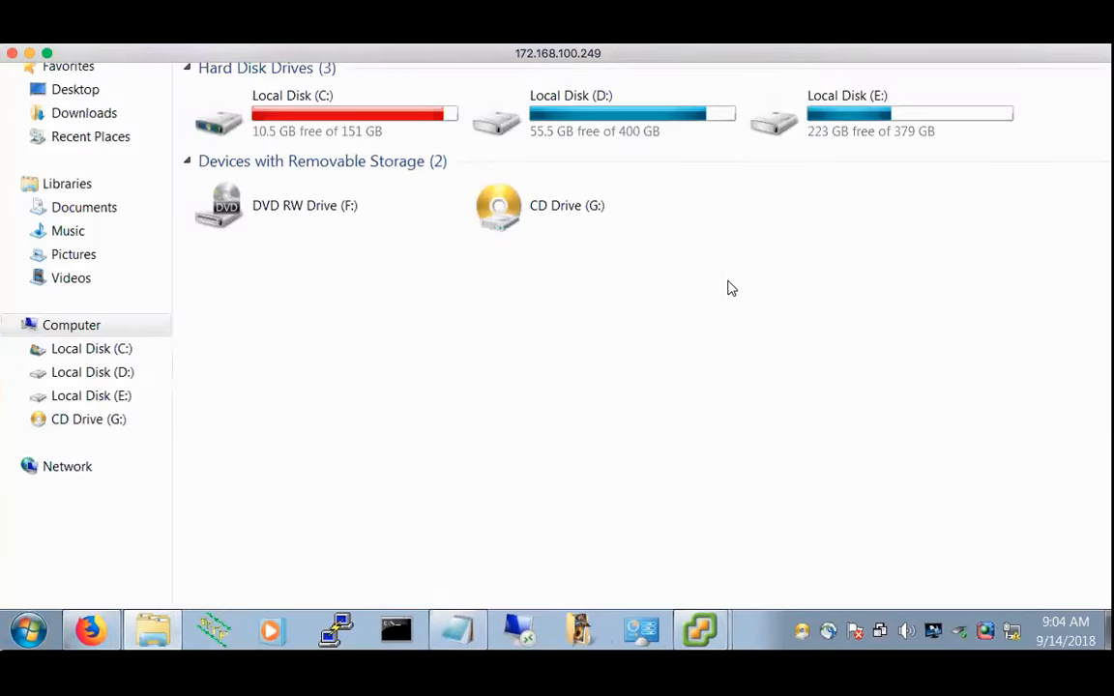
double_click(676, 119)
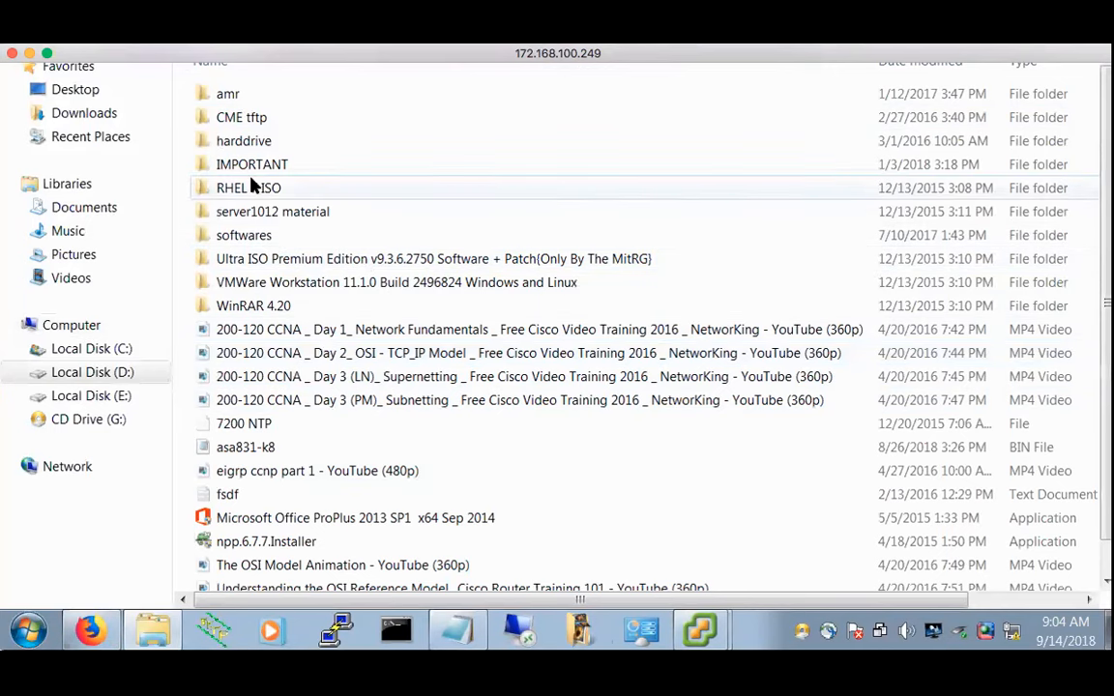
double_click(261, 242)
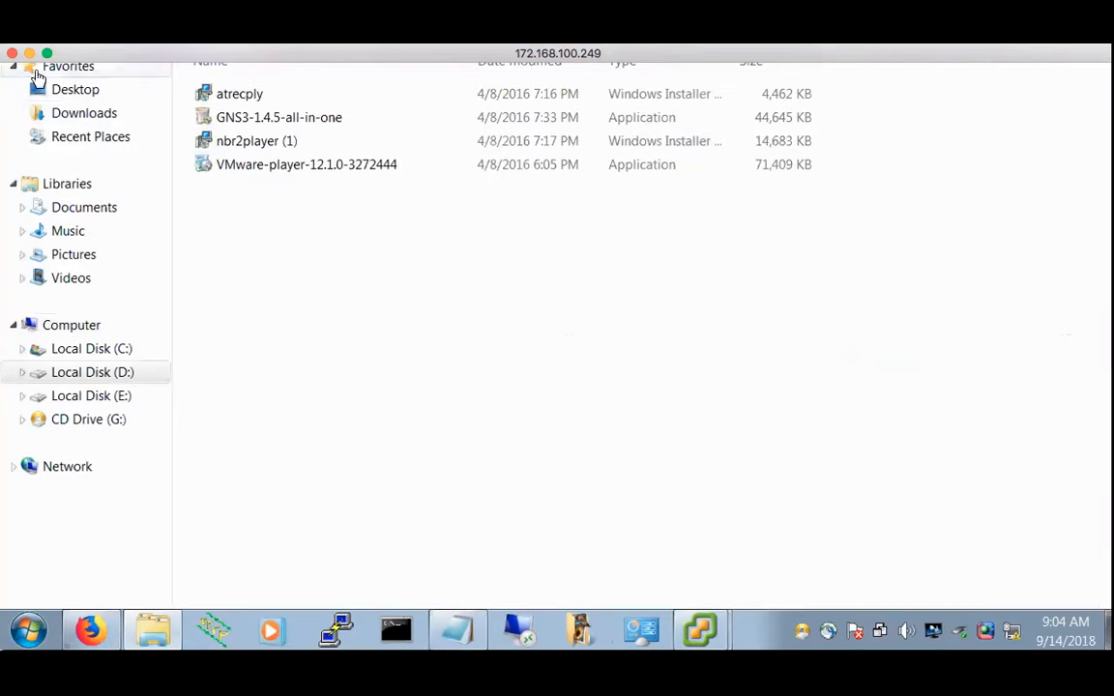
left_click(16, 103)
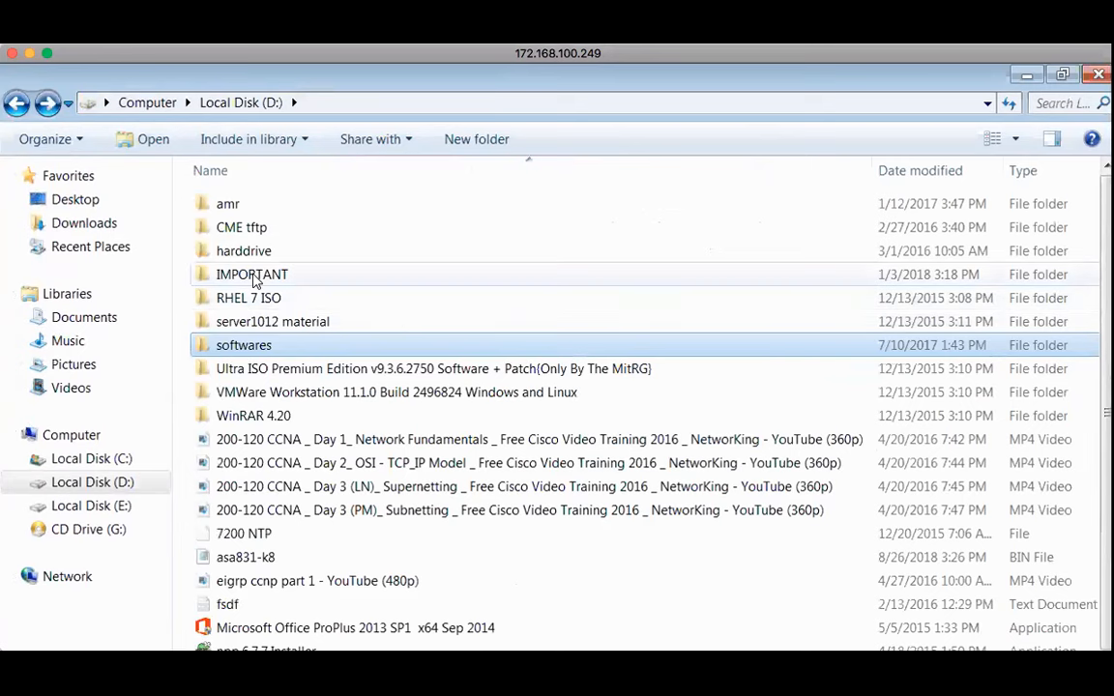
double_click(254, 276)
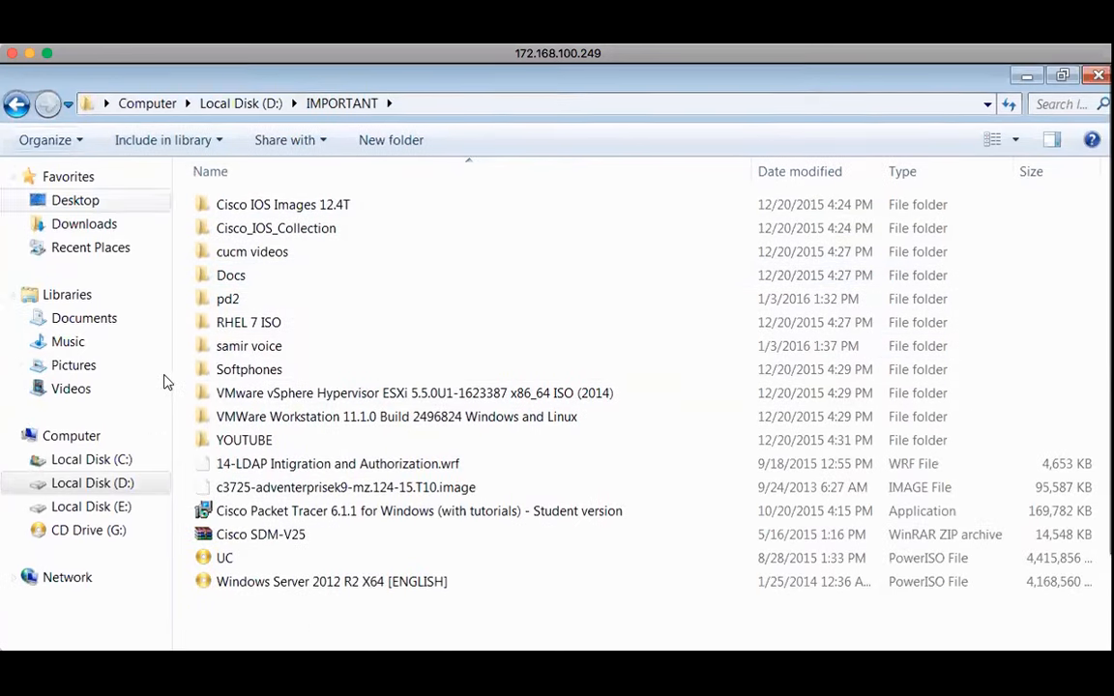
Select ISE-2.0.0.306-small in E:\Security\Softwares, then minimize Explorer
left_click(95, 506)
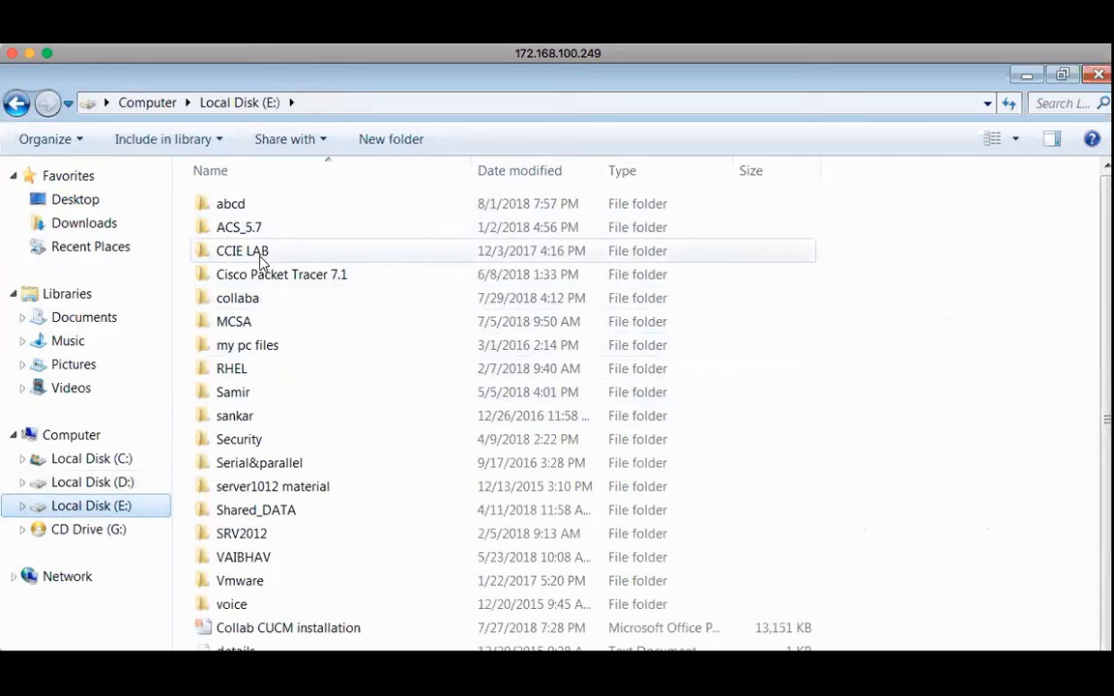
double_click(248, 441)
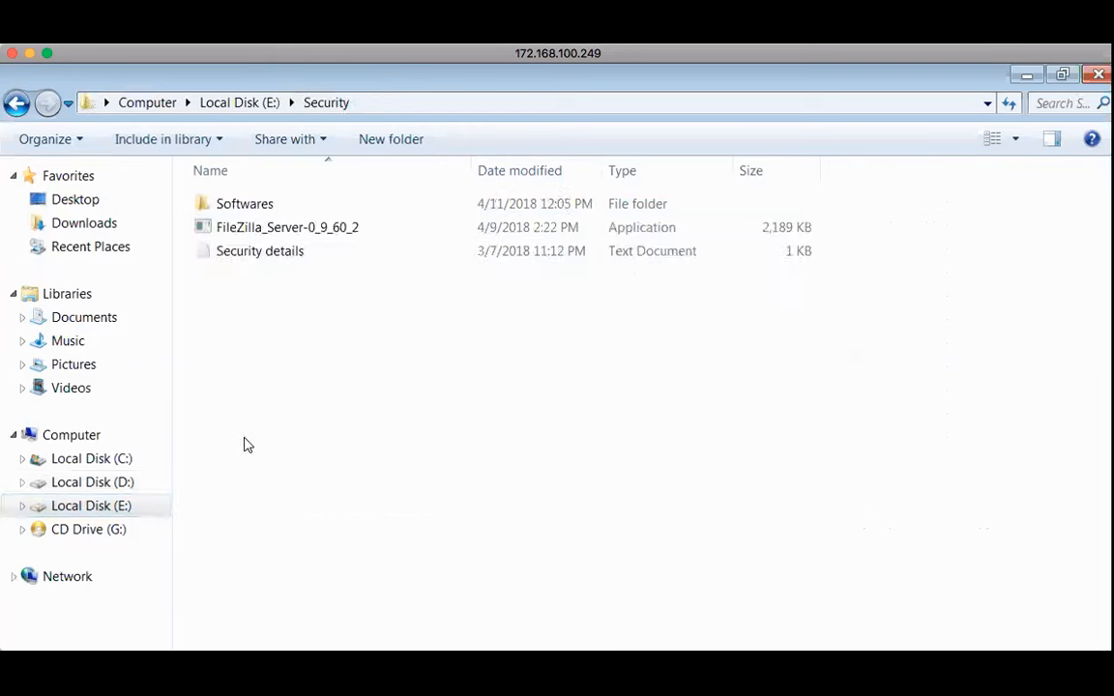
double_click(249, 207)
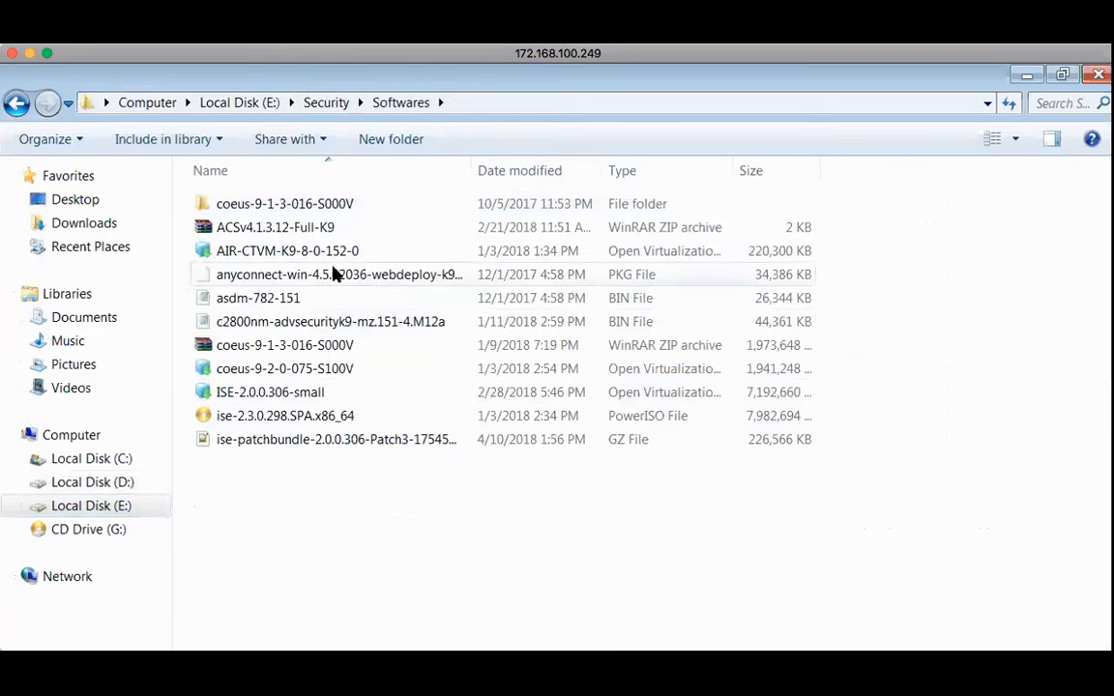
left_click(286, 394)
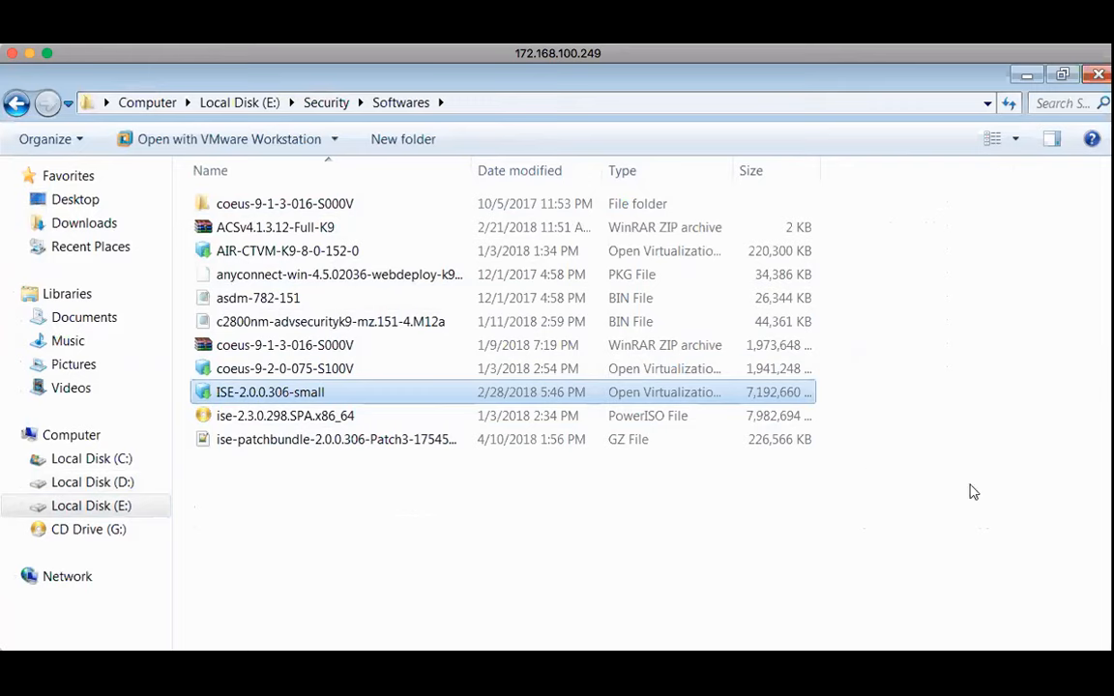
left_click(1024, 79)
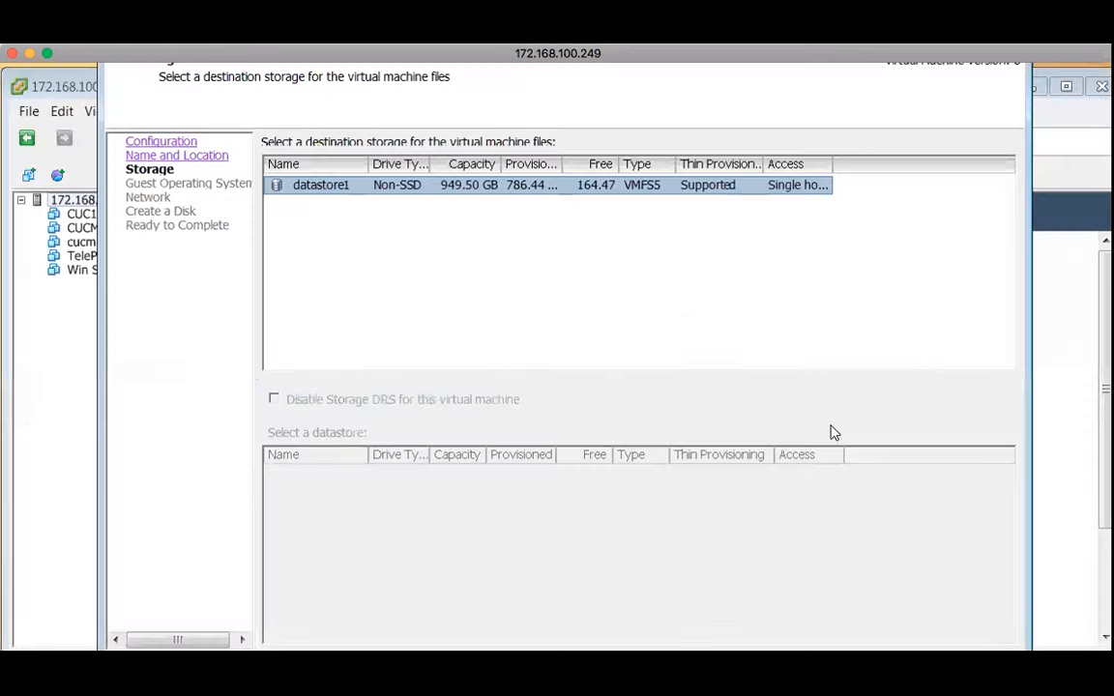
Cancel the new virtual machine wizard and dismiss the host's action menu
scroll(830, 432, "down", 3)
left_click(963, 567)
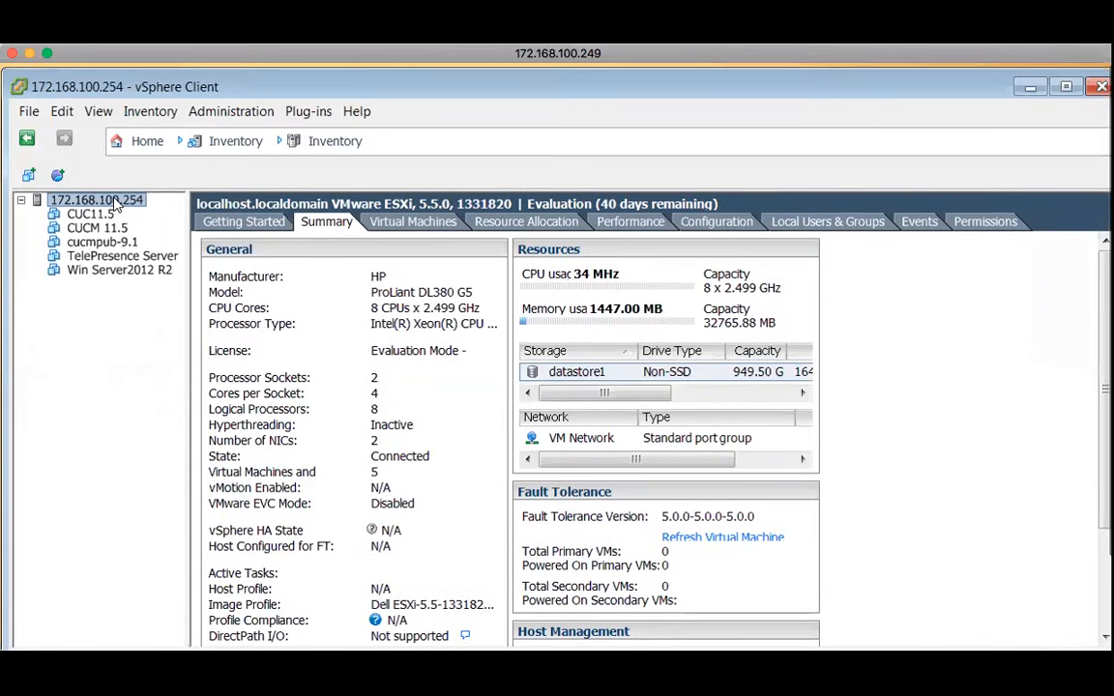
right_click(116, 203)
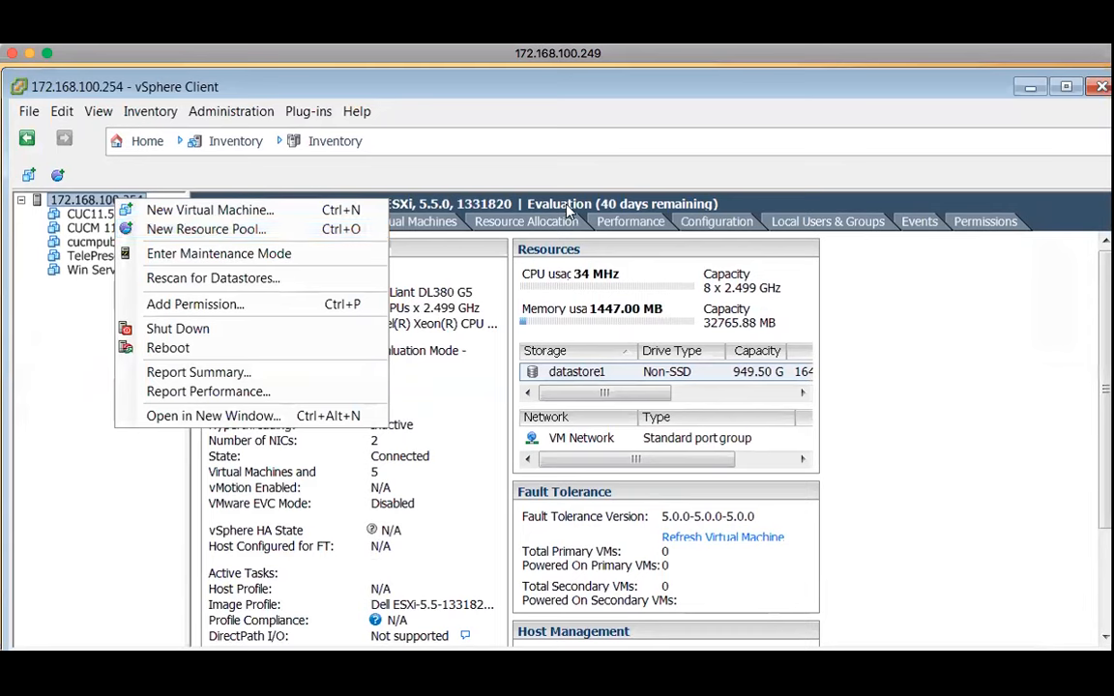
left_click(544, 181)
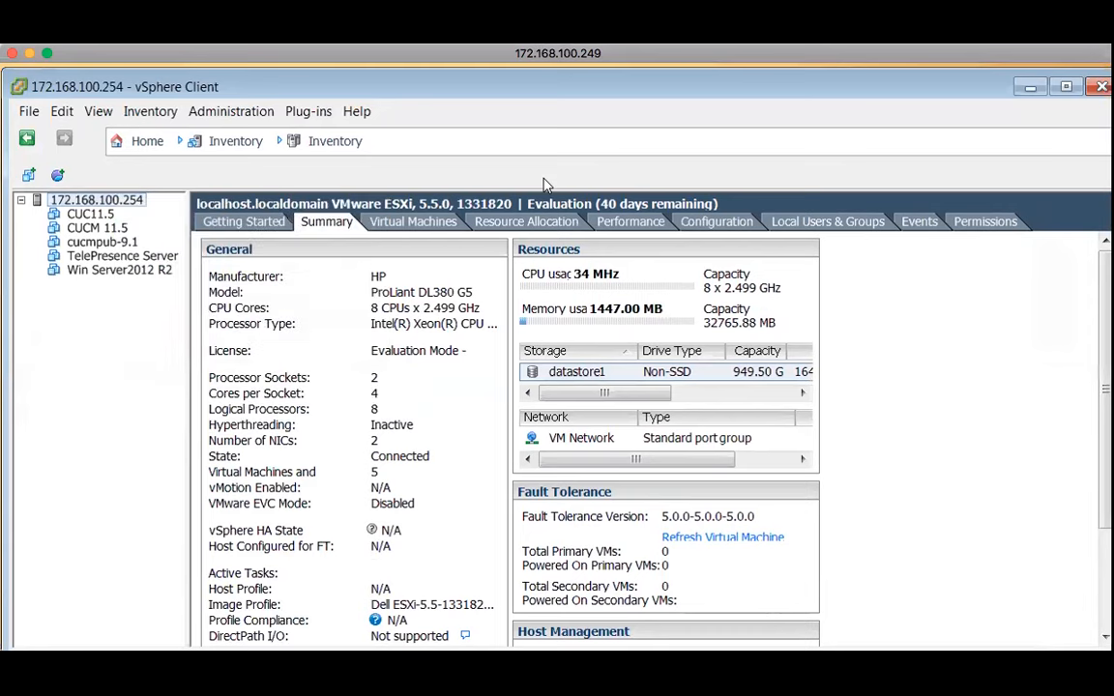
Browse datastore1 from the Storage list and bring up the file or folder upload choices
left_click(700, 377)
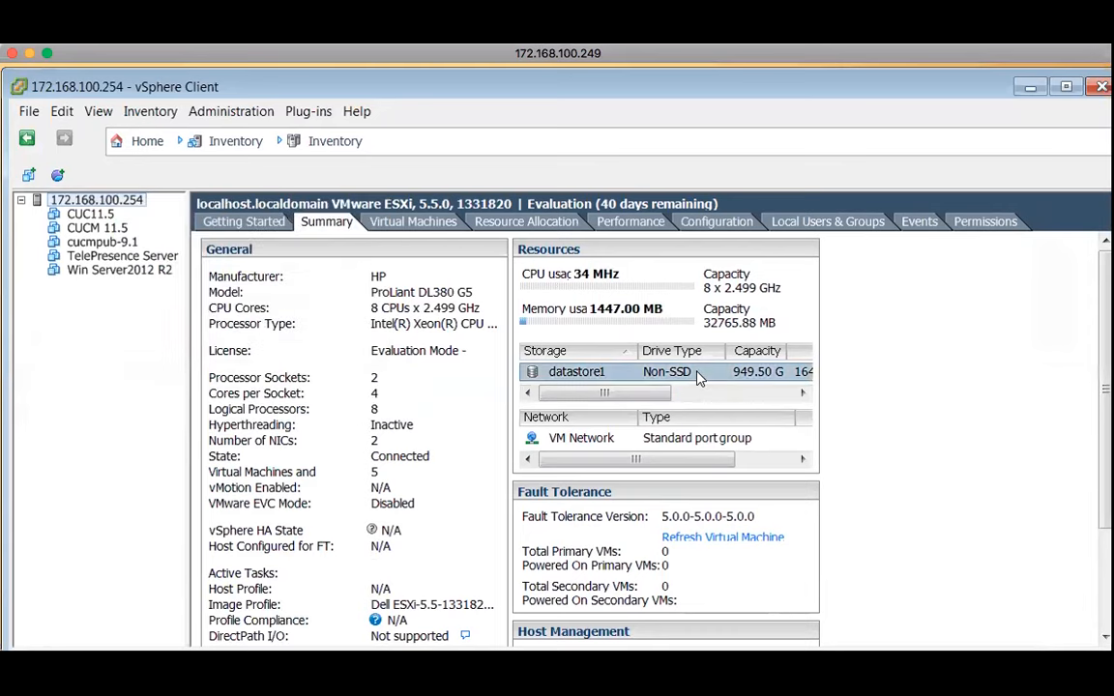
right_click(700, 377)
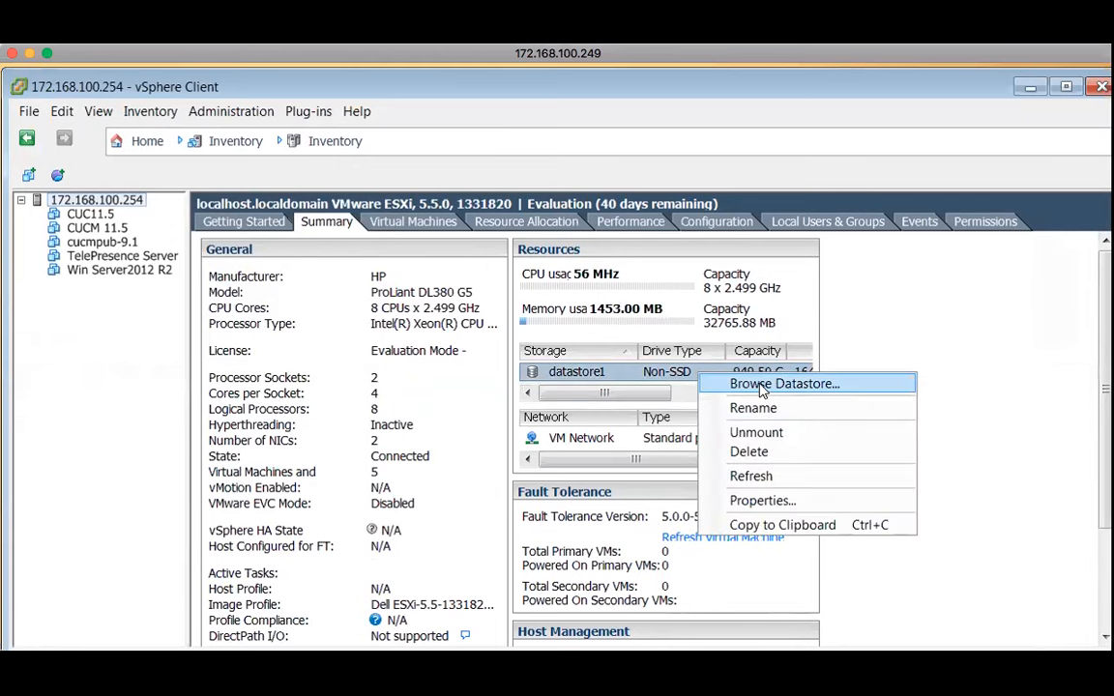
left_click(754, 385)
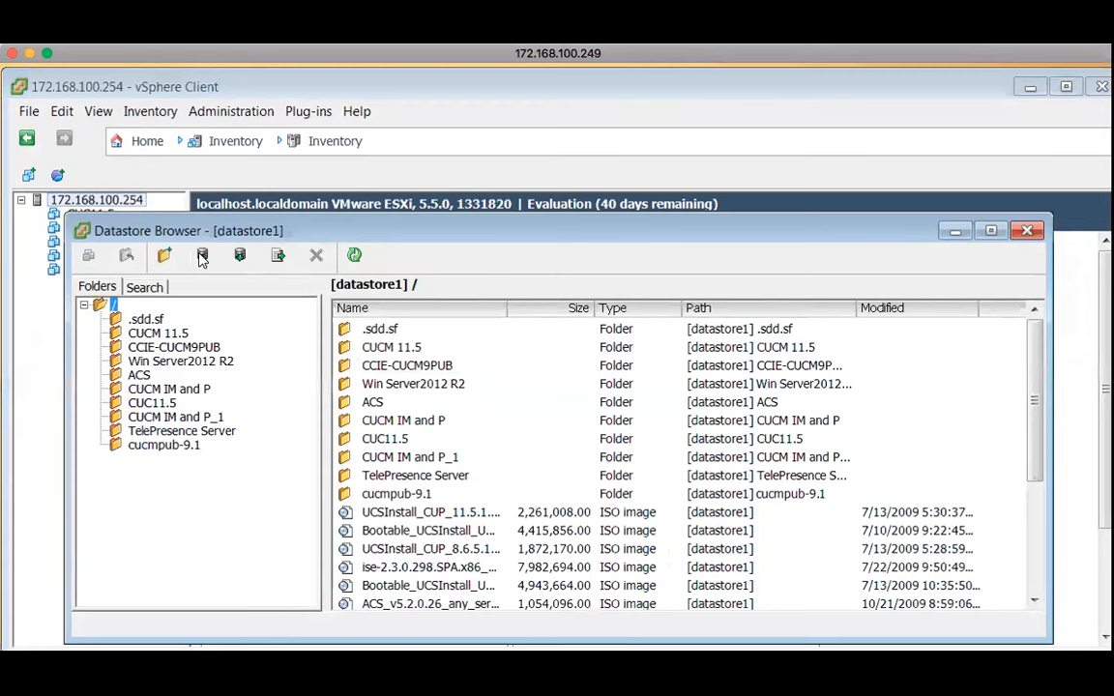
left_click(202, 256)
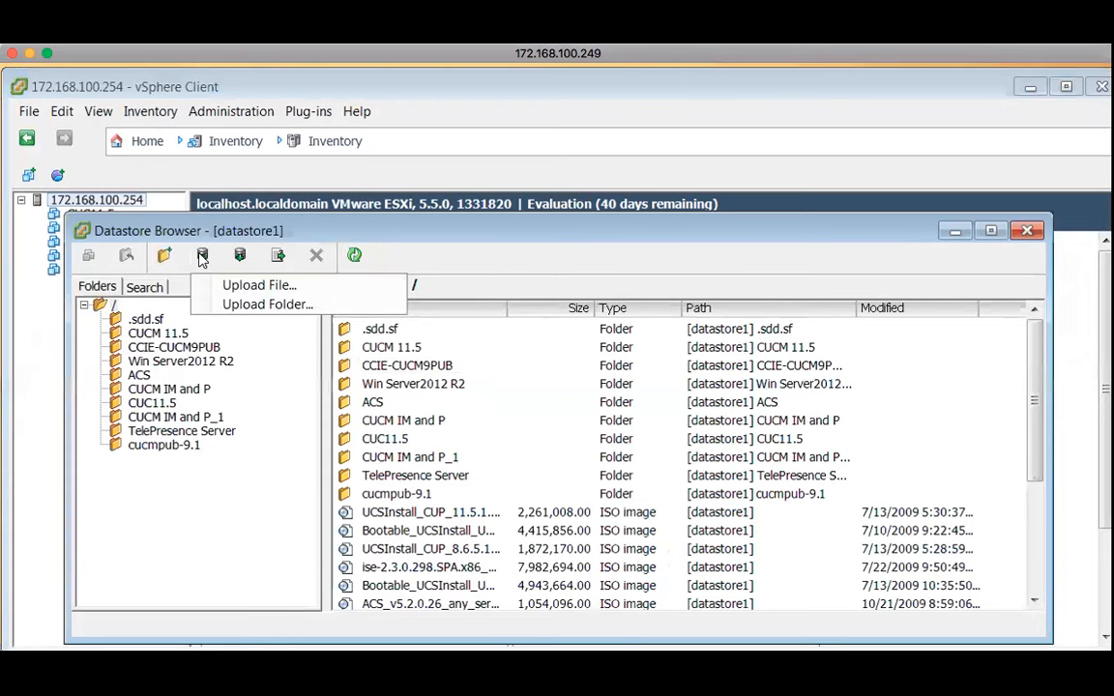
Choose Upload File and pick the ise-2.3.0.298 ISO from E:\Security\Softwares
left_click(268, 292)
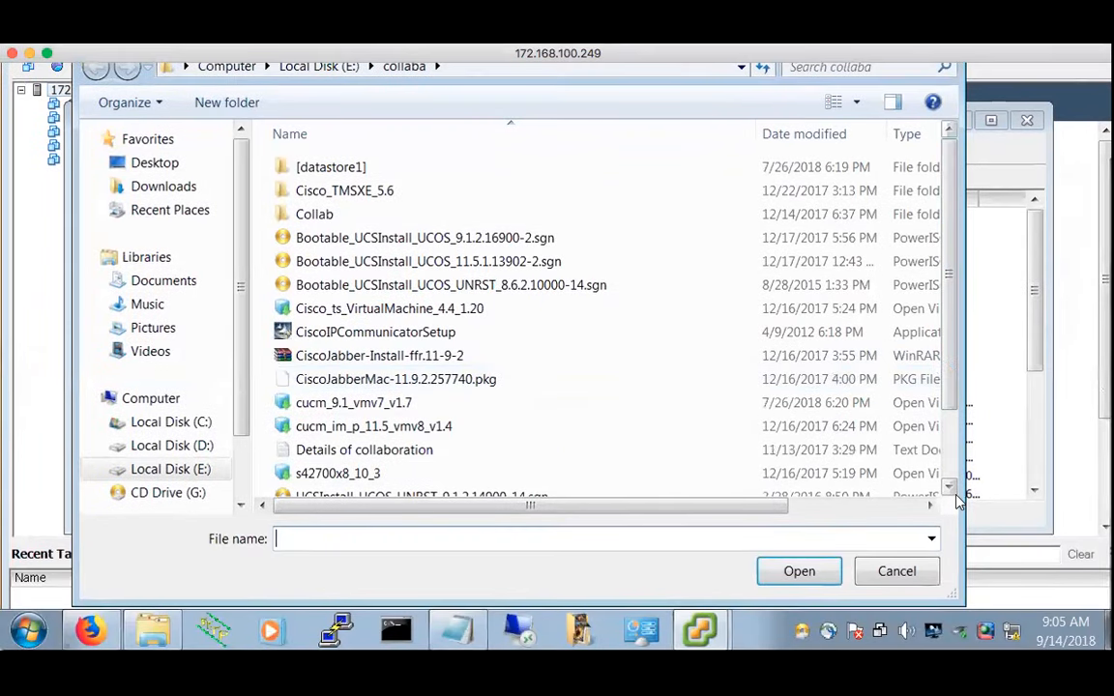
left_click_drag(950, 377, 952, 440)
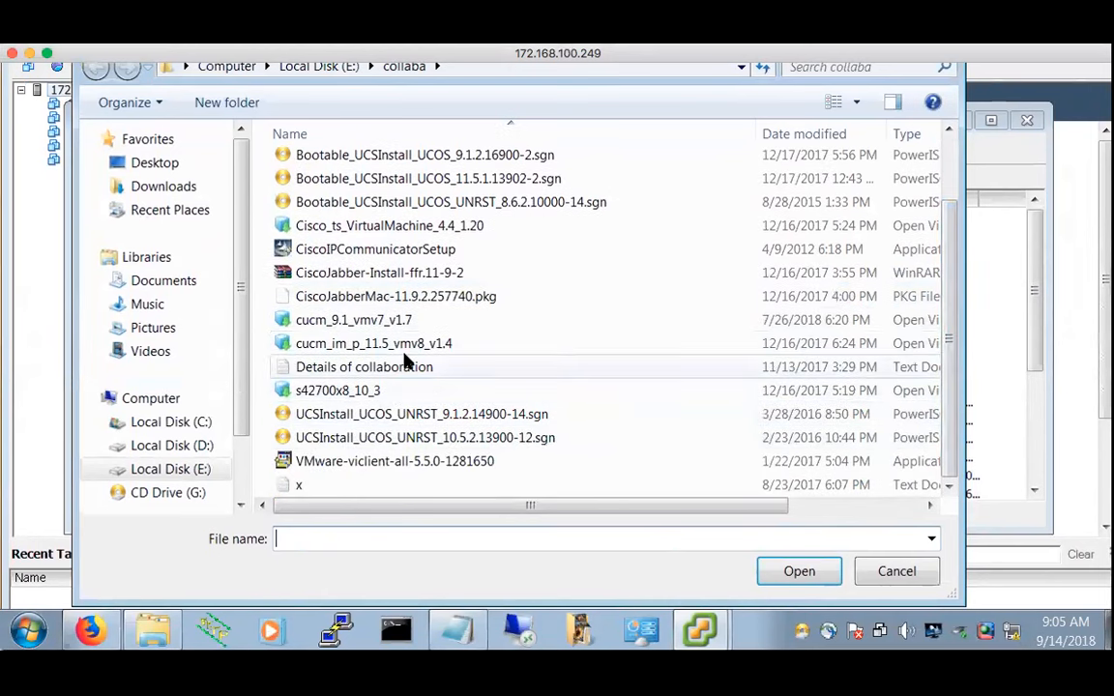
scroll(414, 348, "up", 2)
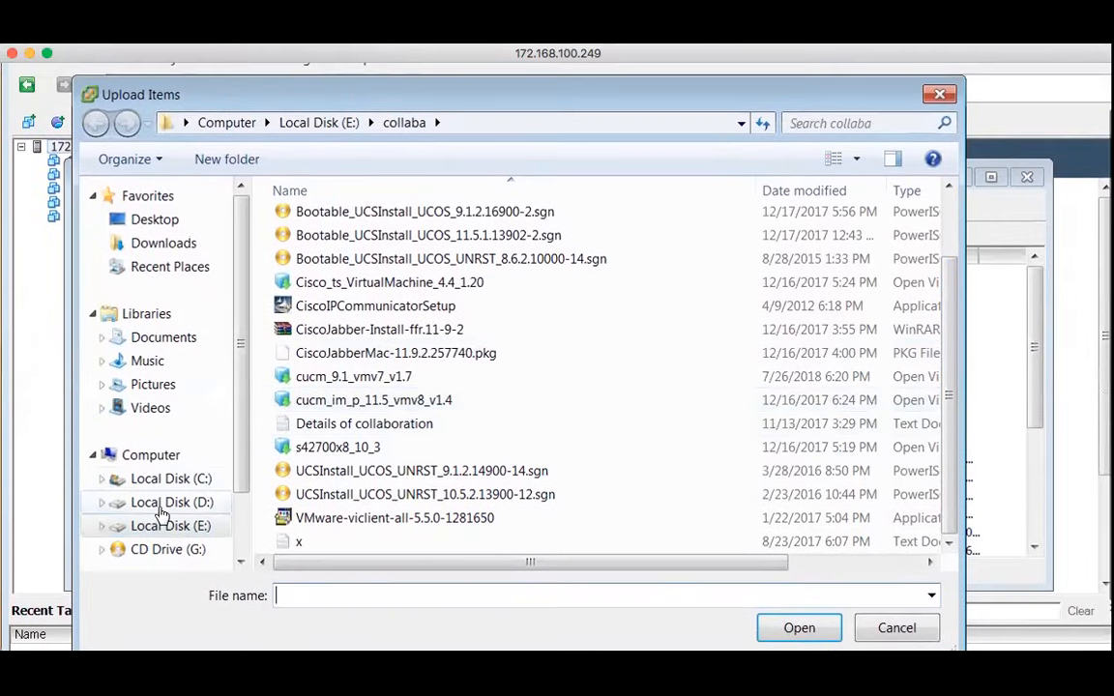
left_click(174, 526)
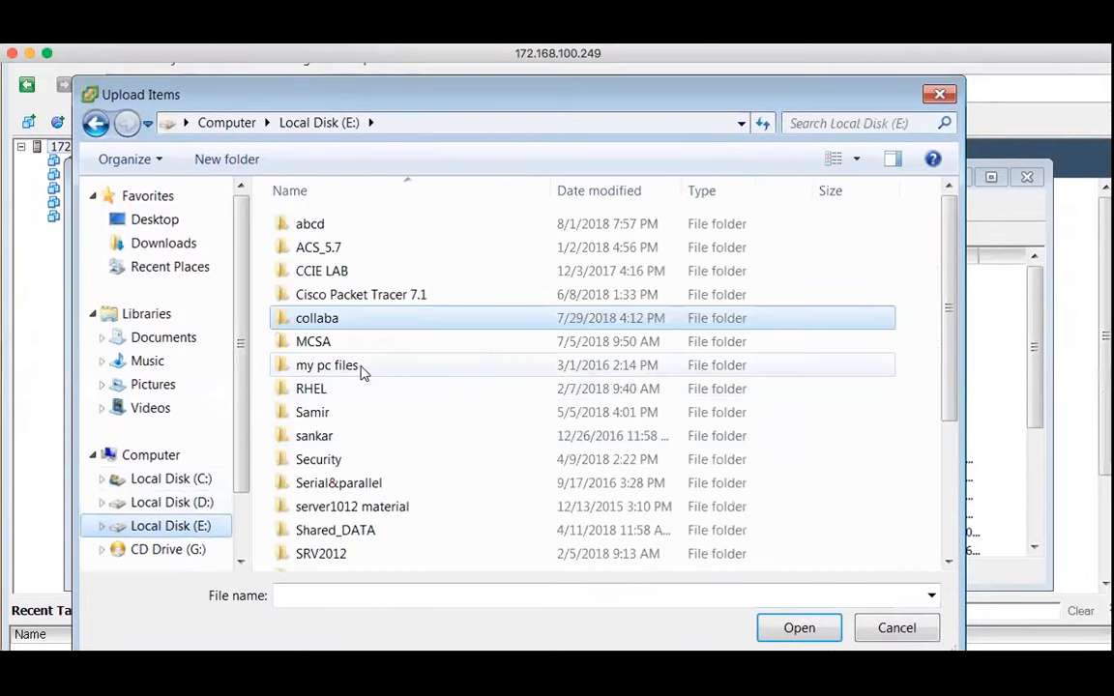
double_click(337, 461)
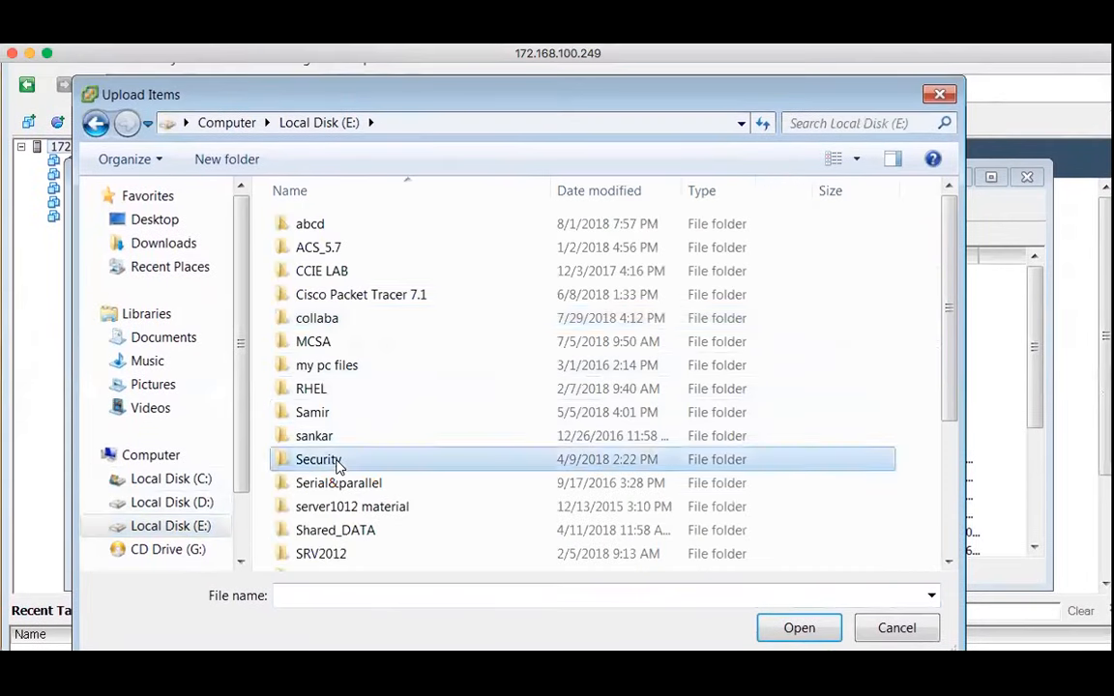
left_click(338, 224)
double_click(339, 225)
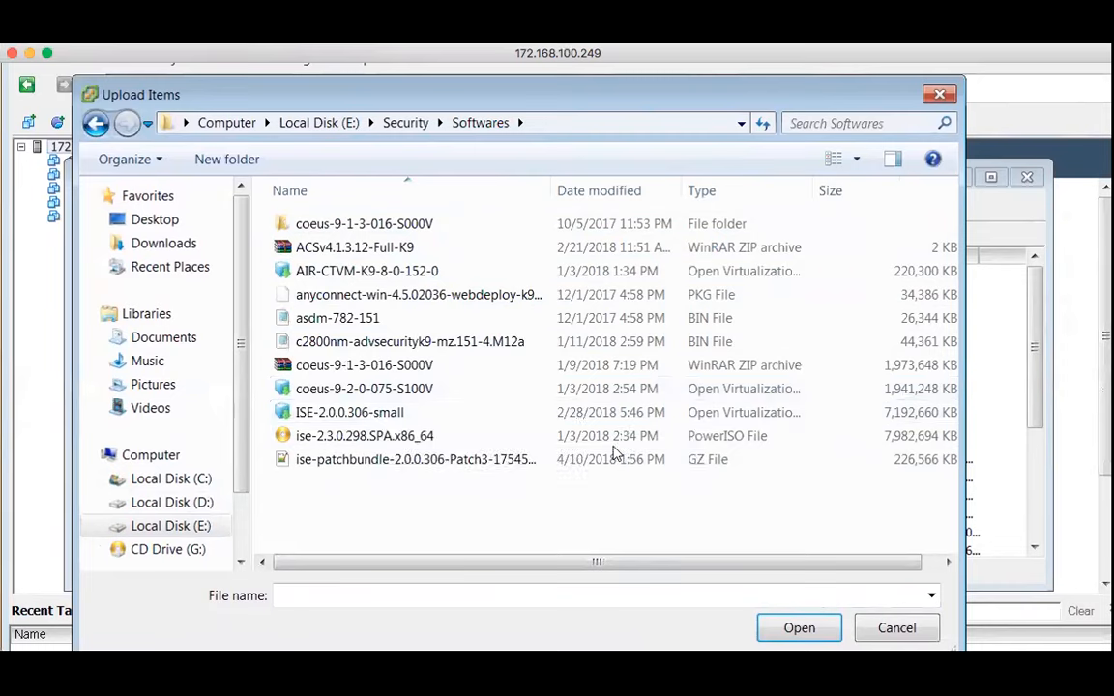
double_click(387, 436)
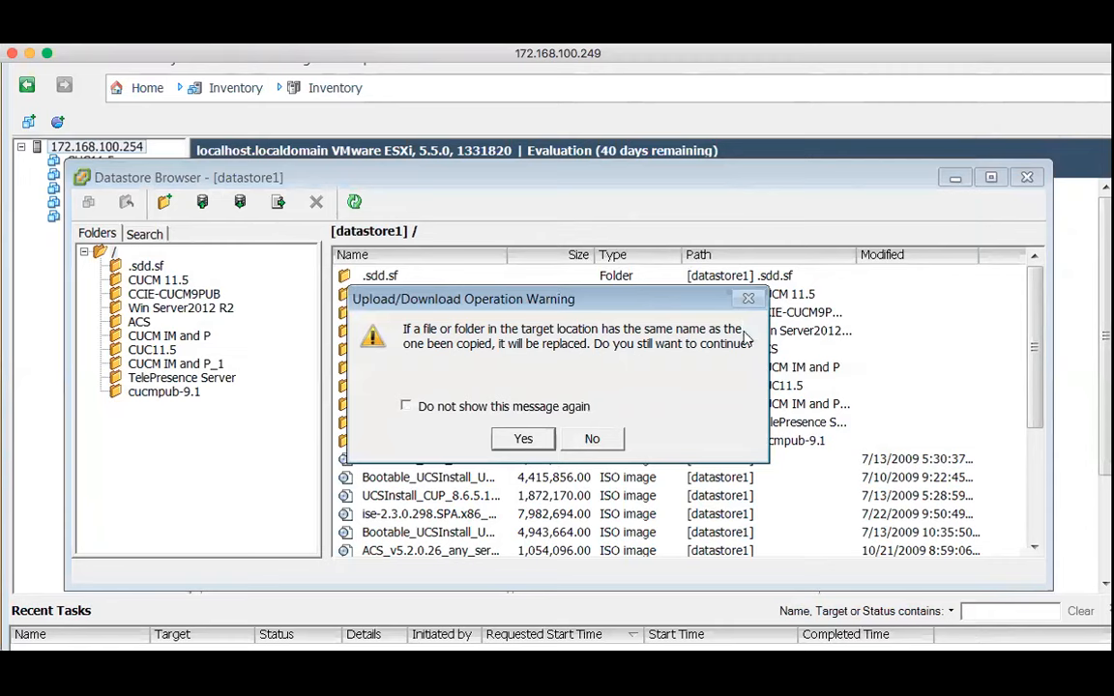
Confirm the overwrite warning, let the ISO upload to datastore1, and close the Datastore Browser
left_click(524, 440)
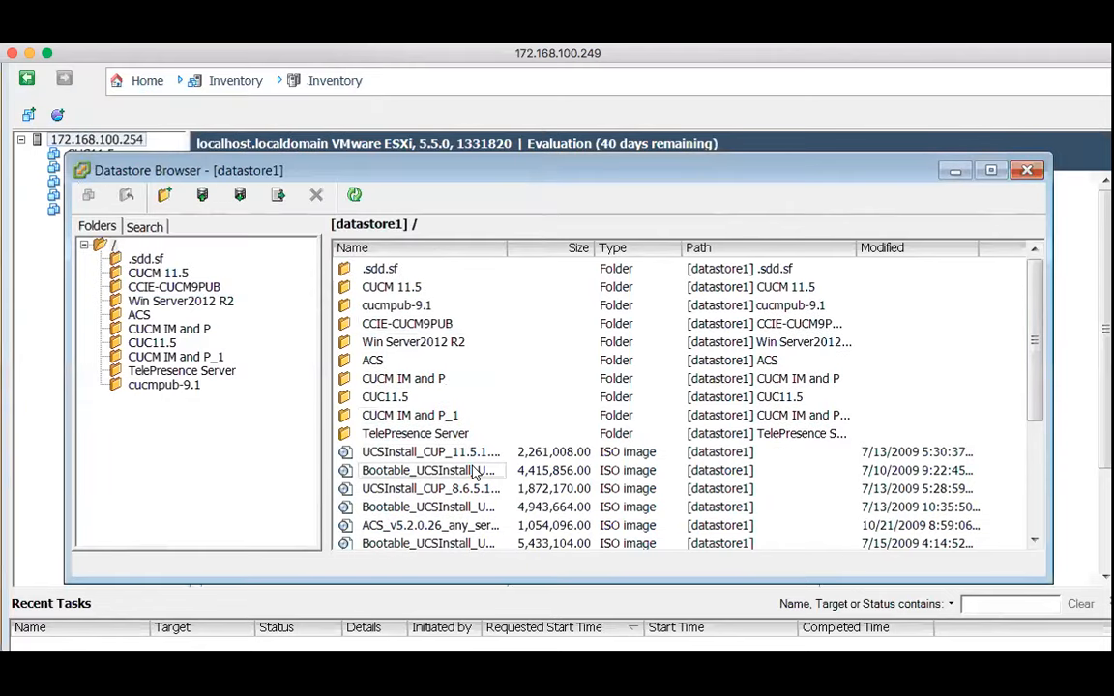
scroll(474, 471, "down", 3)
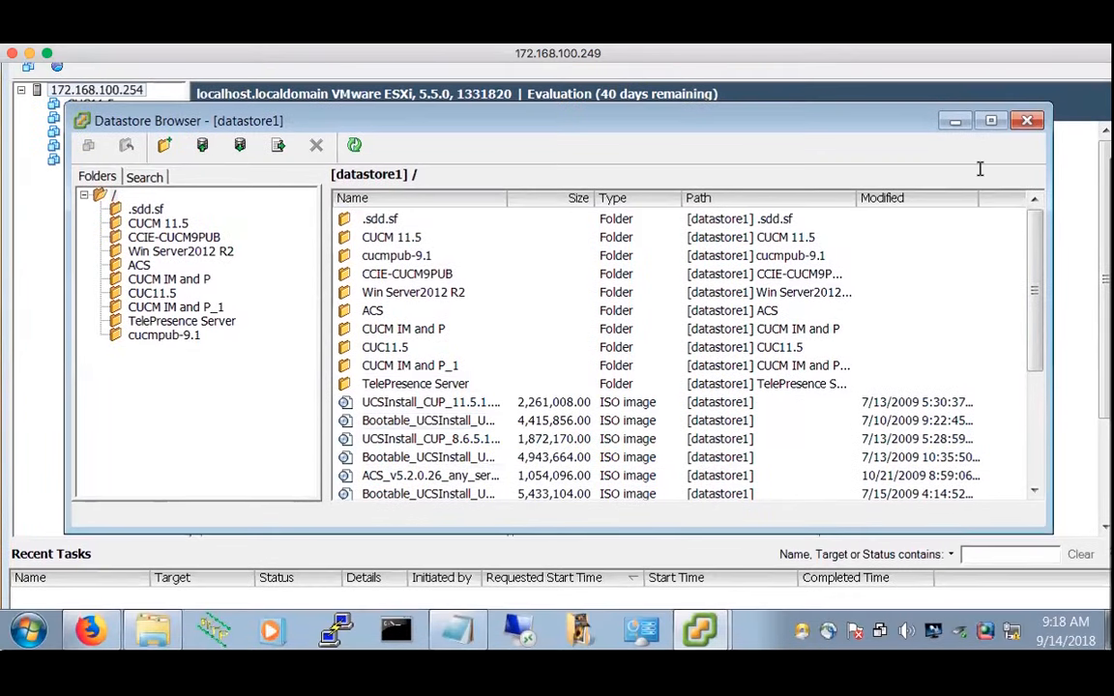
left_click(1029, 121)
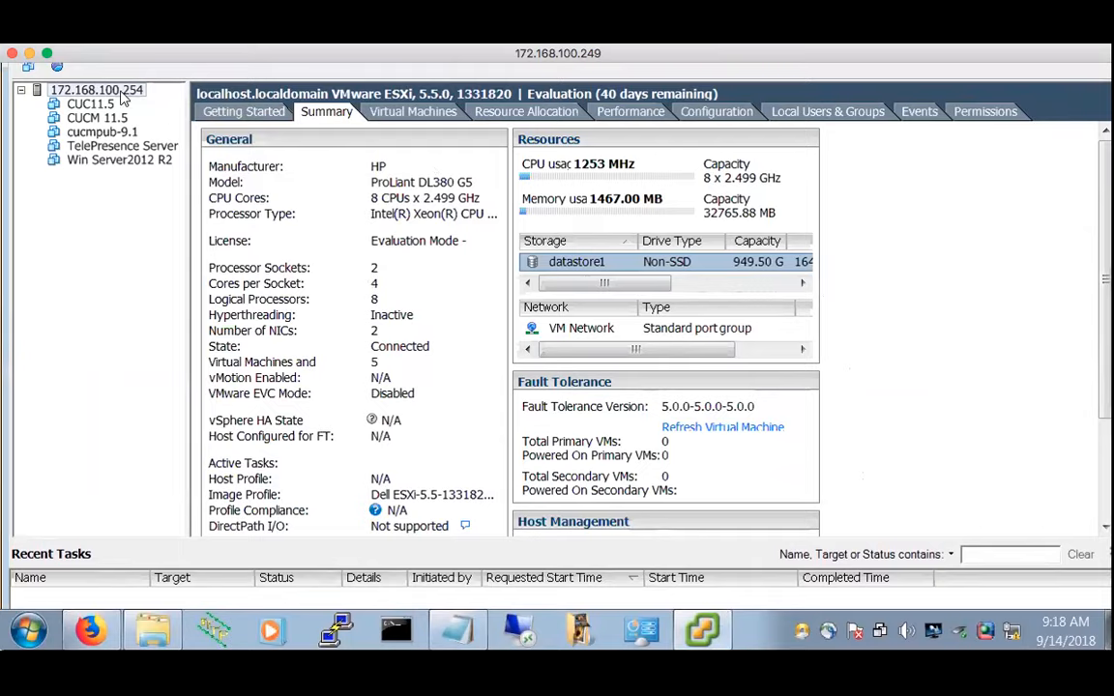
Start the Deploy OVF Template wizard from the File menu and browse for a source package
scroll(124, 97, "up", 7)
left_click(30, 113)
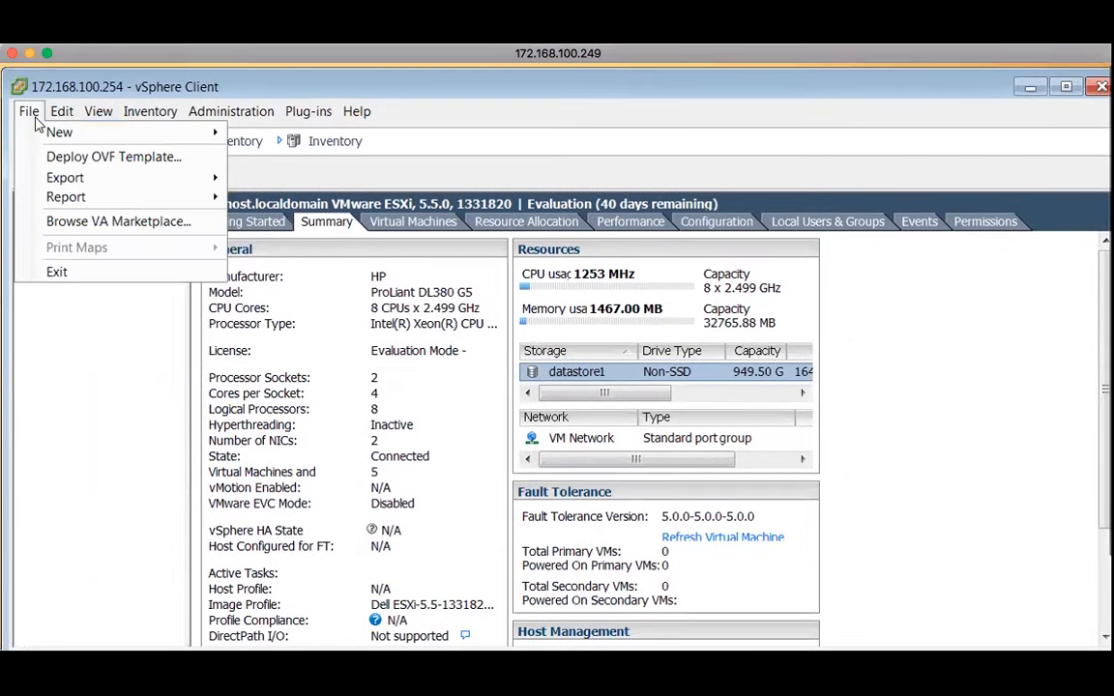
left_click(96, 164)
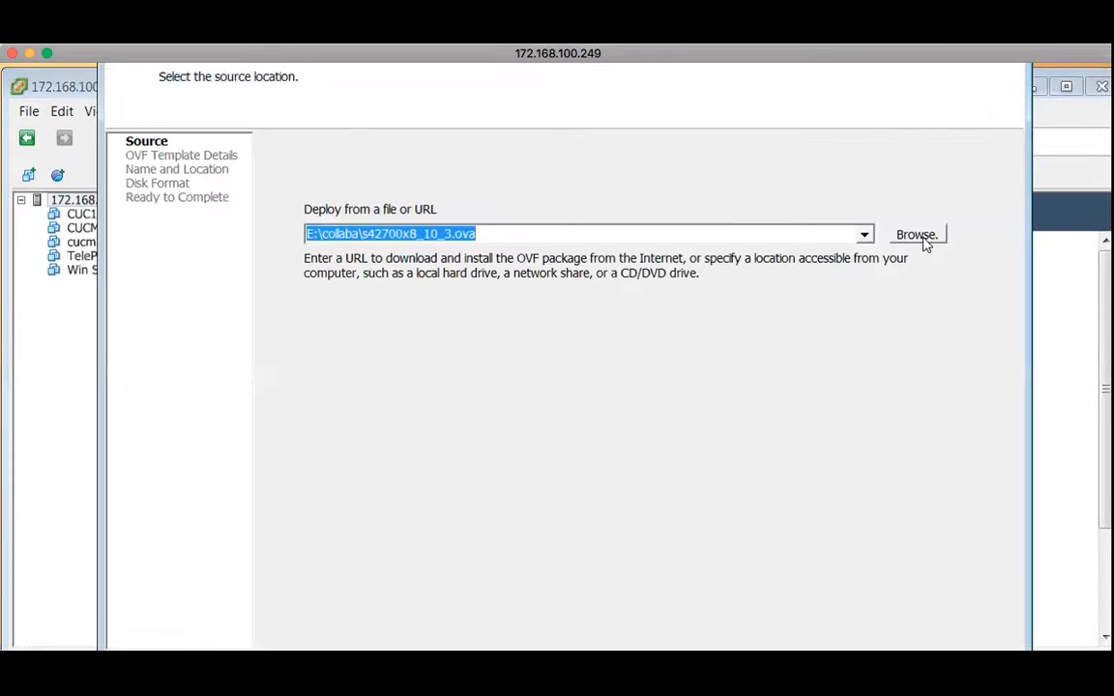
left_click(919, 236)
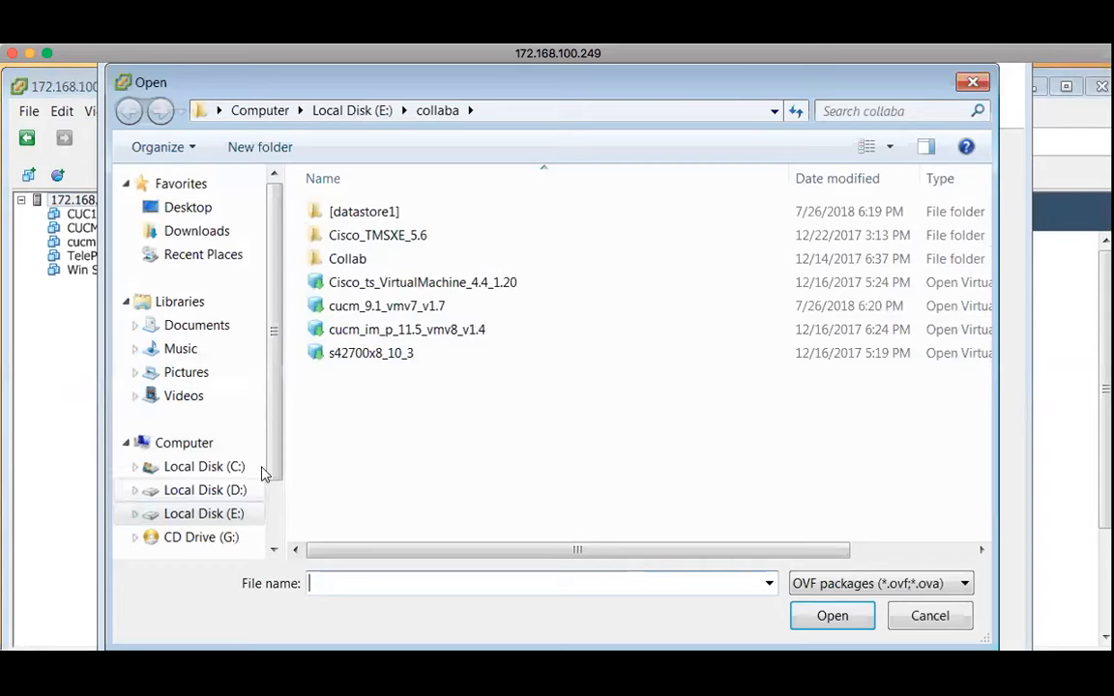
Select ISE-2.0.0.306-small.ova from E:\Security\Softwares as the deployment source
left_click(221, 518)
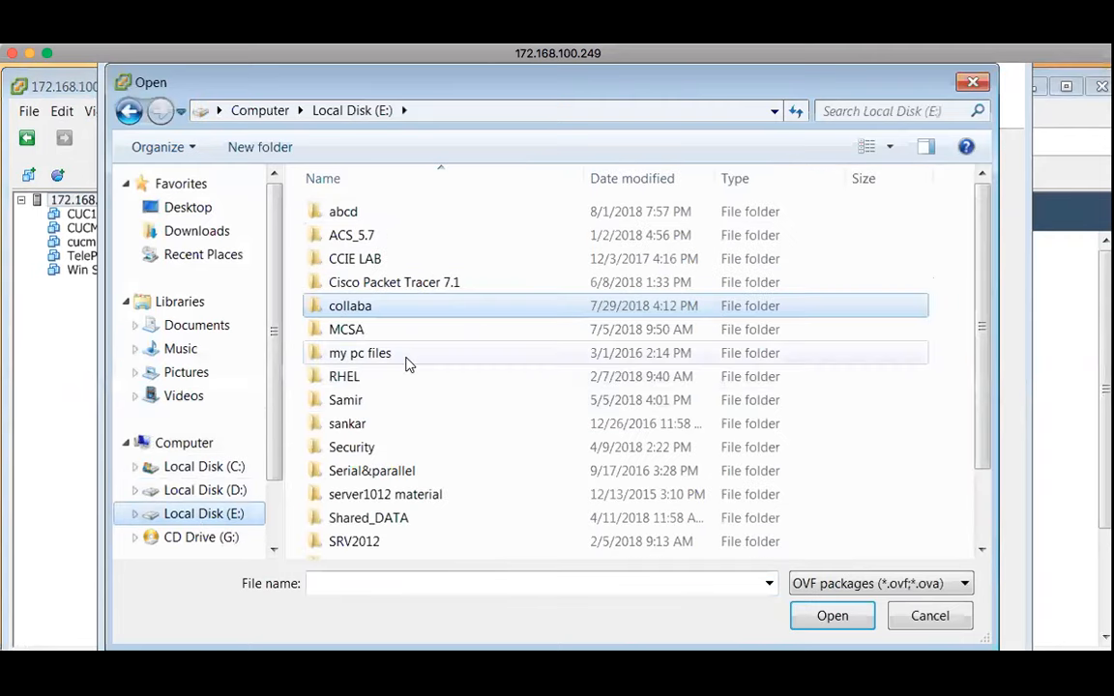
double_click(362, 450)
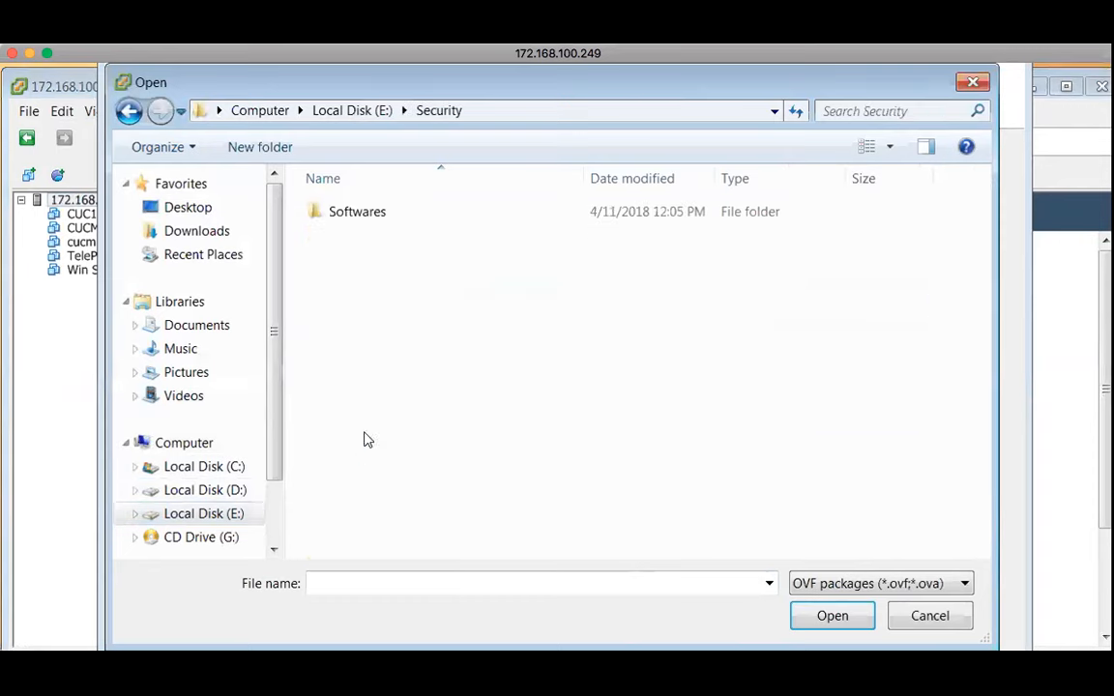
left_click(368, 219)
double_click(368, 218)
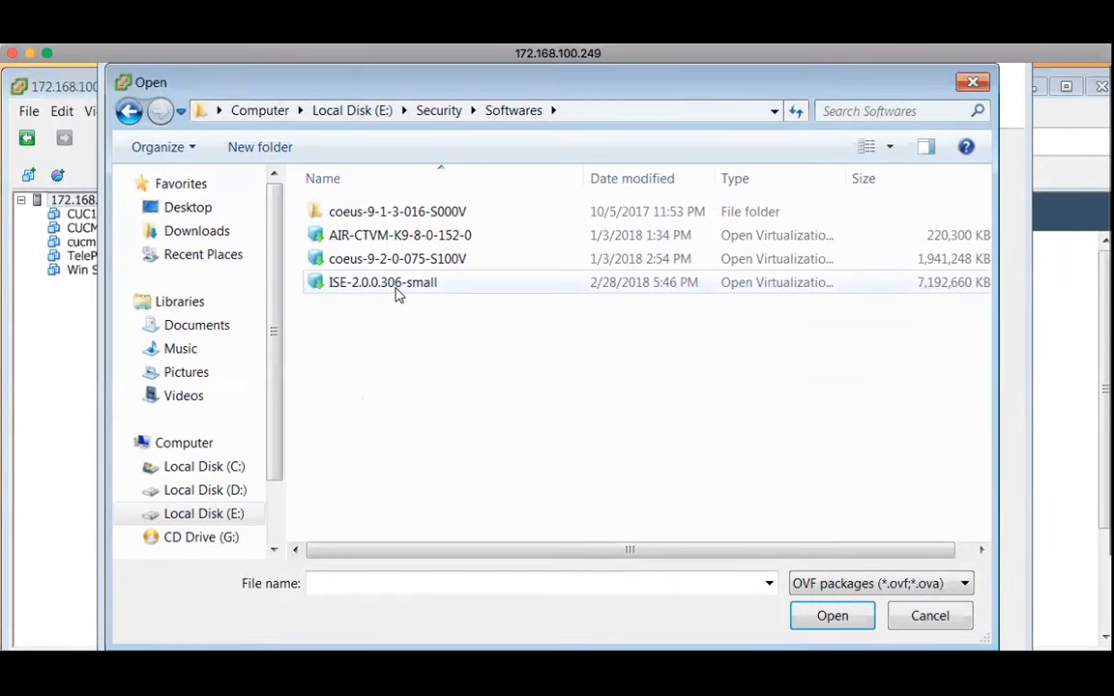
mouse_move(278, 440)
left_mouse_down()
mouse_move(282, 499)
mouse_move(283, 442)
left_mouse_up()
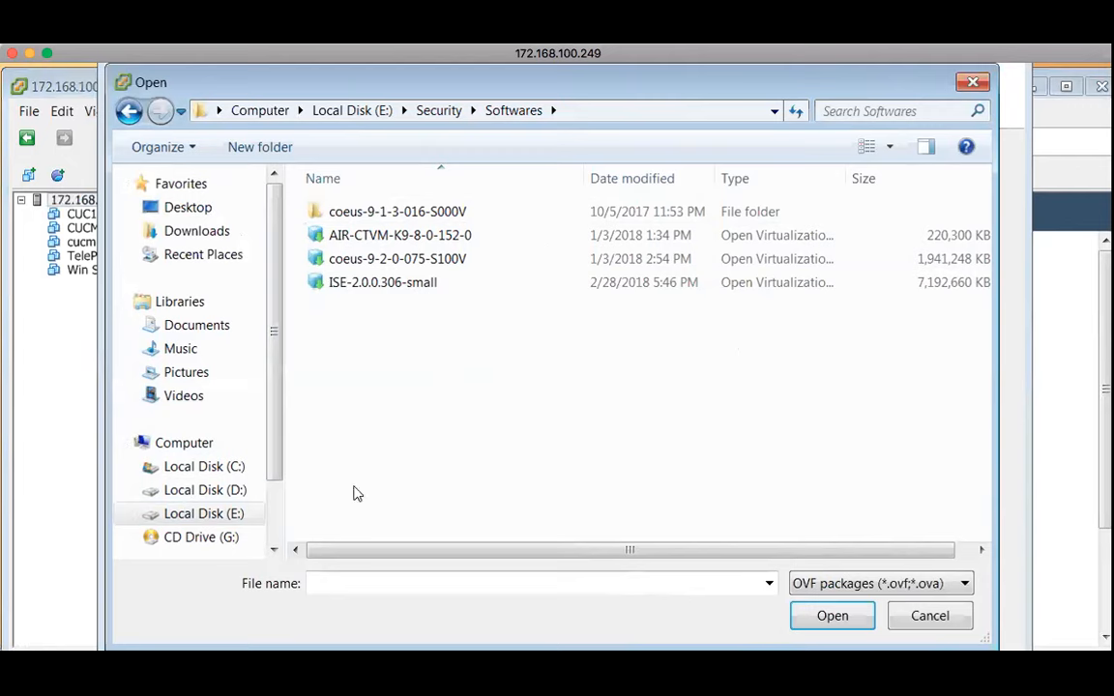
left_click(410, 294)
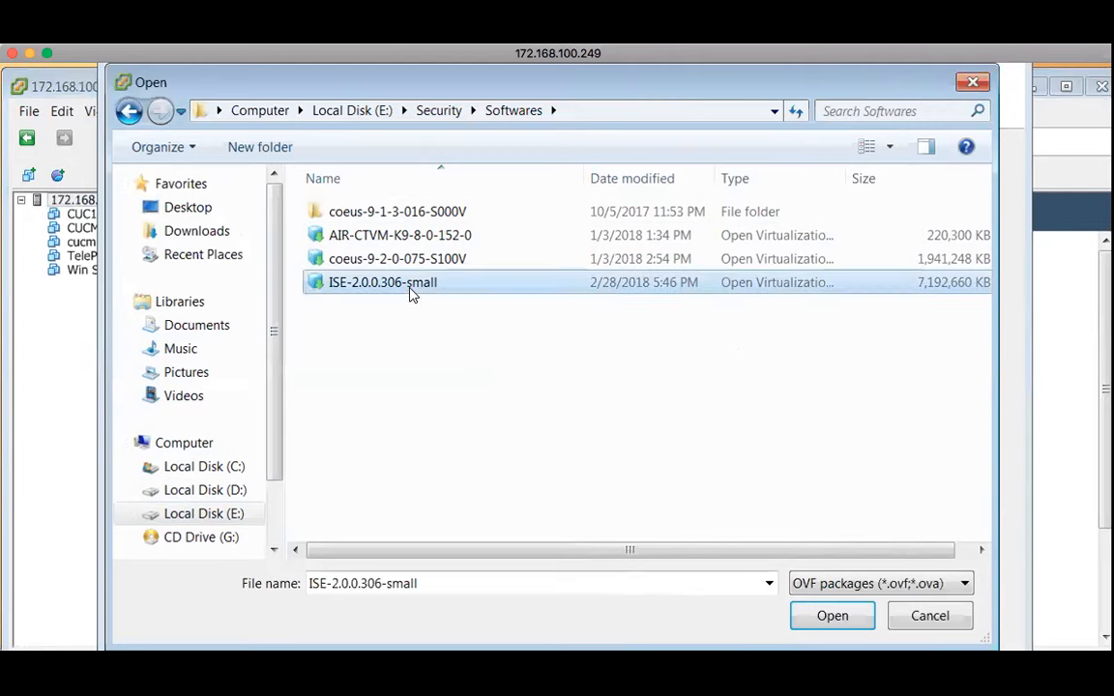
left_click(833, 622)
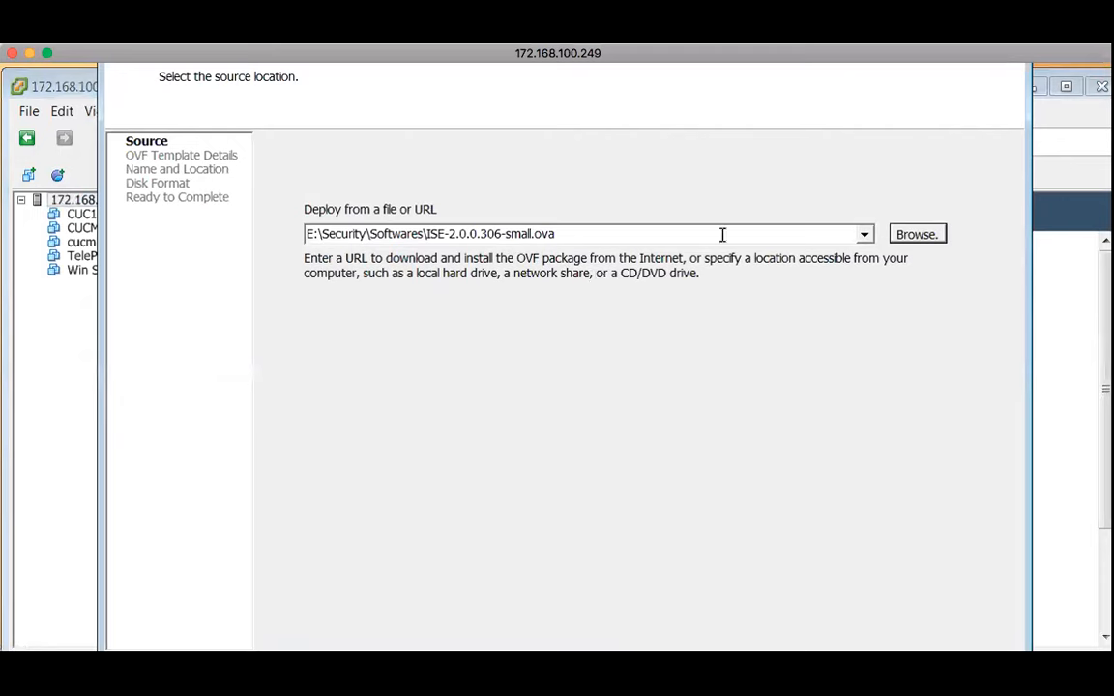
Advance from the source page to the OVF template details
scroll(870, 334, "down", 5)
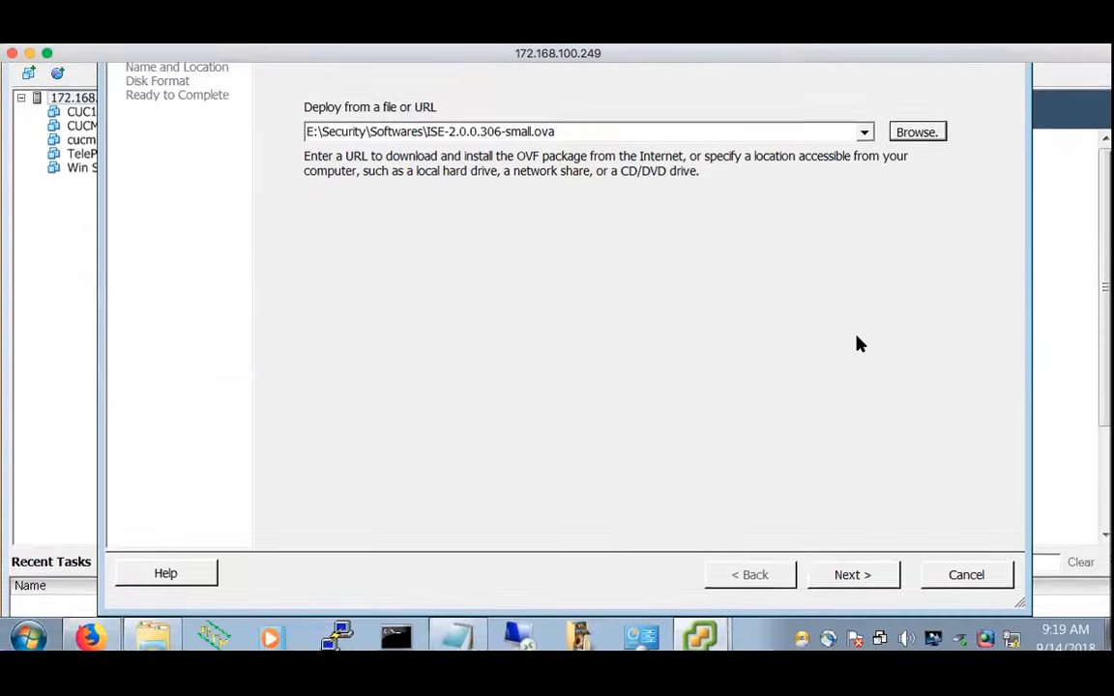
left_click(855, 568)
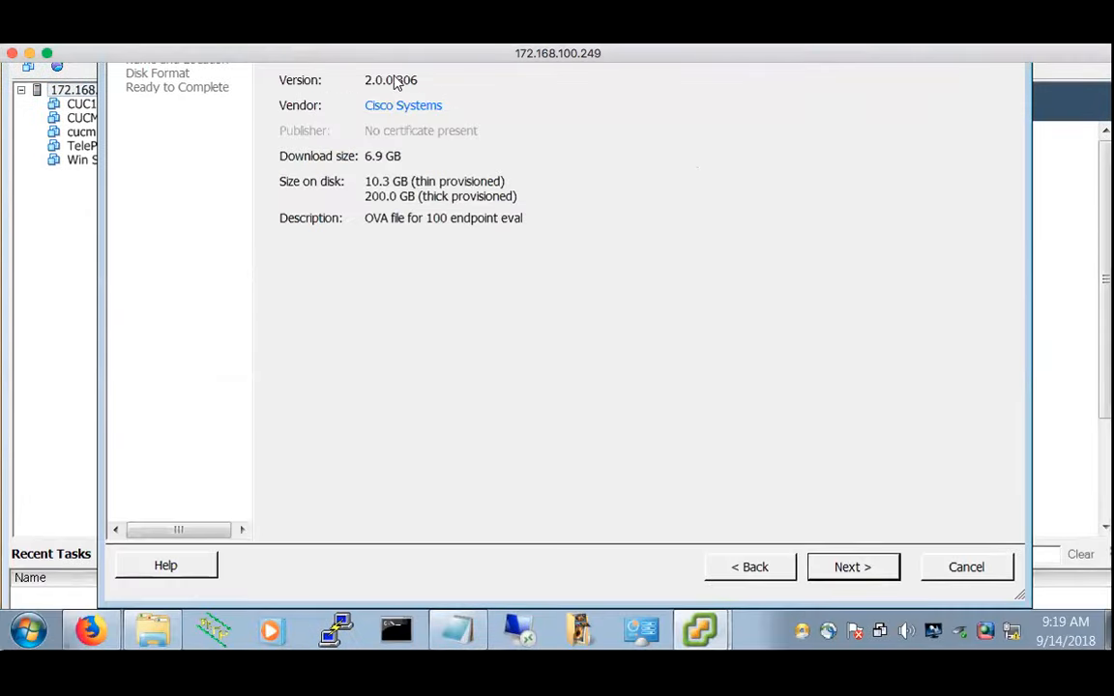
scroll(537, 311, "up", 4)
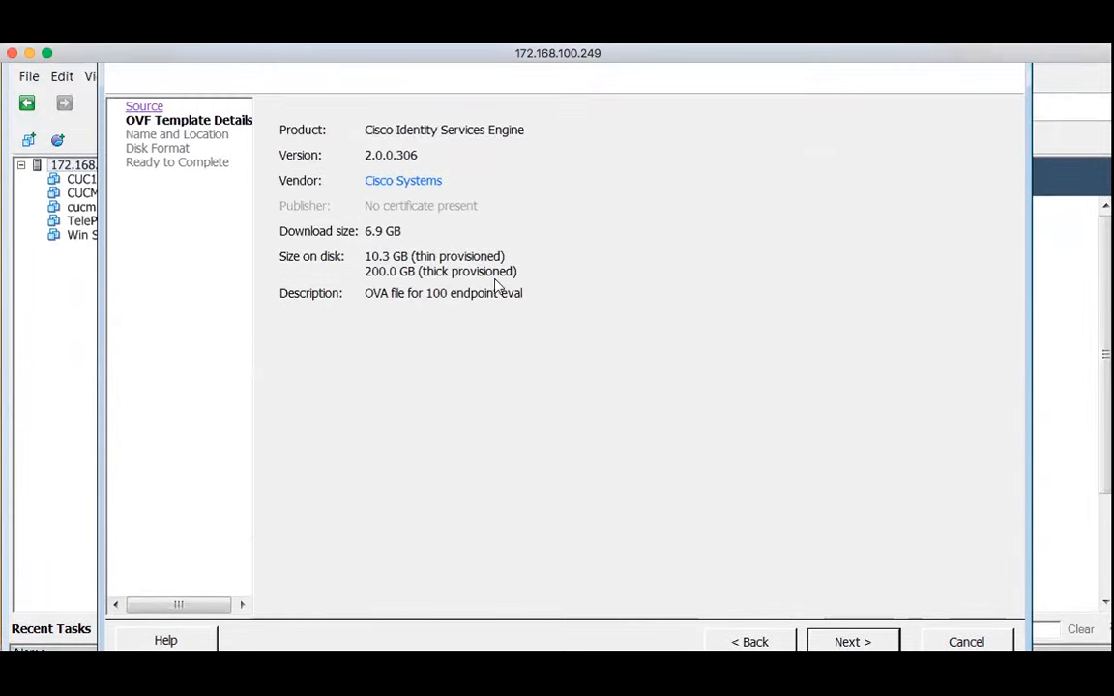
scroll(542, 392, "down", 4)
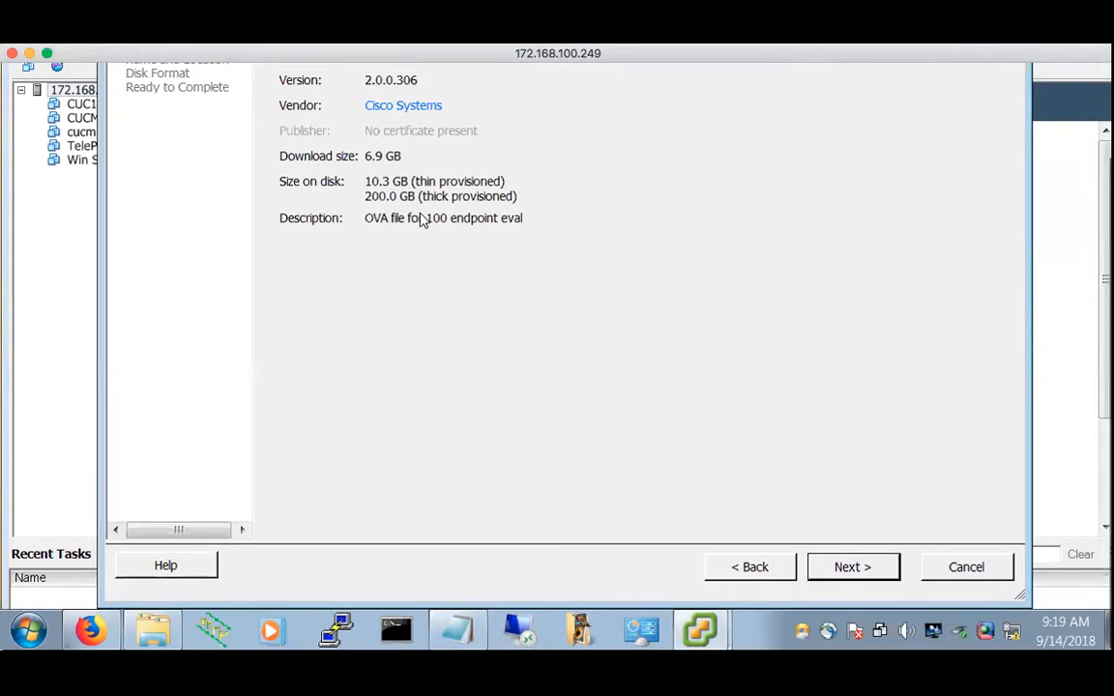
Name the virtual machine ISE1 and continue to the Disk Format page
left_click(851, 567)
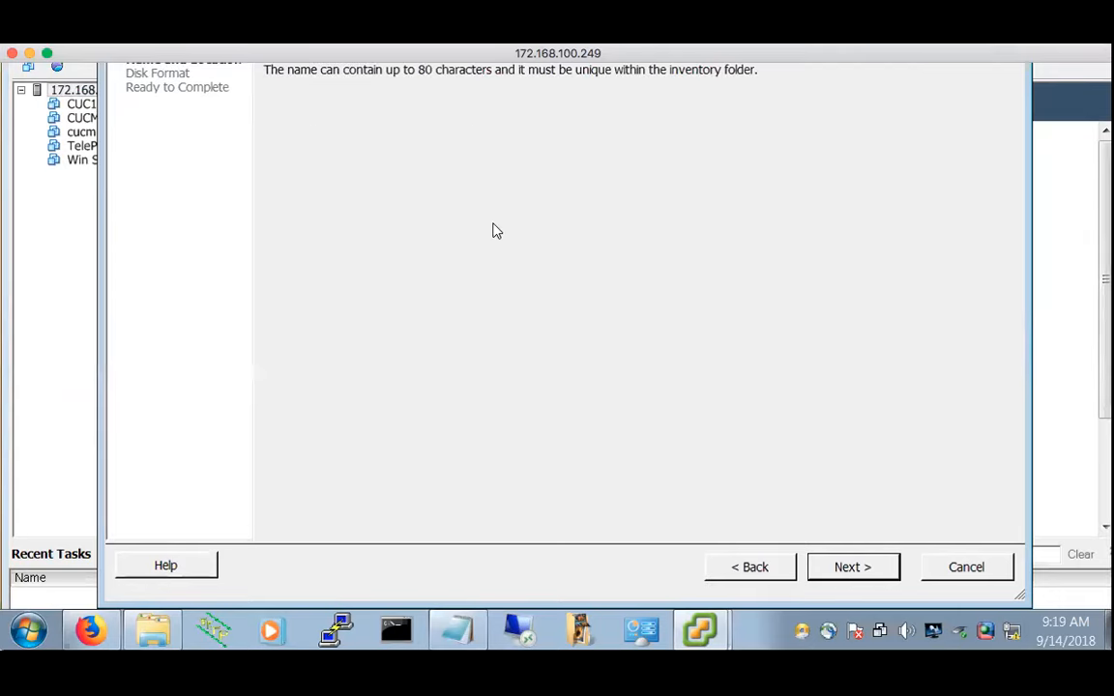
scroll(492, 229, "up", 3)
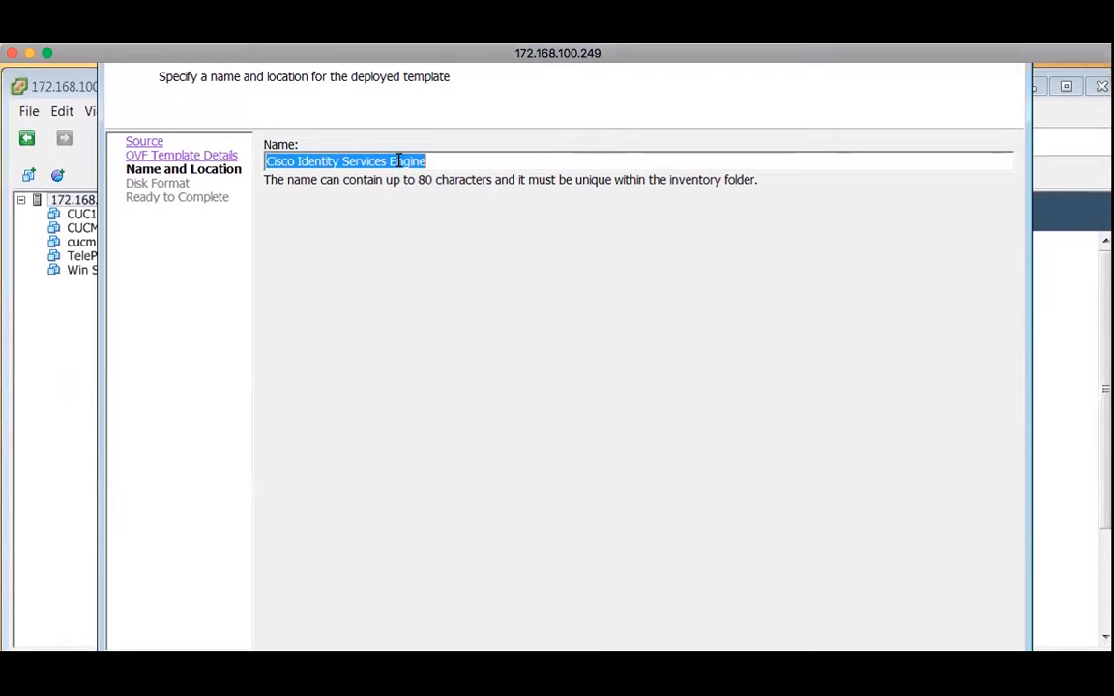
type("IS")
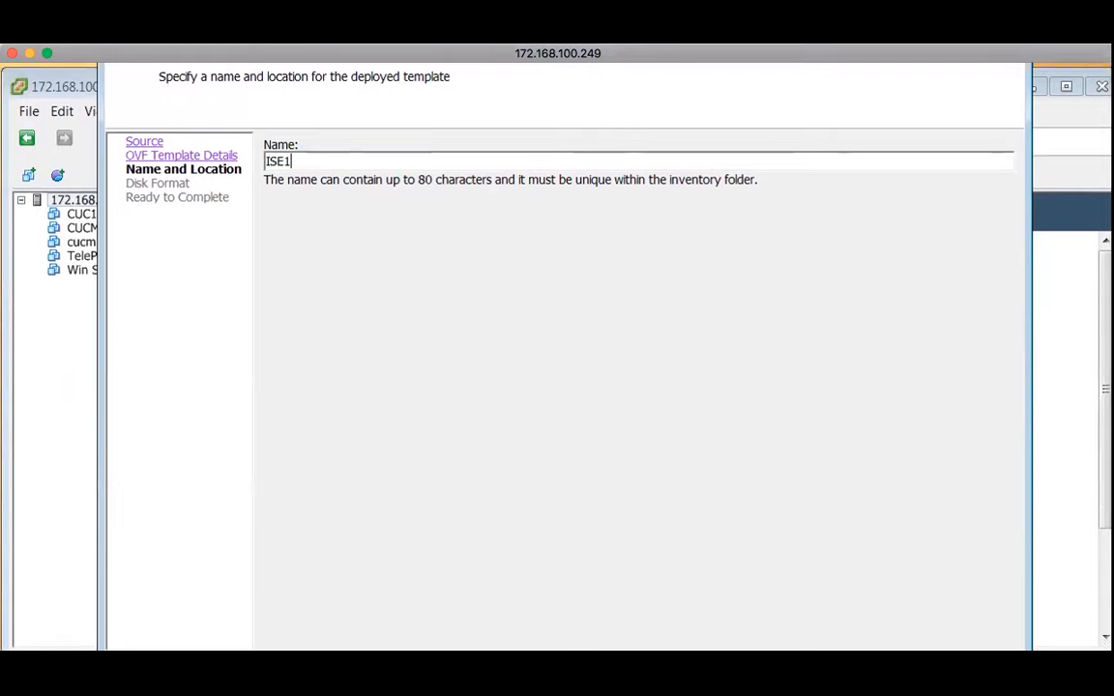
type("E1")
scroll(720, 501, "down", 3)
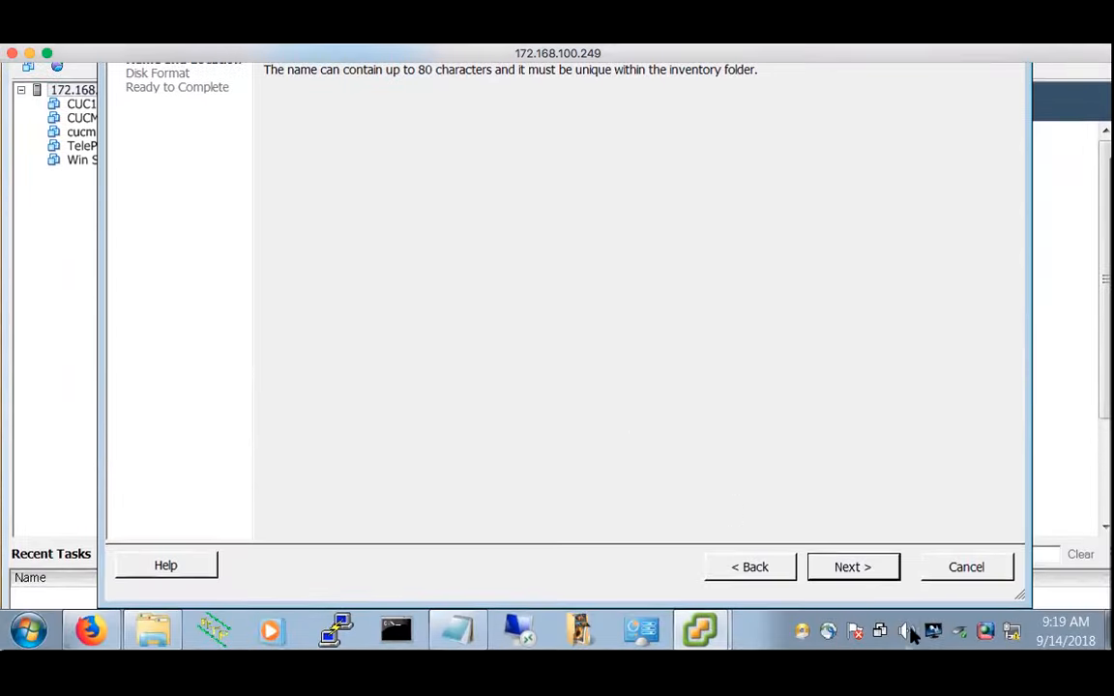
left_click(855, 570)
scroll(641, 111, "up", 3)
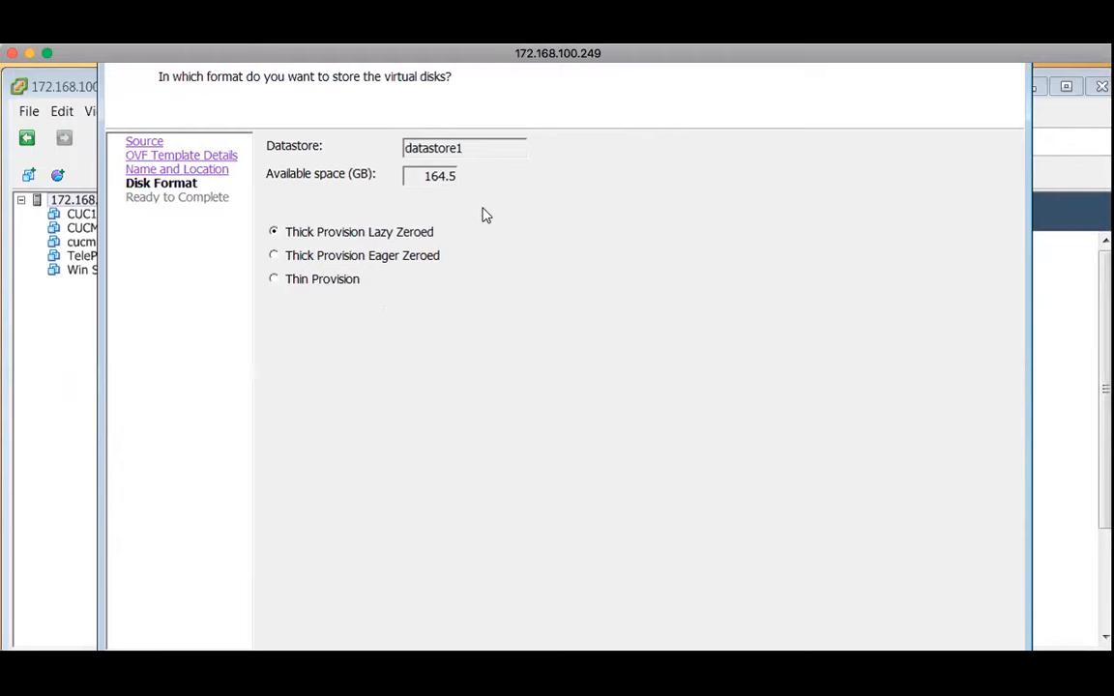
double_click(429, 176)
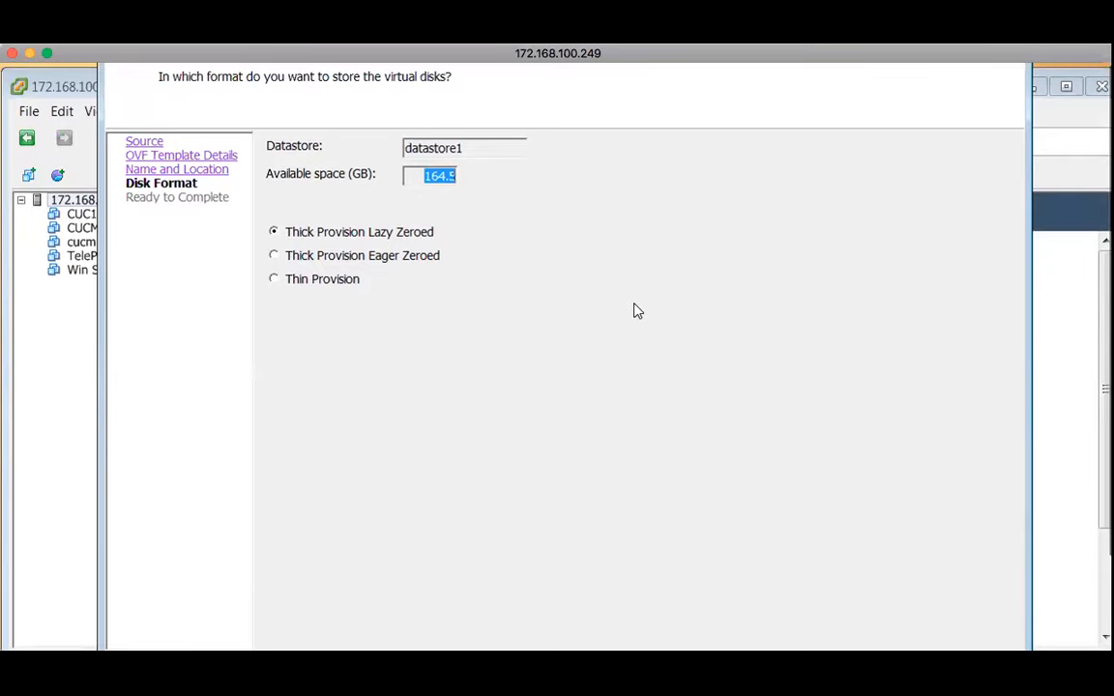
scroll(666, 437, "down", 3)
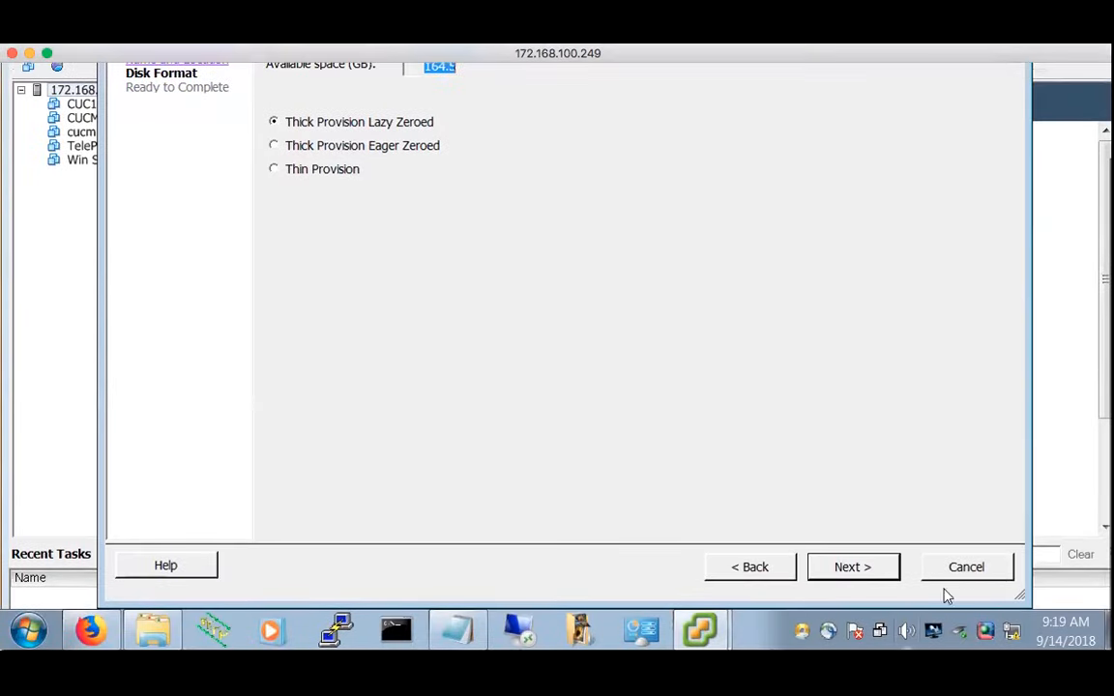
scroll(223, 373, "up", 2)
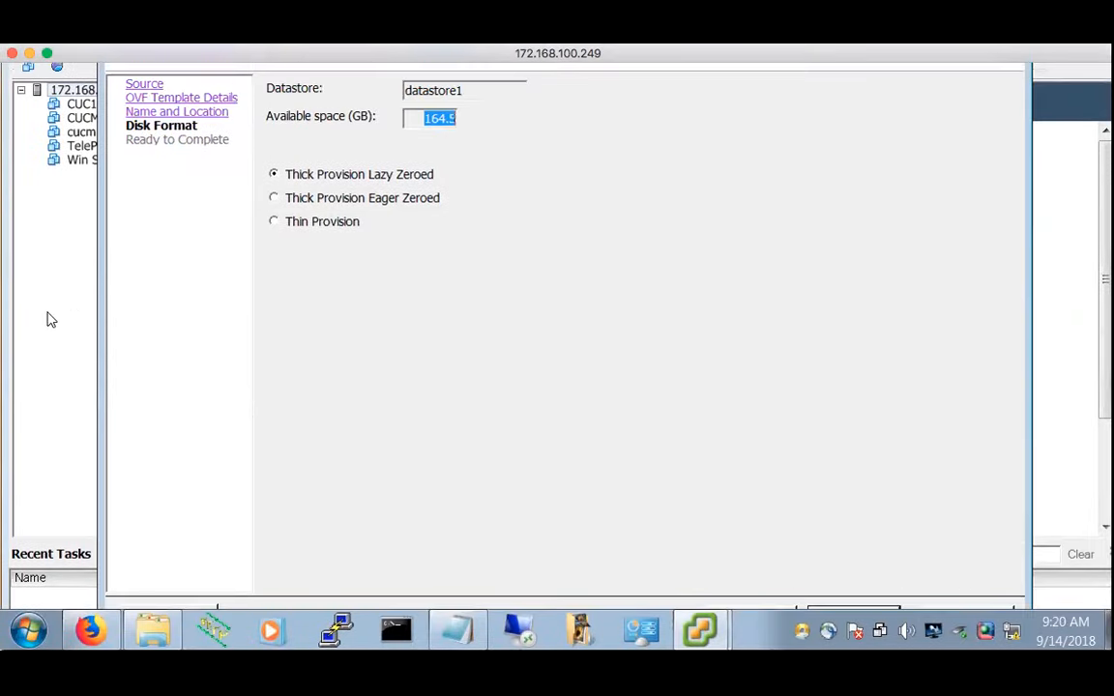
scroll(667, 493, "down", 1)
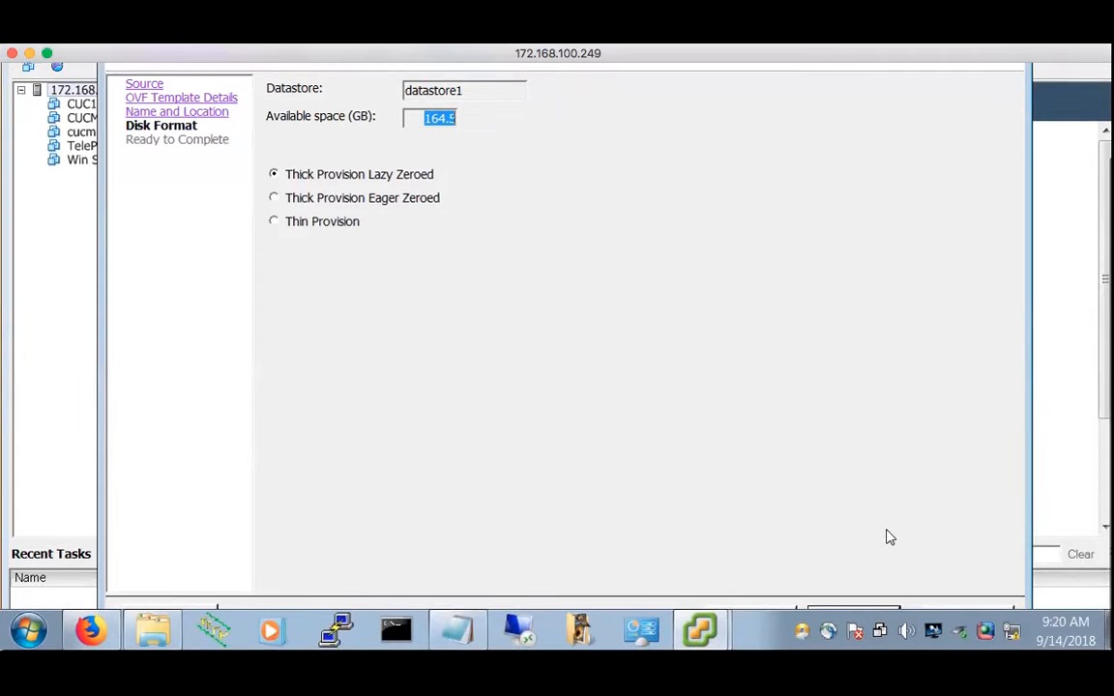
scroll(1026, 353, "up", 3)
scroll(1027, 353, "down", 3)
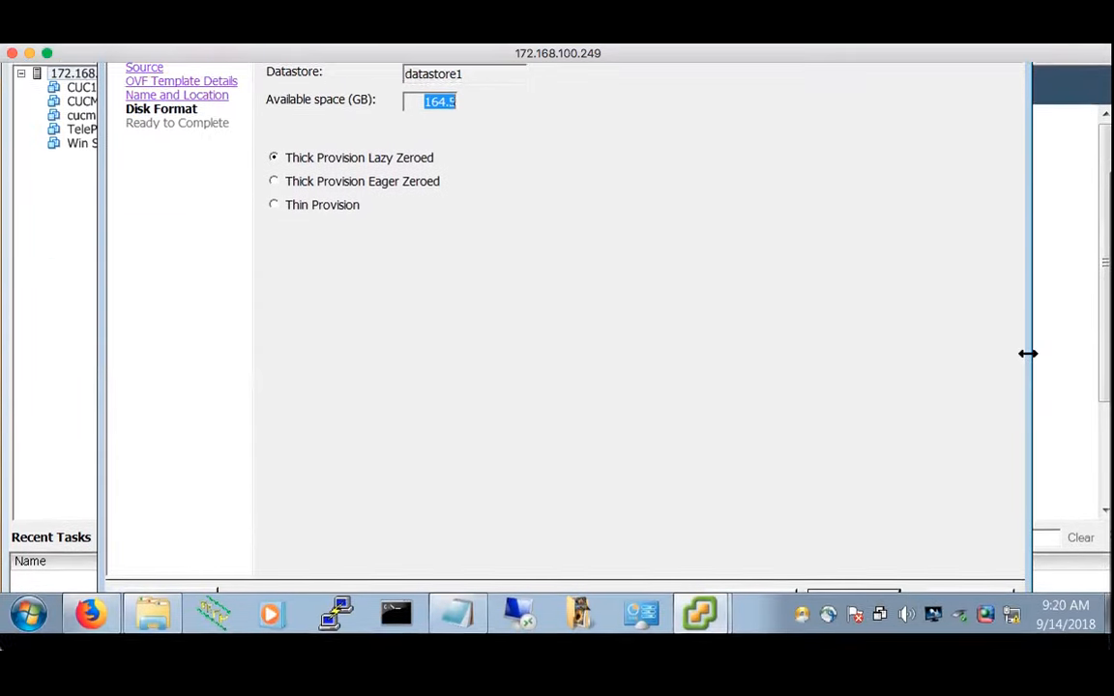
scroll(916, 416, "down", 2)
scroll(671, 346, "down", 2)
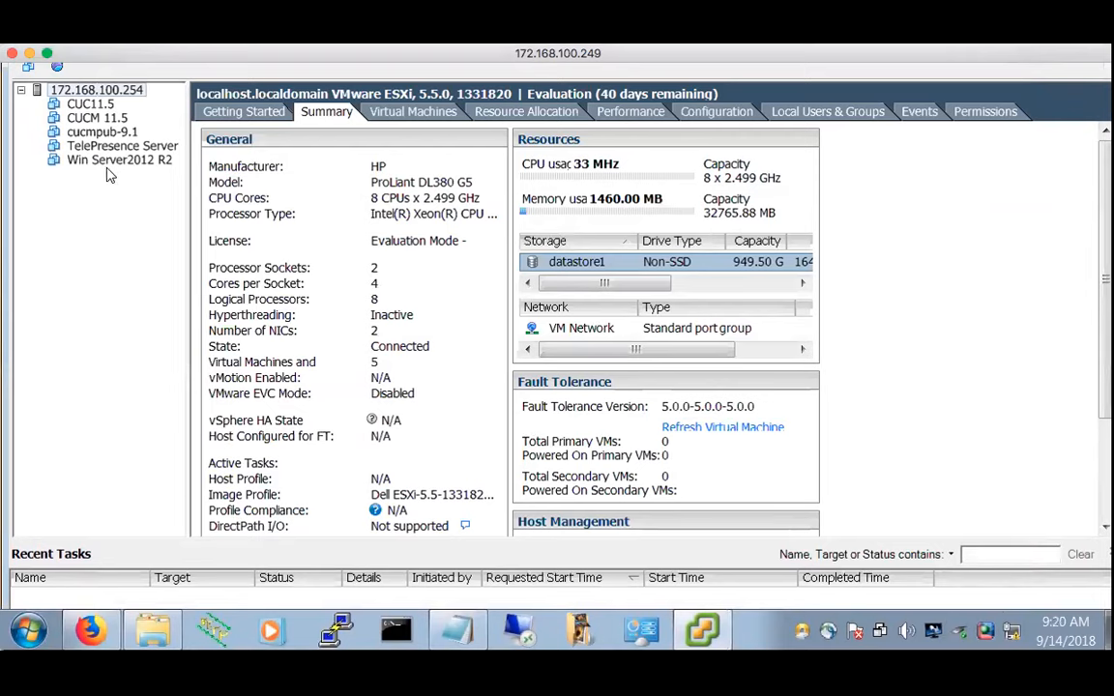
Select TelePresence Server in the inventory and delete it from disk, confirming with Yes
left_click(107, 134)
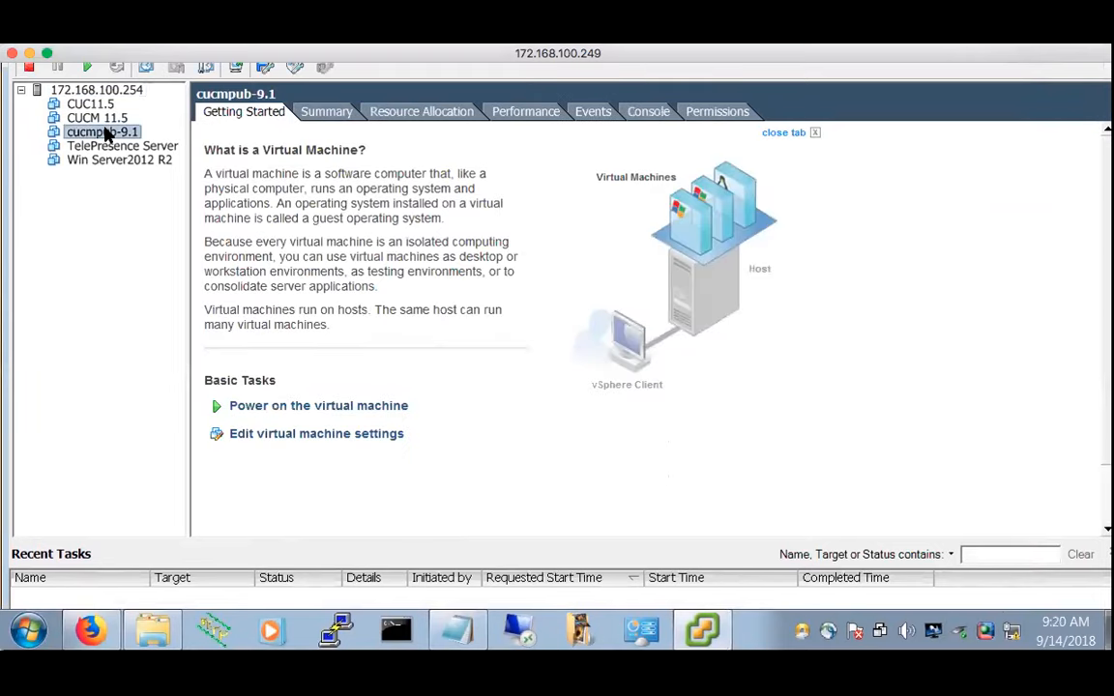
left_click(103, 105)
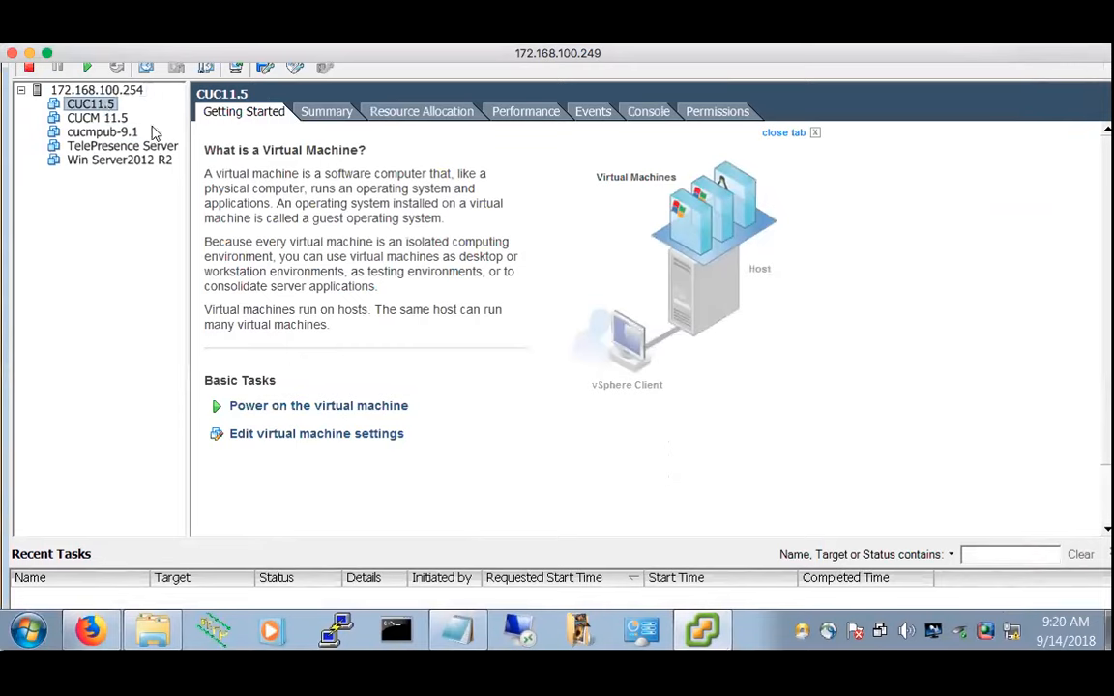
left_click(104, 130)
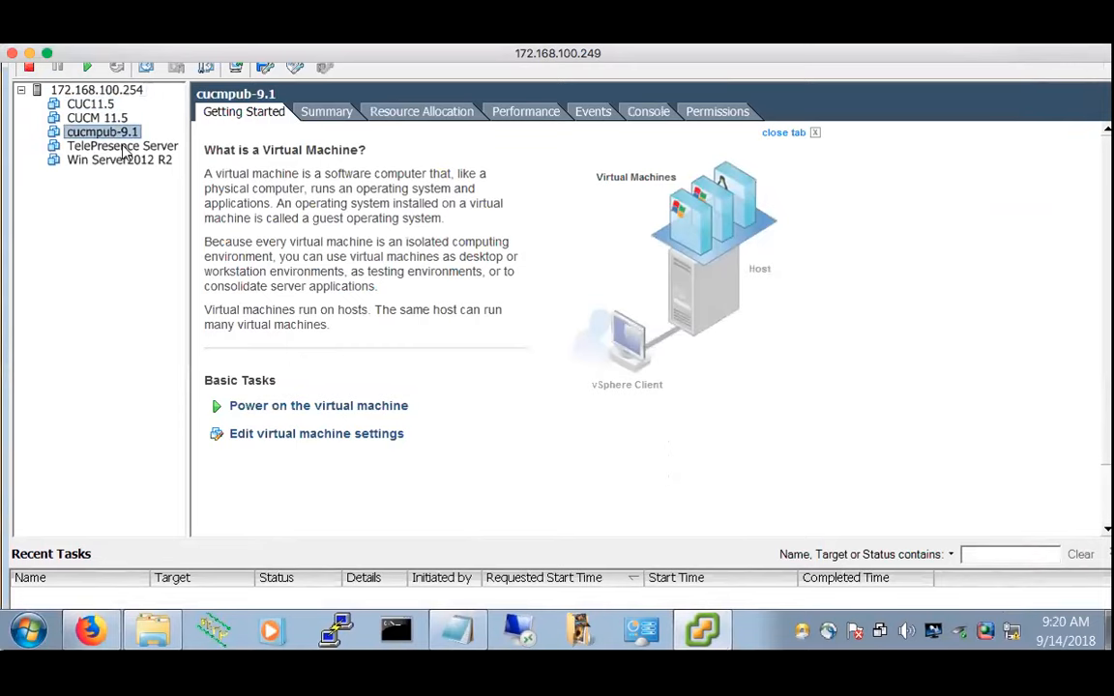
left_click(116, 145)
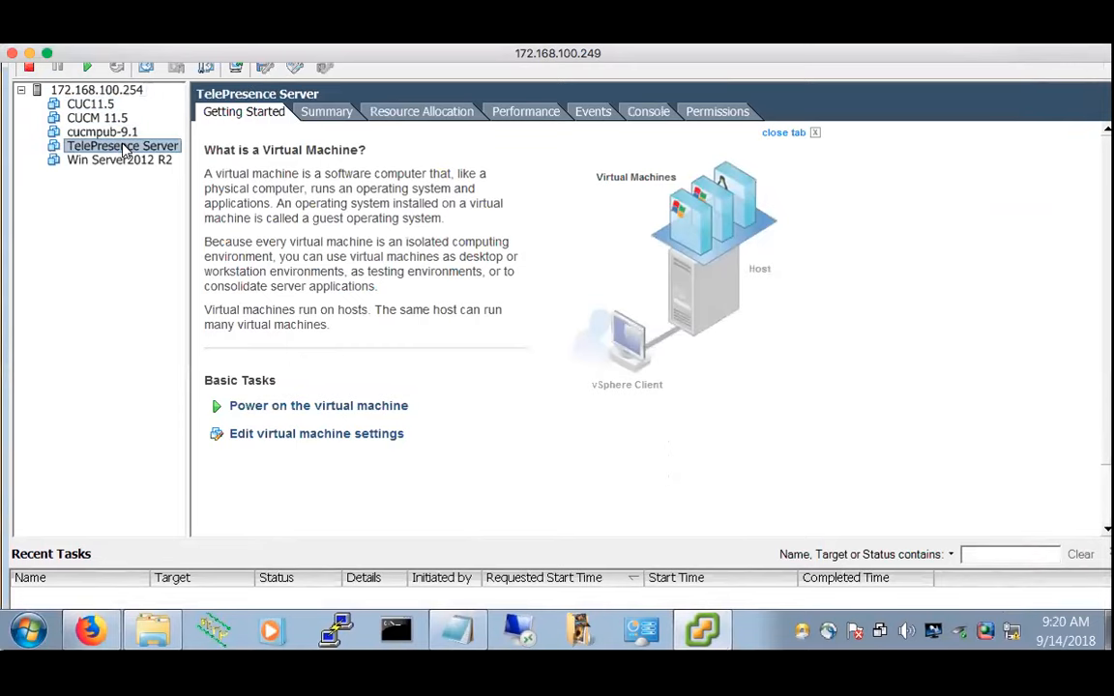
right_click(123, 148)
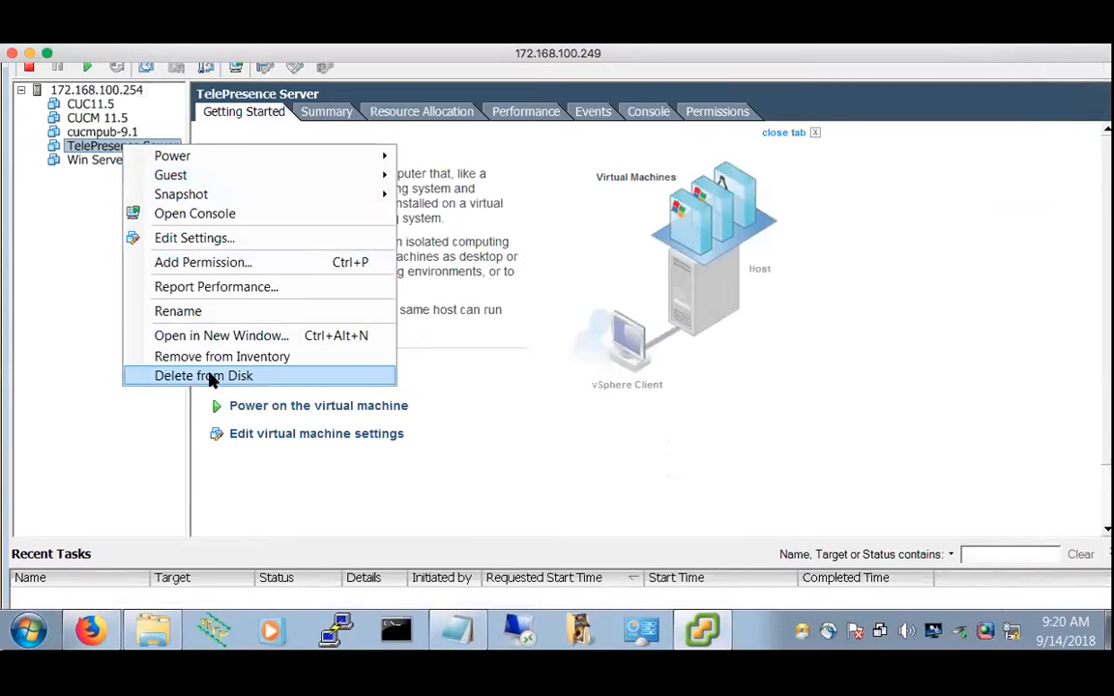
left_click(208, 377)
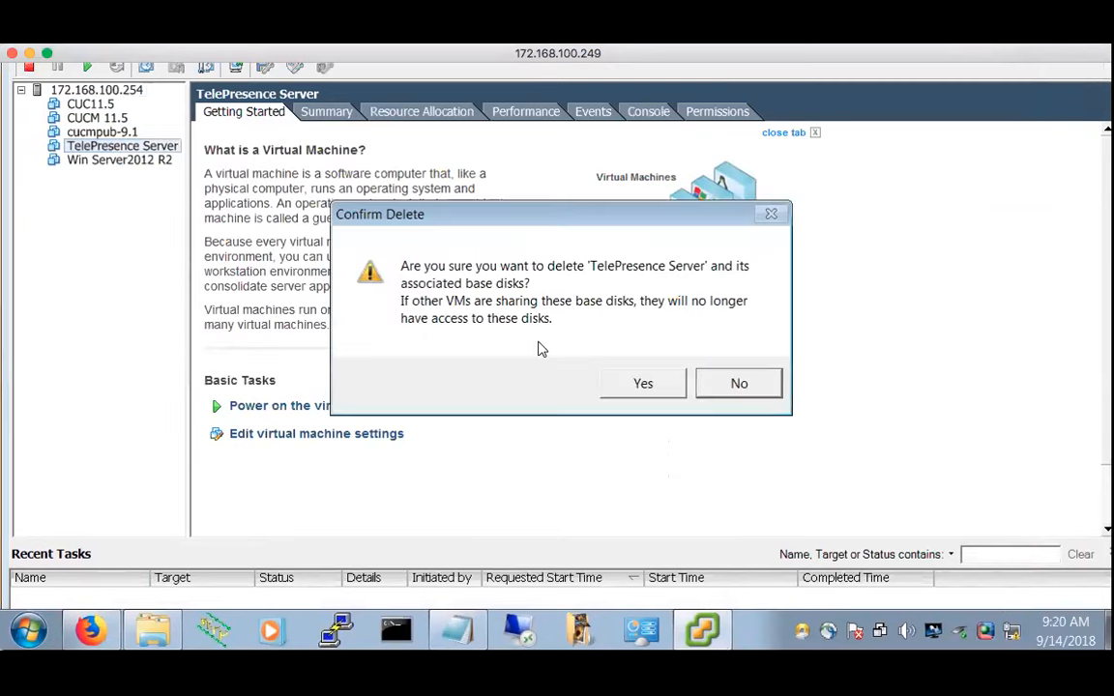
left_click(643, 384)
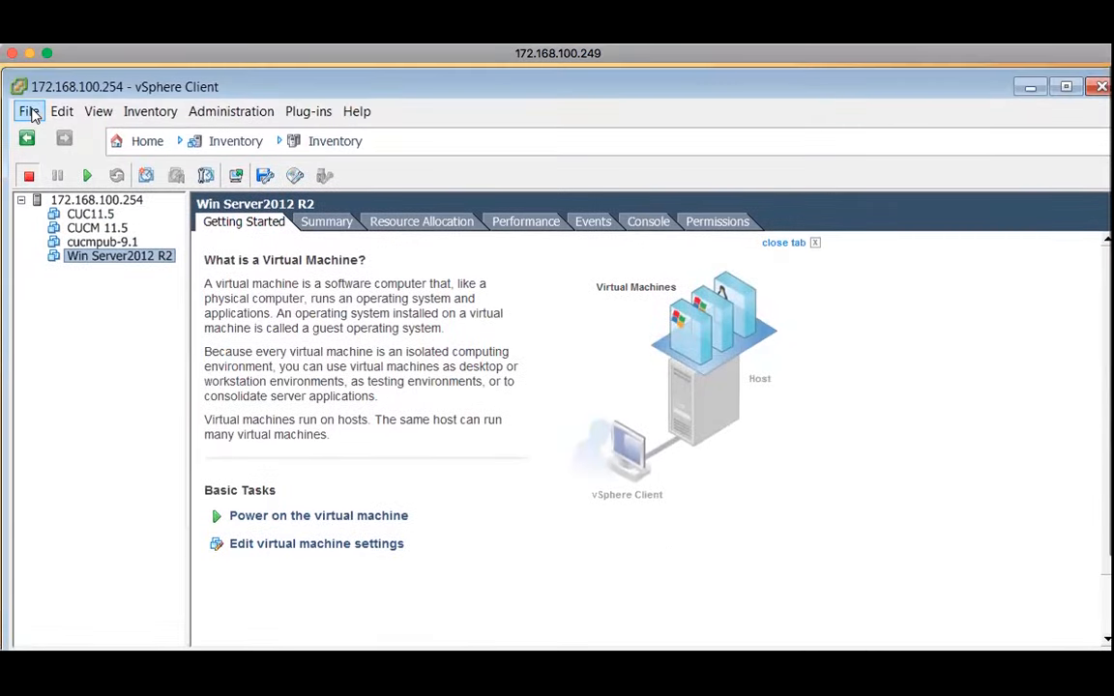
Relaunch Deploy OVF Template and accept the ISE-2.0.0.306-small OVA as source
left_click(29, 111)
left_click(32, 114)
left_click(27, 111)
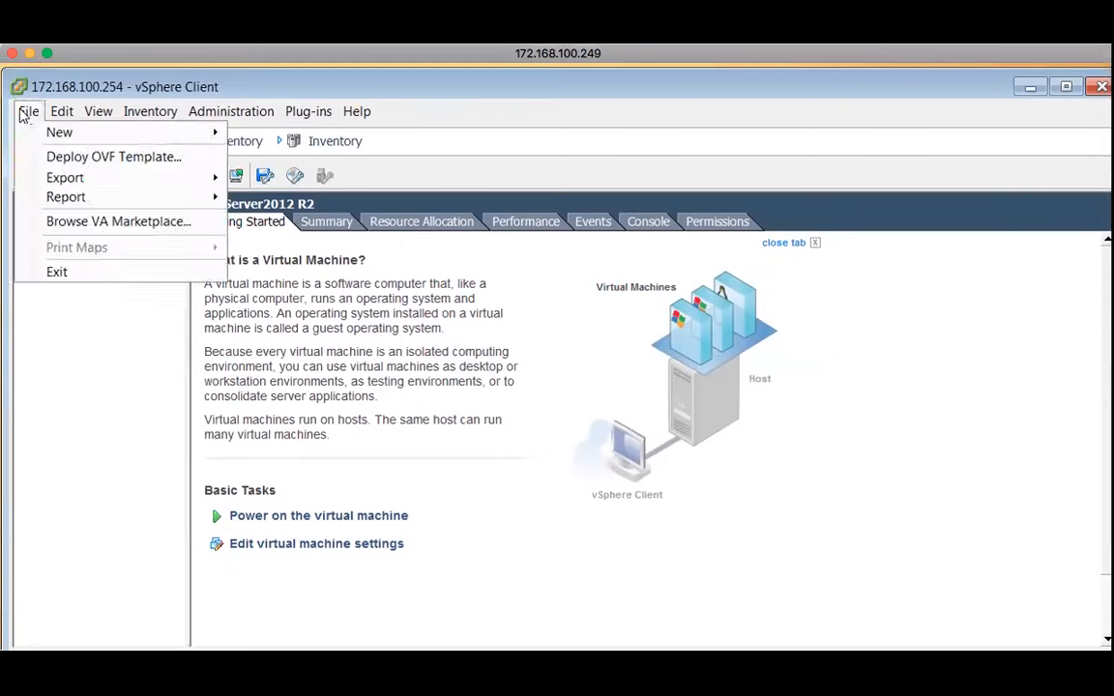
left_click(104, 164)
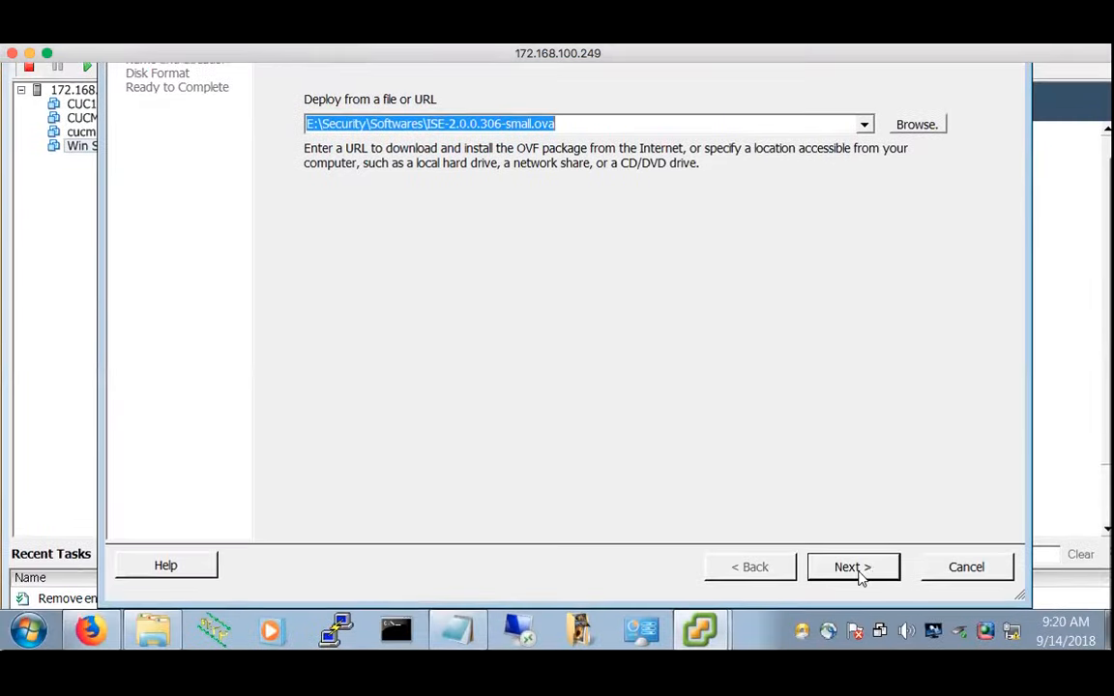
left_click(853, 567)
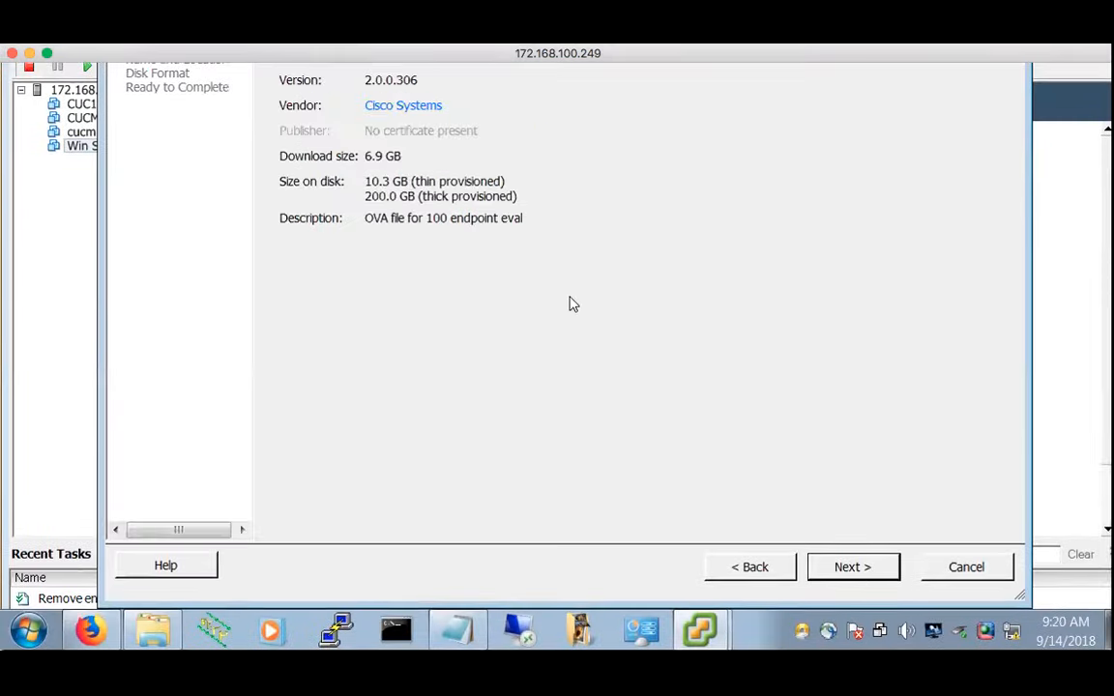
Name the VM ISE1, keep Thick Provision Lazy Zeroed disks, and finish the deployment
left_click(853, 568)
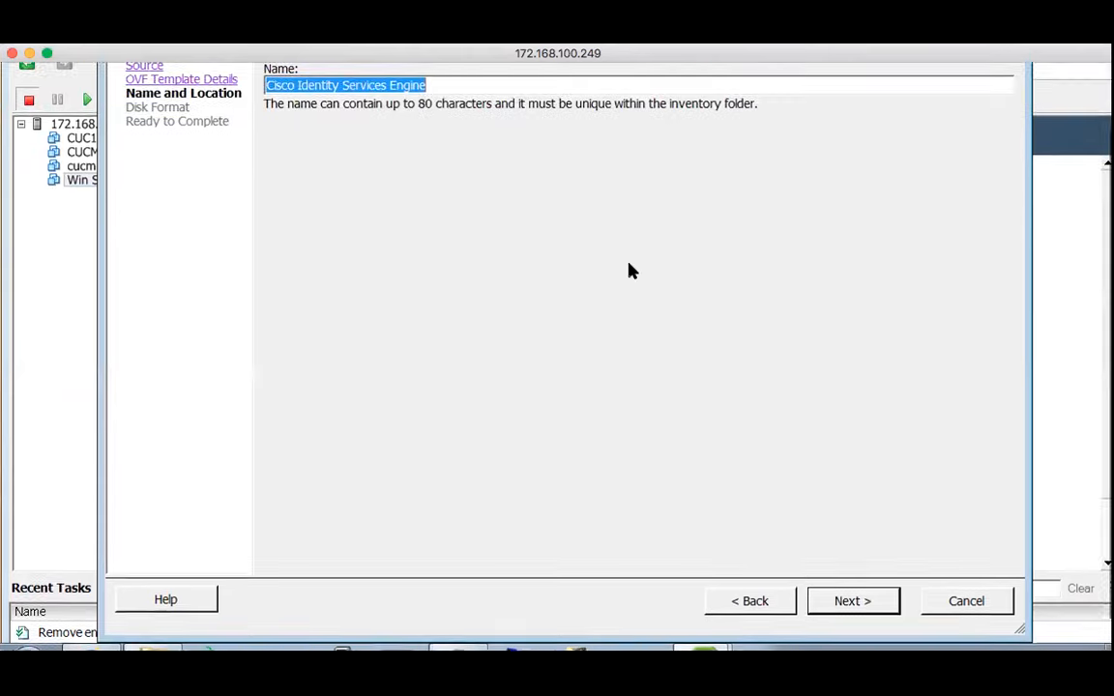
type("I")
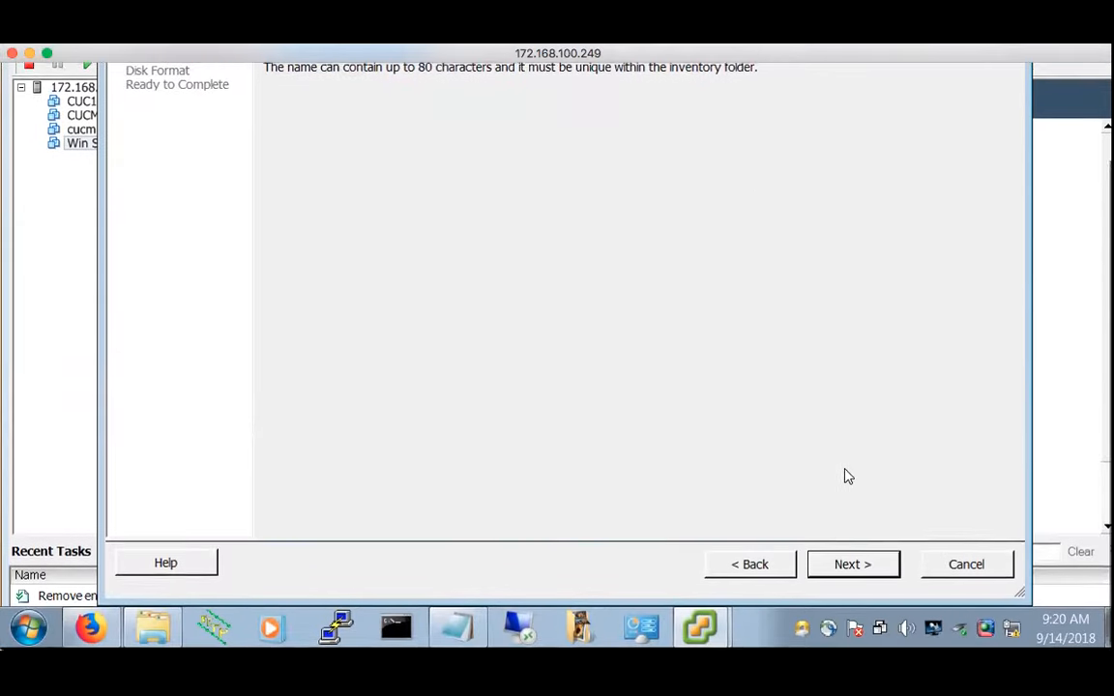
left_click(849, 567)
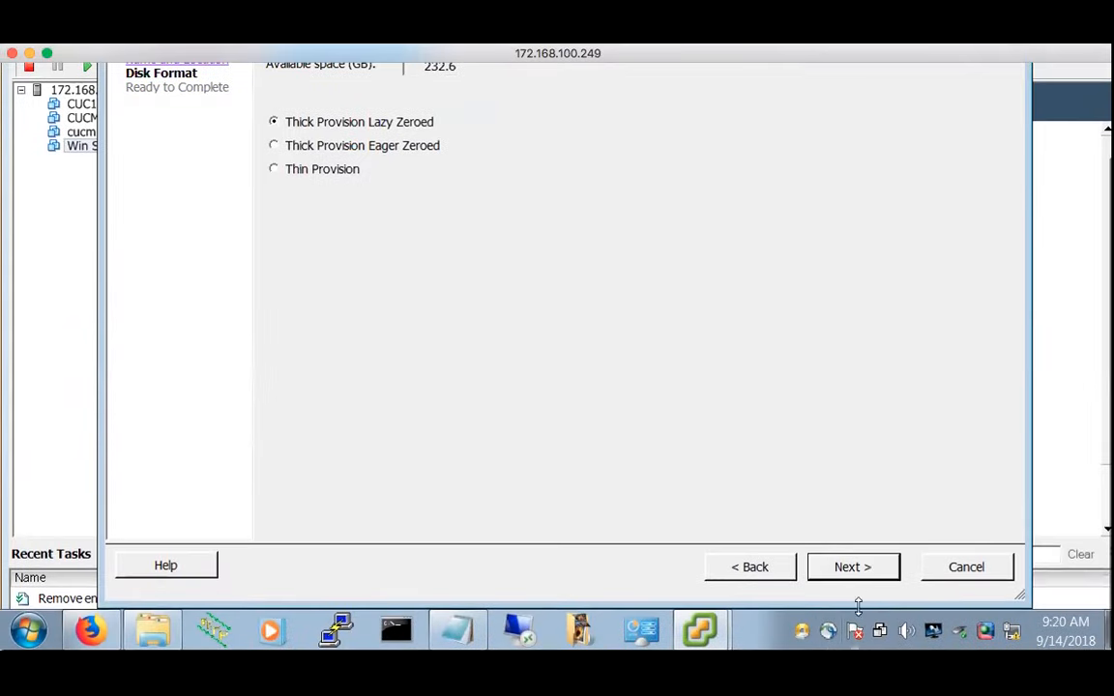
left_click(855, 568)
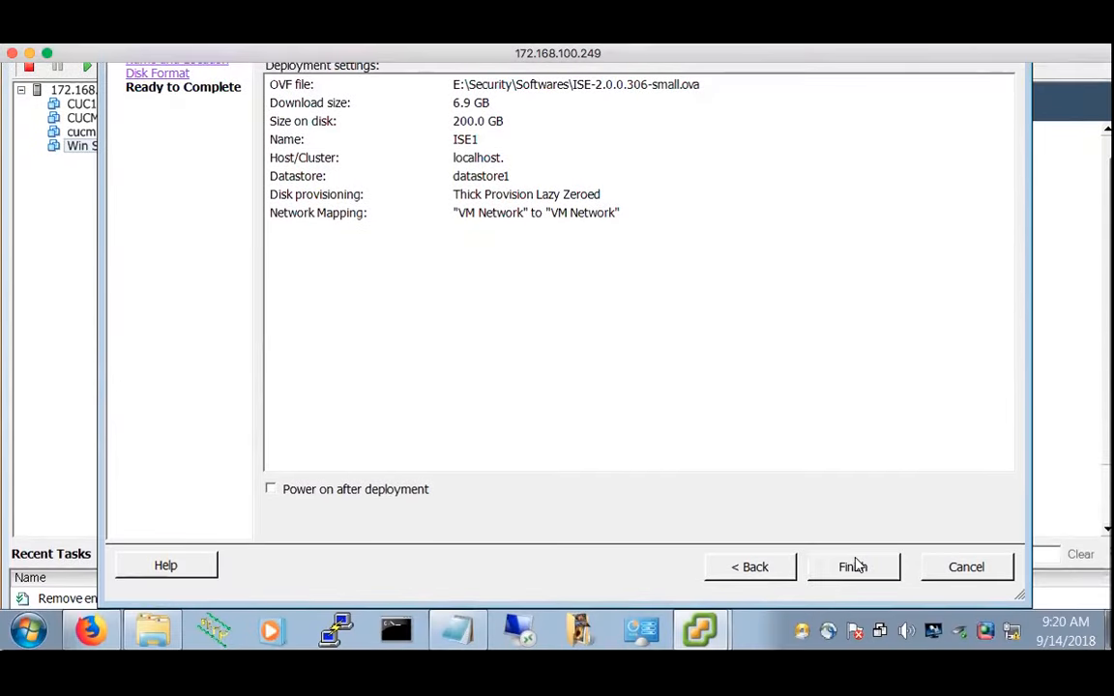
left_click(857, 566)
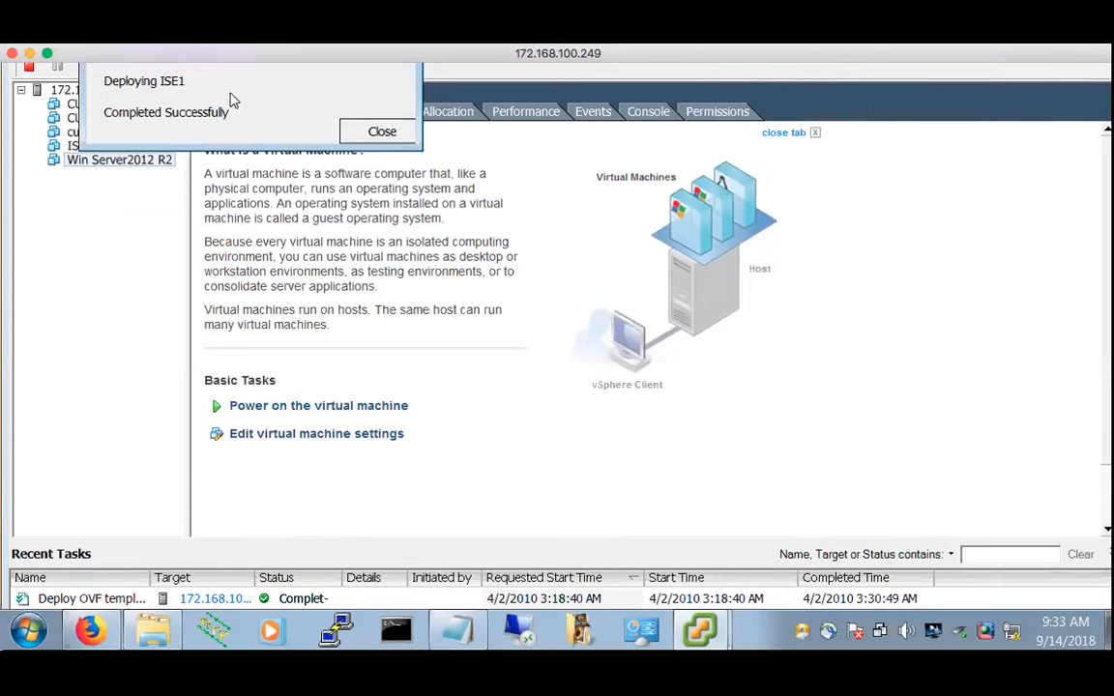
Dismiss the deployment success message and select ISE1 in the inventory
left_click(383, 135)
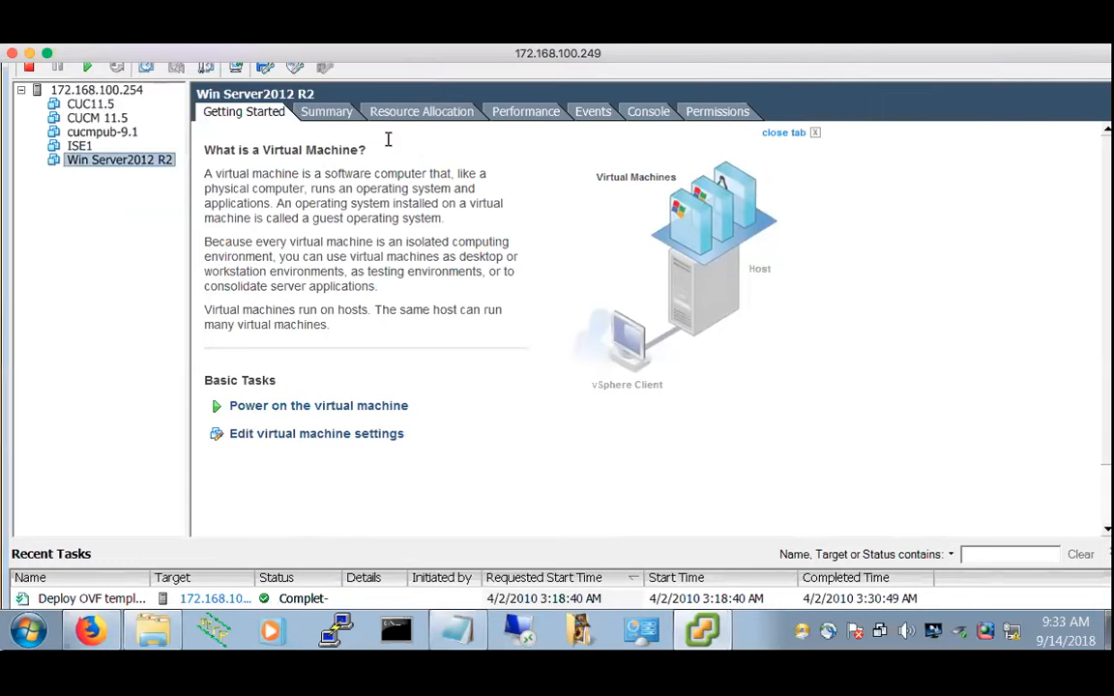
left_click(79, 147)
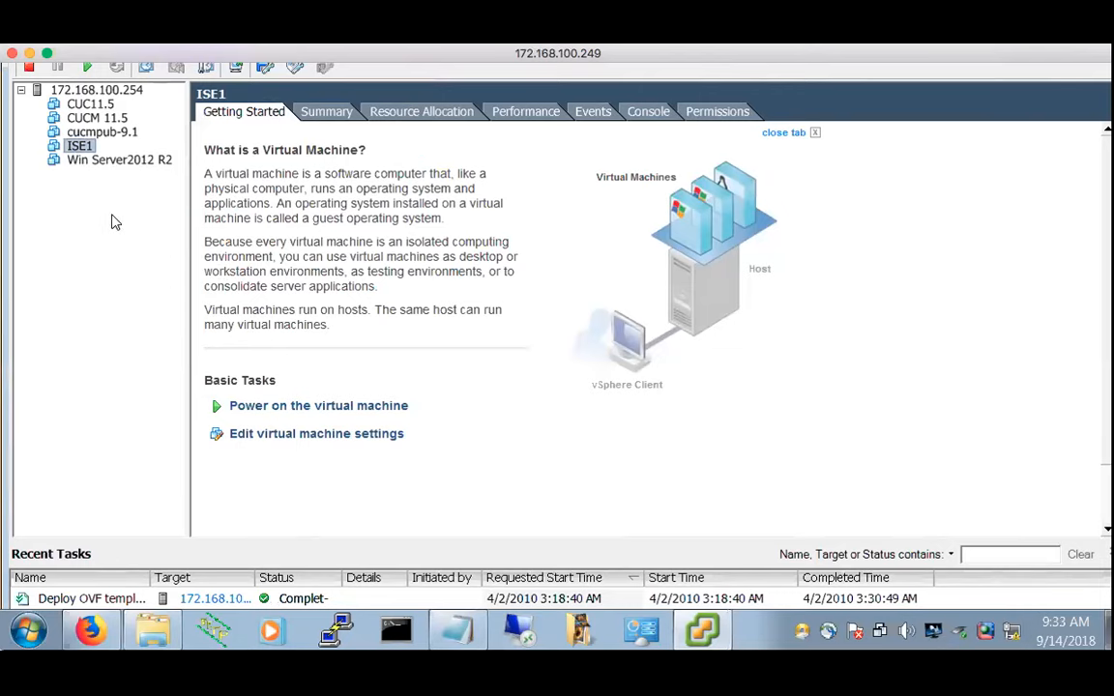
scroll(113, 218, "up", 2)
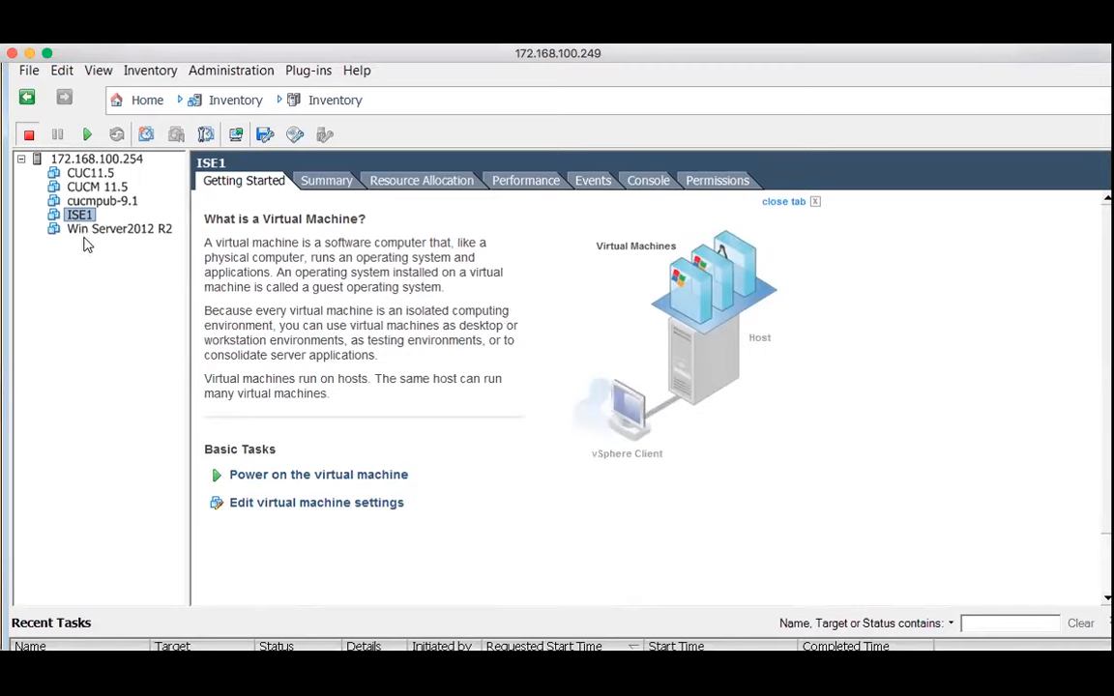
Review ISE1's Network adapter 1 and CD/DVD drive 1 settings and apply them with OK
left_click(306, 502)
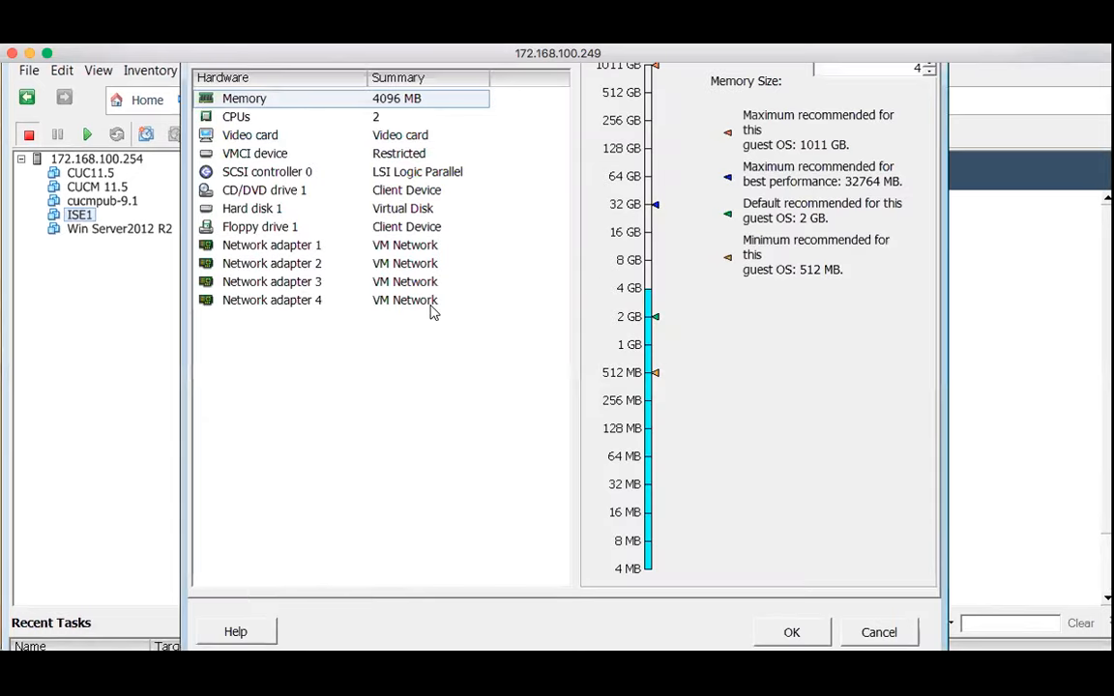
scroll(432, 311, "up", 2)
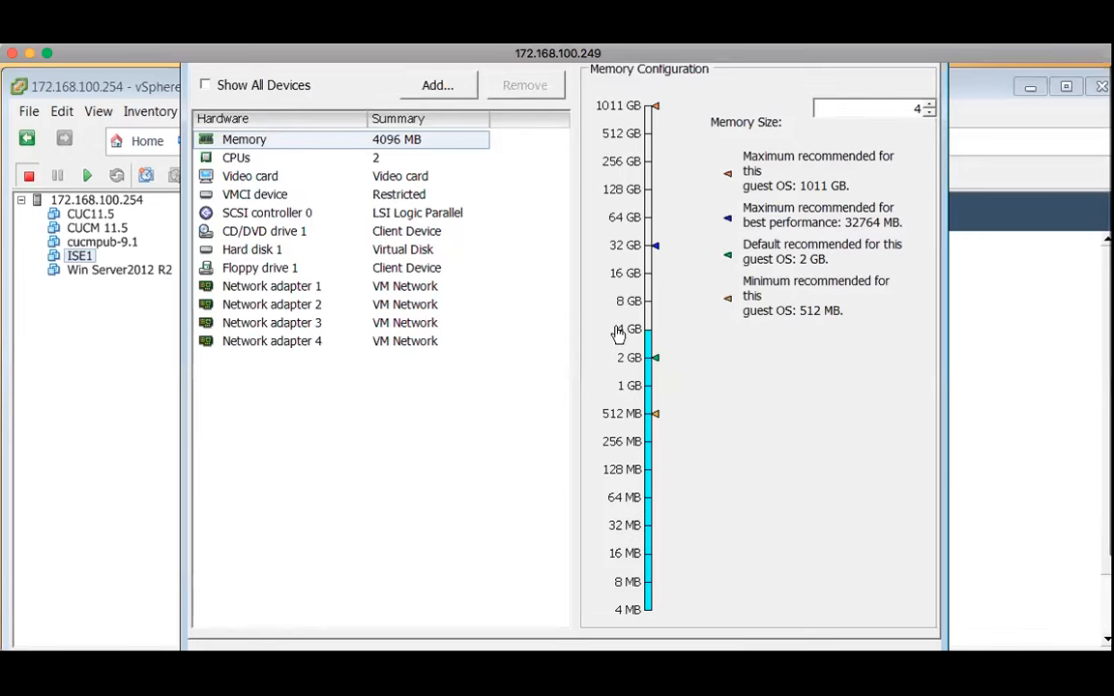
left_click(283, 290)
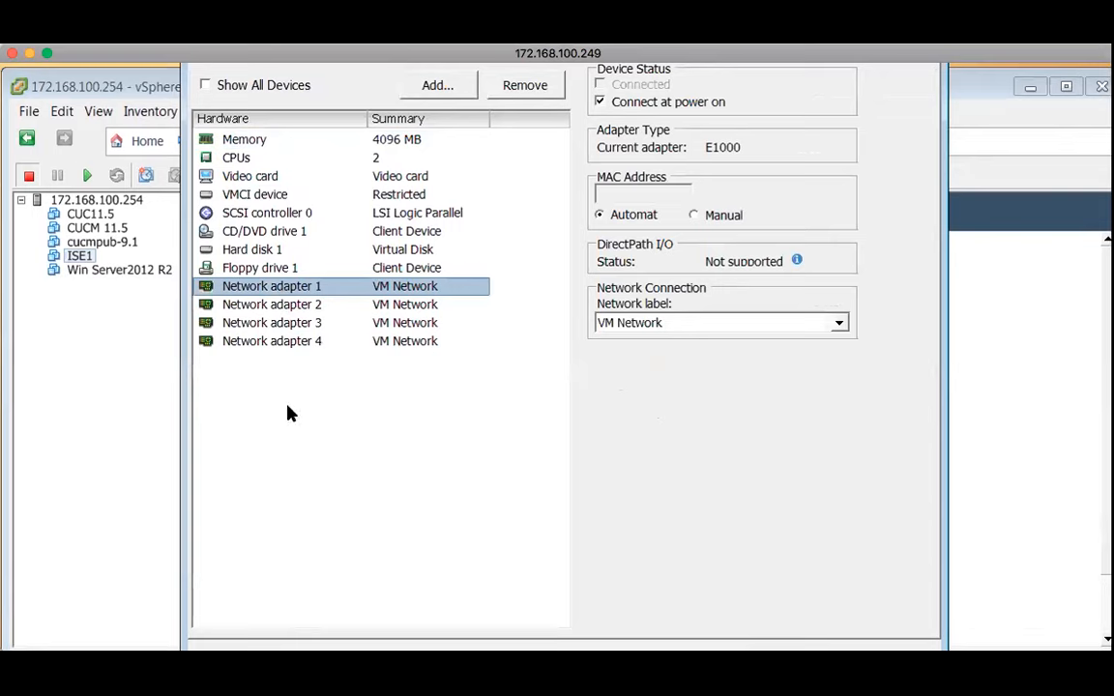
left_click(295, 231)
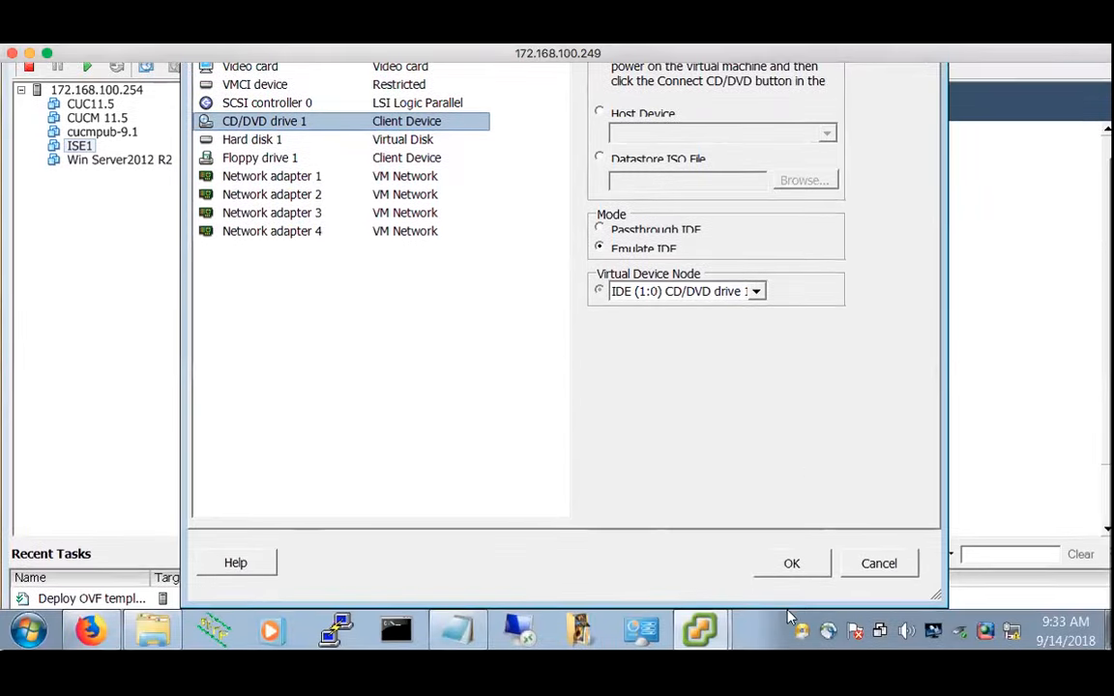
left_click(793, 563)
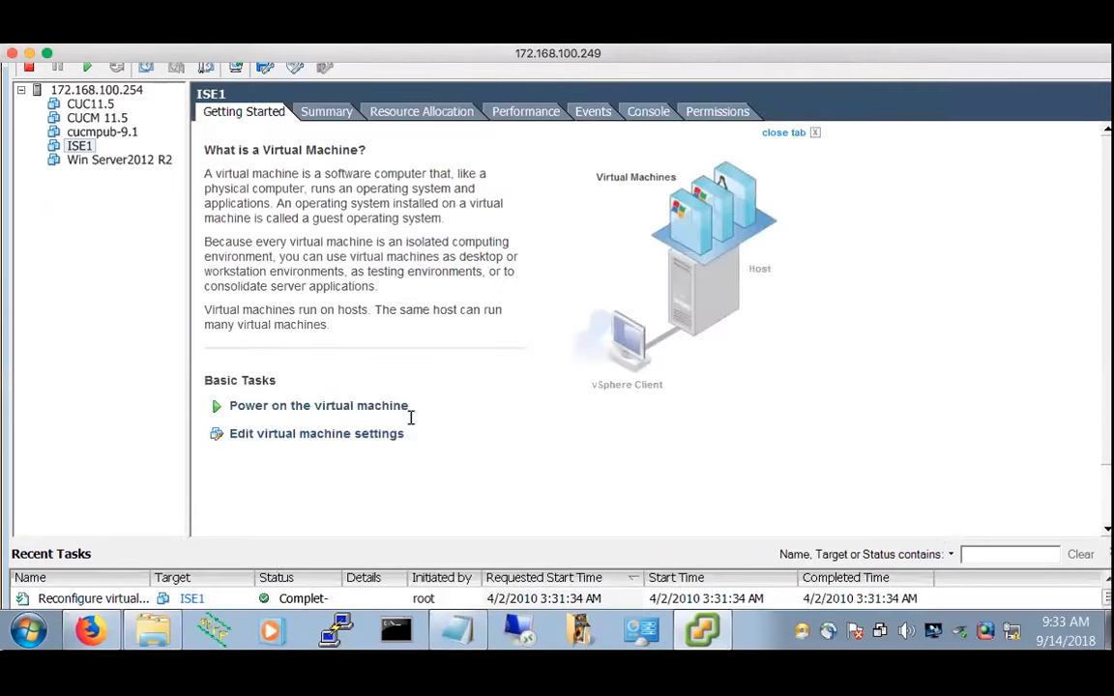
Power on ISE1 and watch its console until the filesystem check fails at a maintenance prompt
left_click(302, 407)
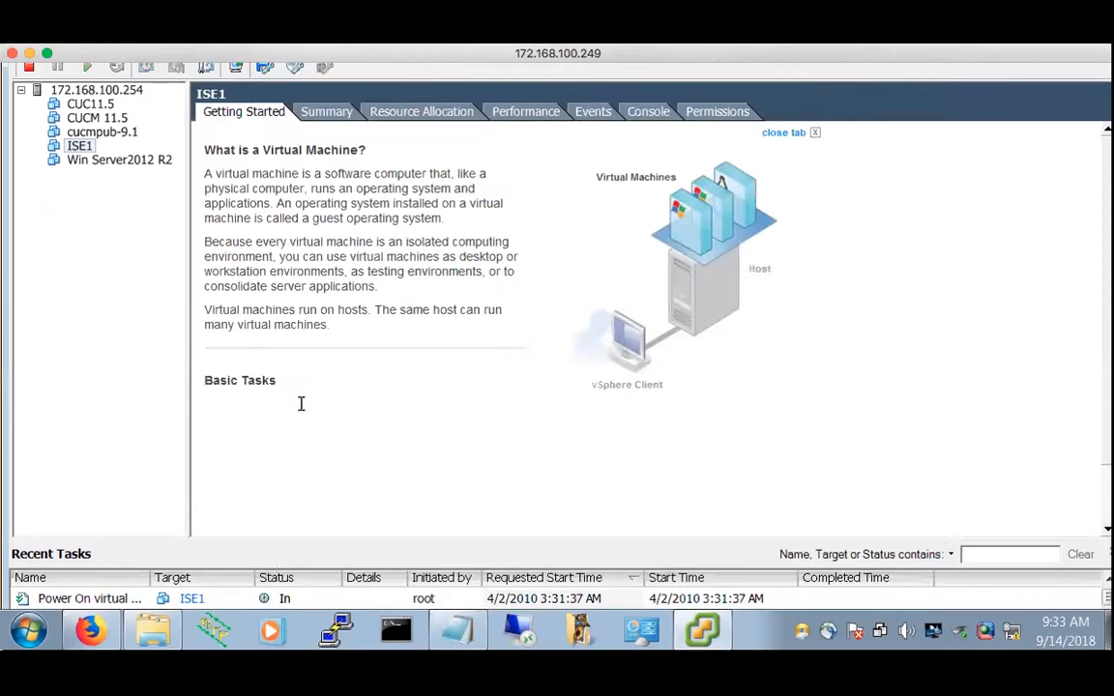
left_click(640, 115)
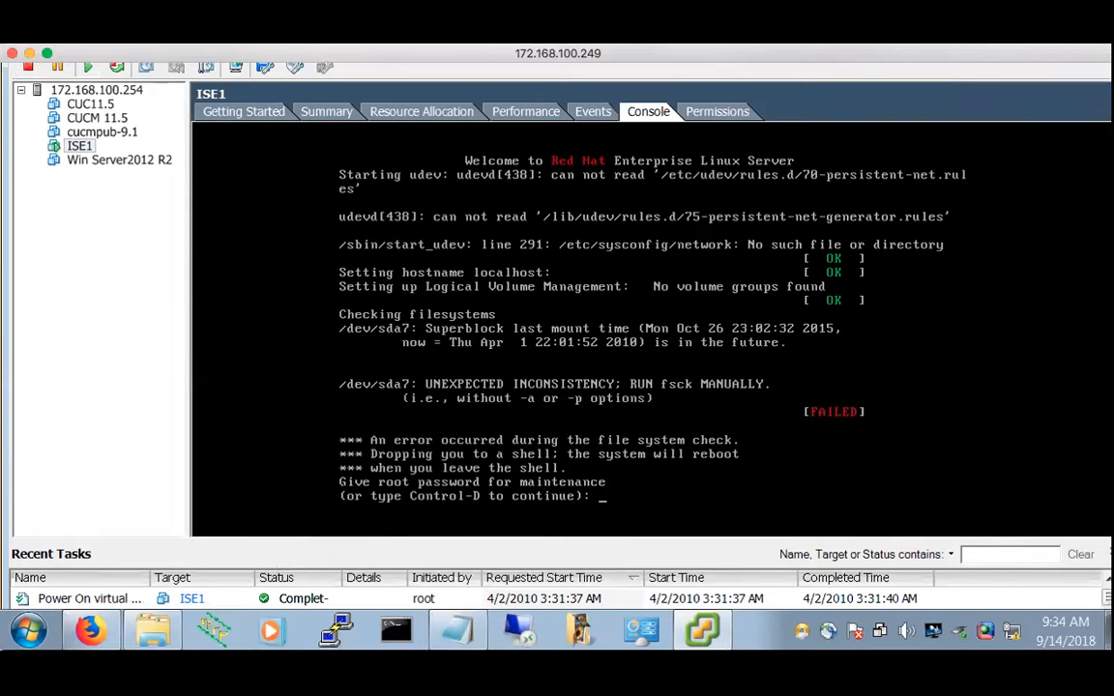
Skip ISE1's maintenance shell with Ctrl+D so the VM reboots
key("ctrl+d")
Dismiss the shutdown advice, then power off ISE1 from its right-click Power menu and confirm
left_click(221, 108)
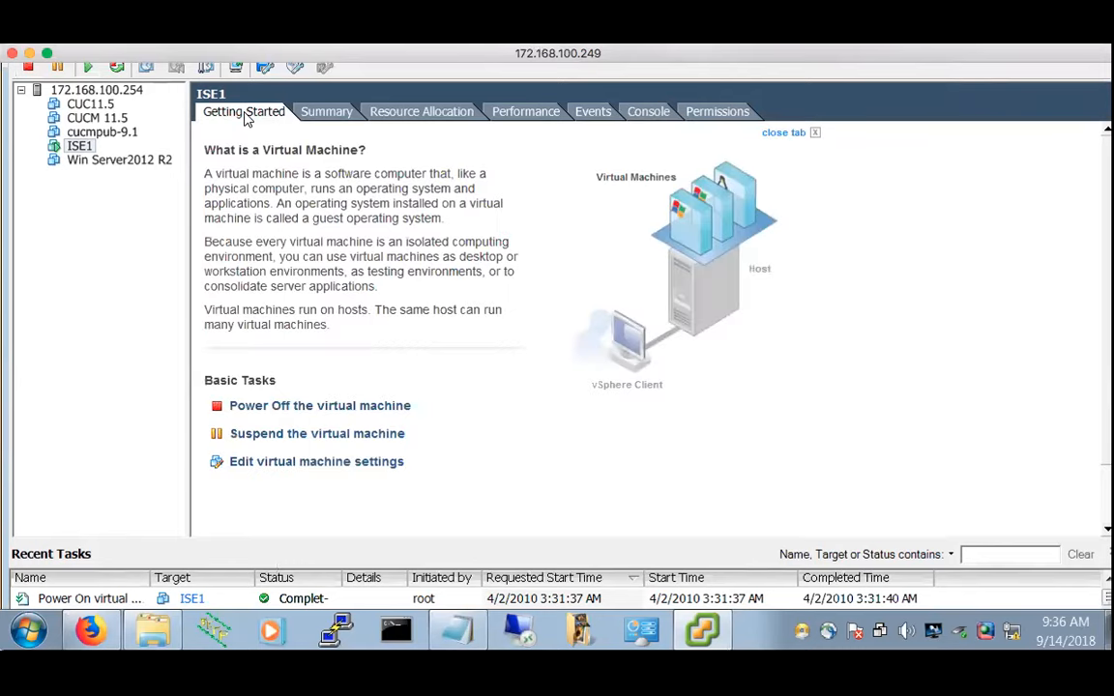
left_click(279, 406)
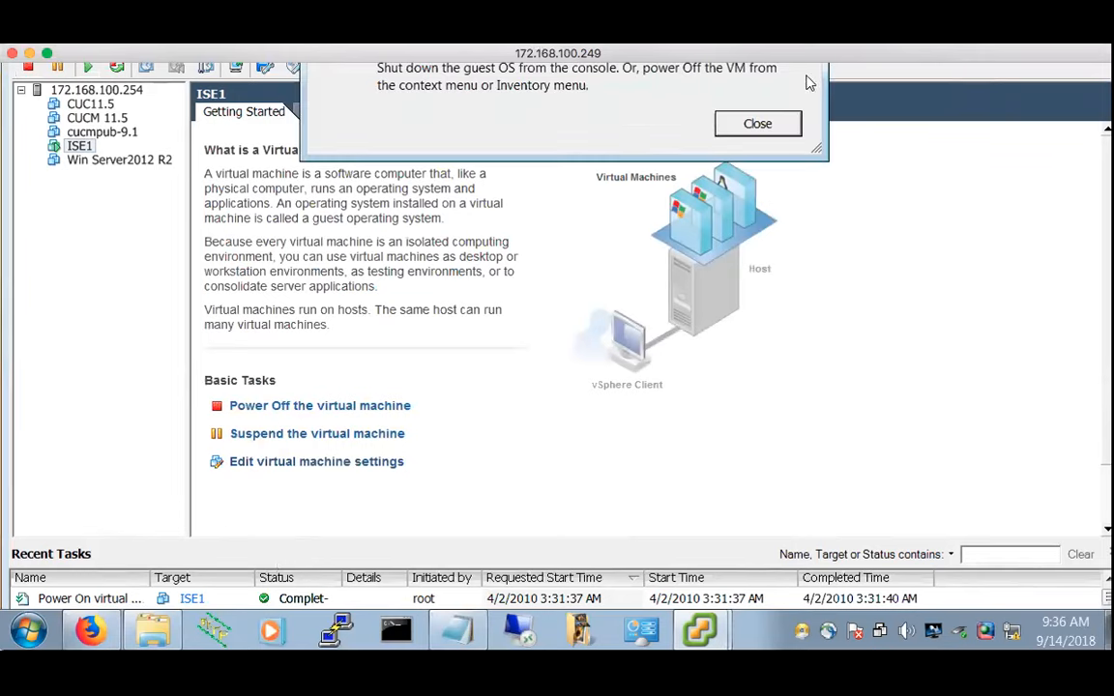
left_click(752, 134)
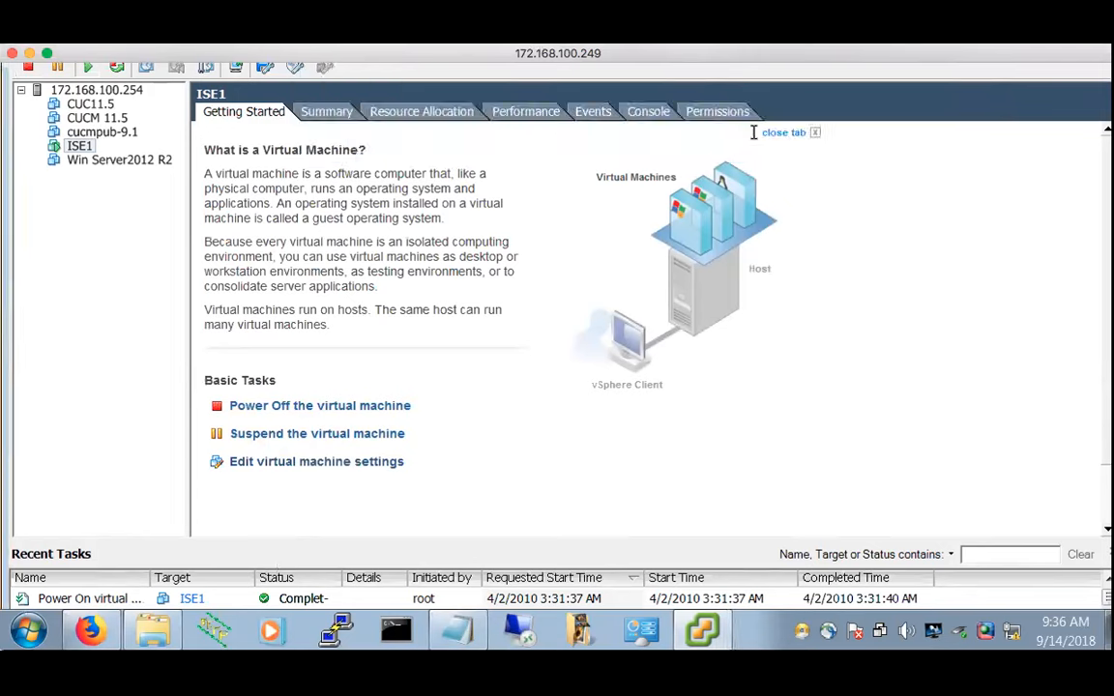
right_click(87, 147)
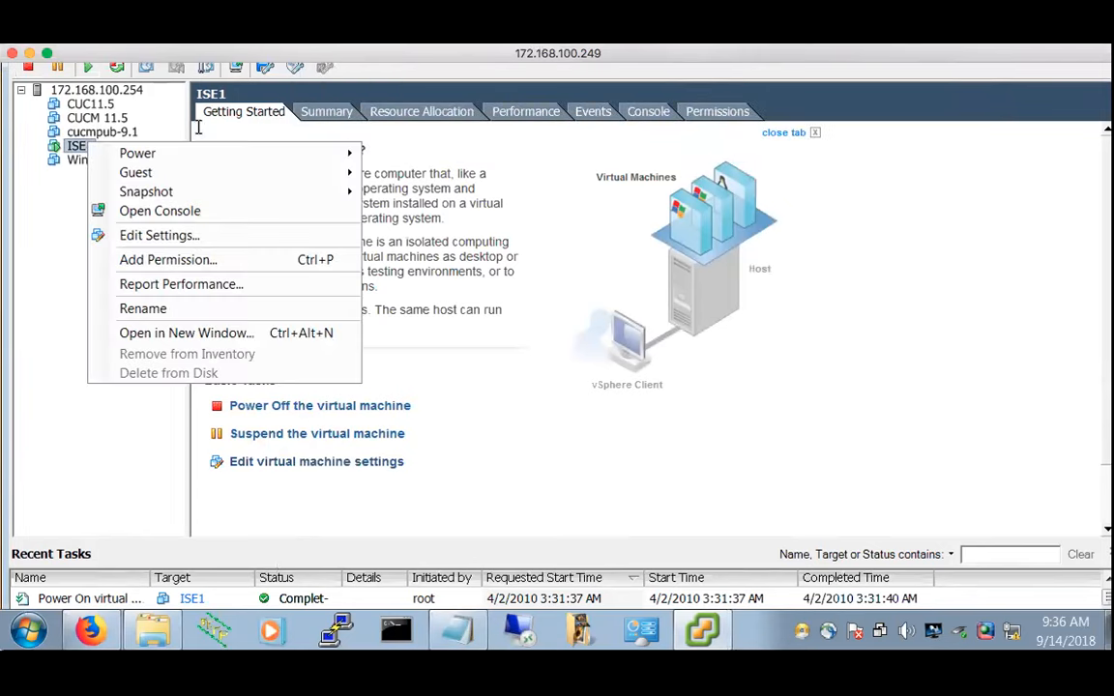
mouse_move(178, 153)
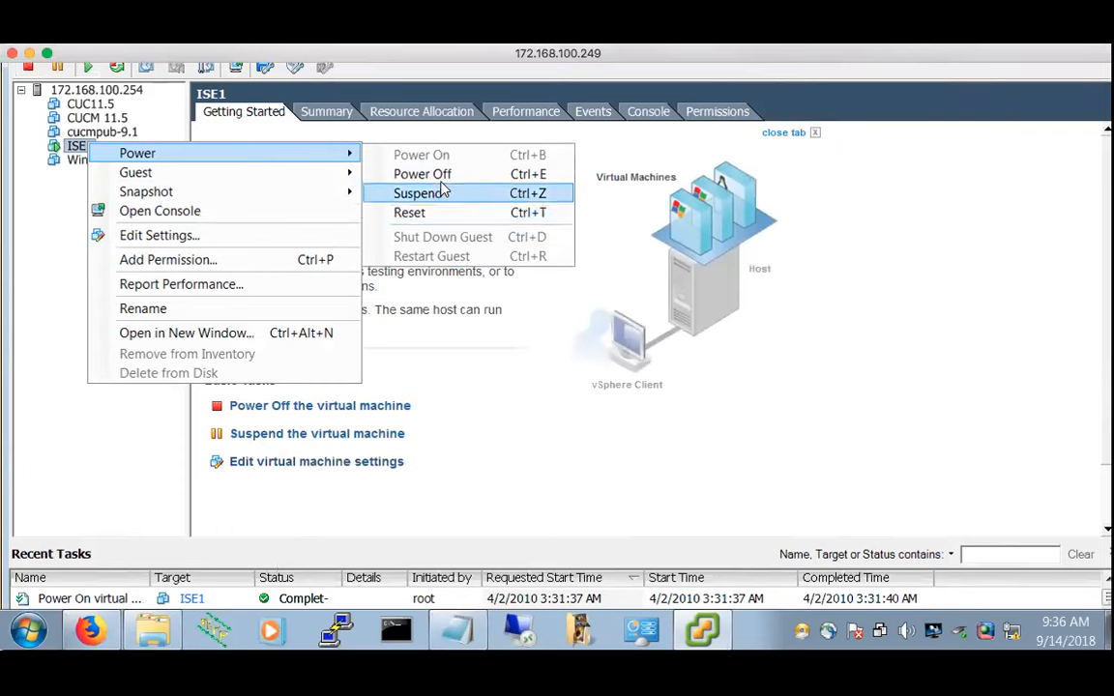
left_click(440, 176)
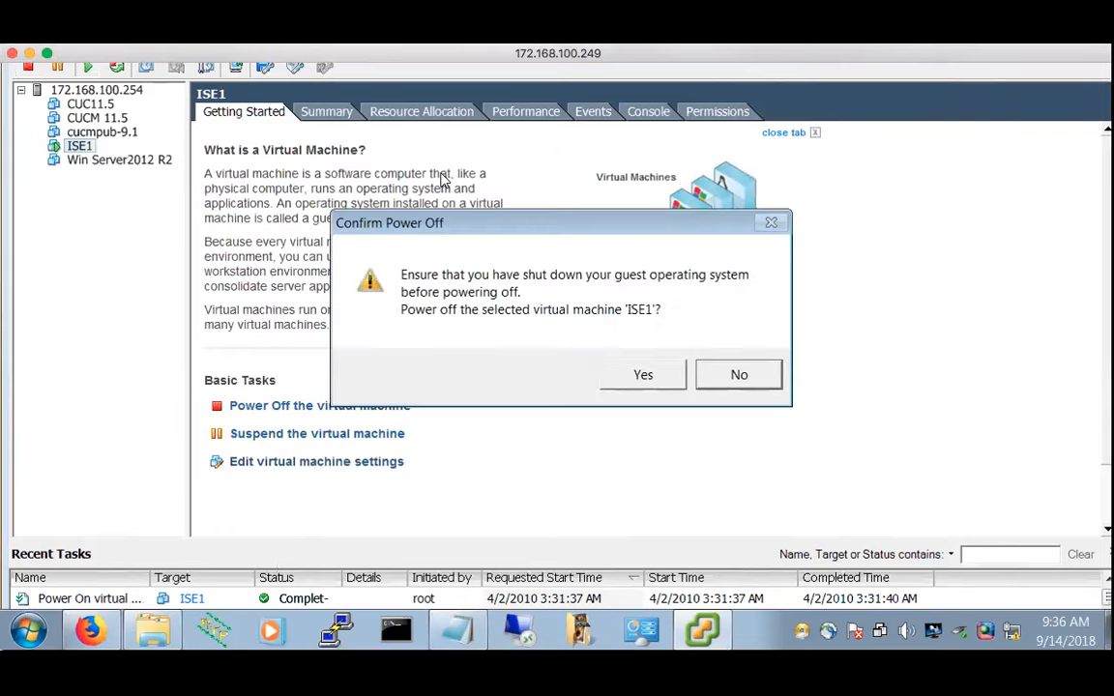
left_click(643, 375)
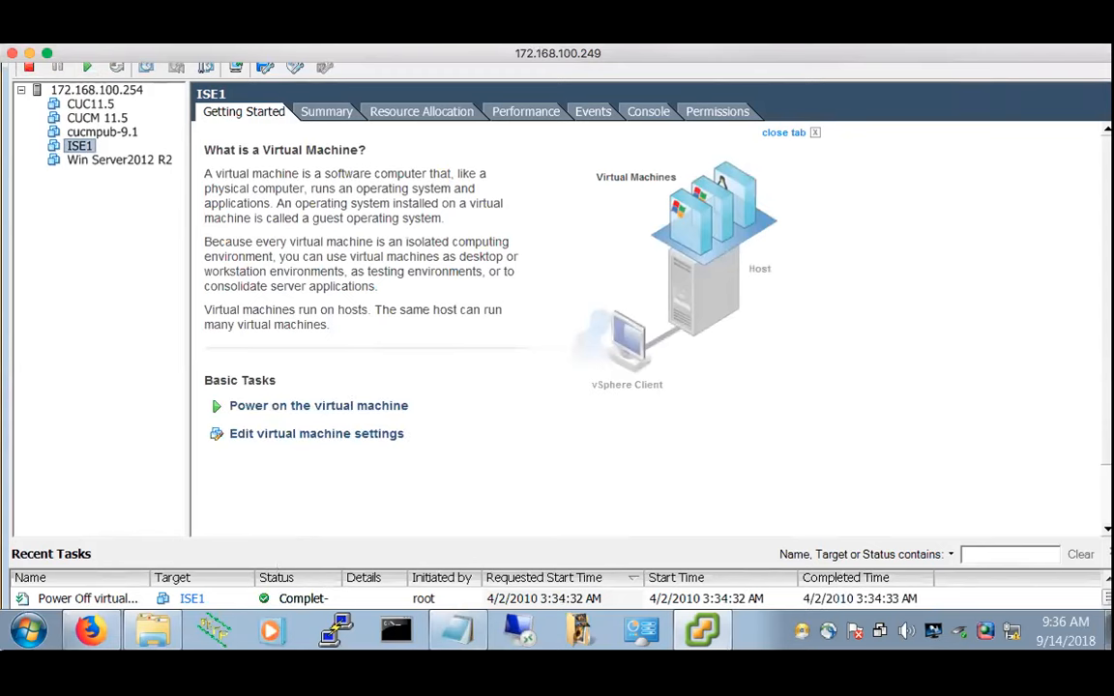
Power ISE1 back on, submit a root password attempt in its console, then reboot with Ctrl+D
left_click(314, 405)
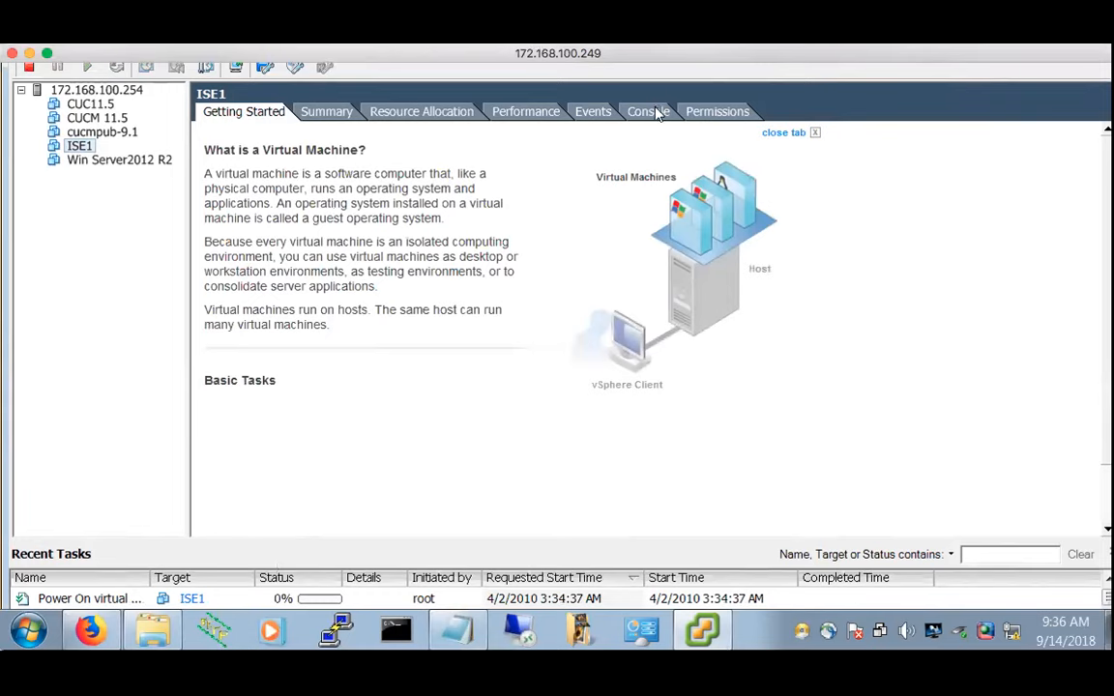
left_click(654, 112)
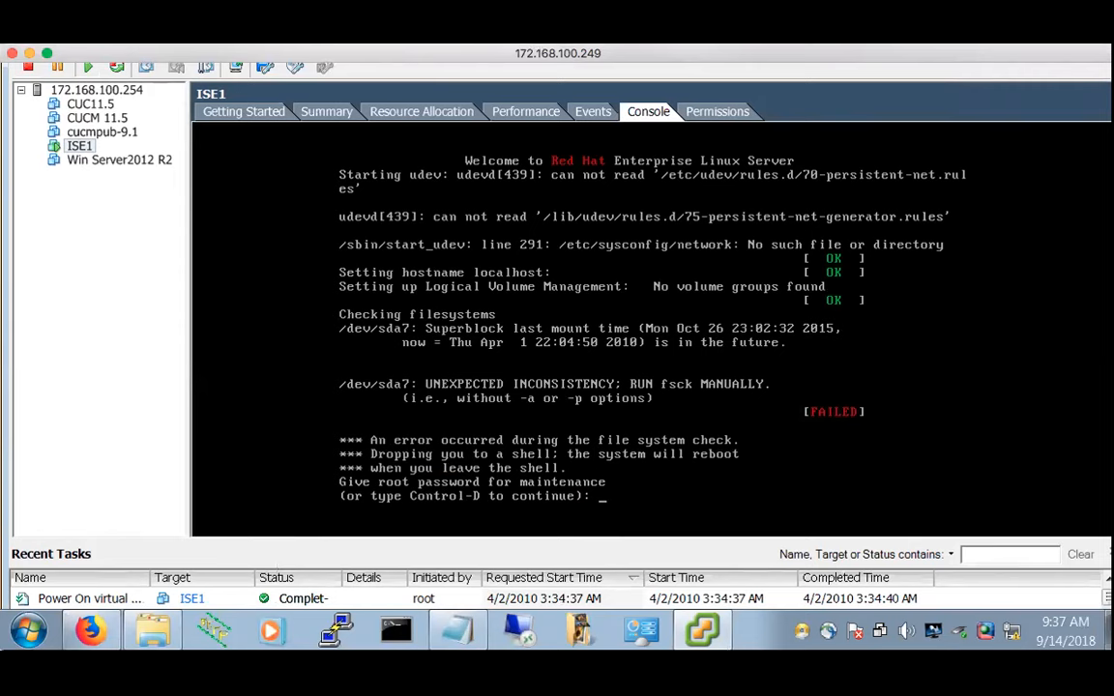
key("Return")
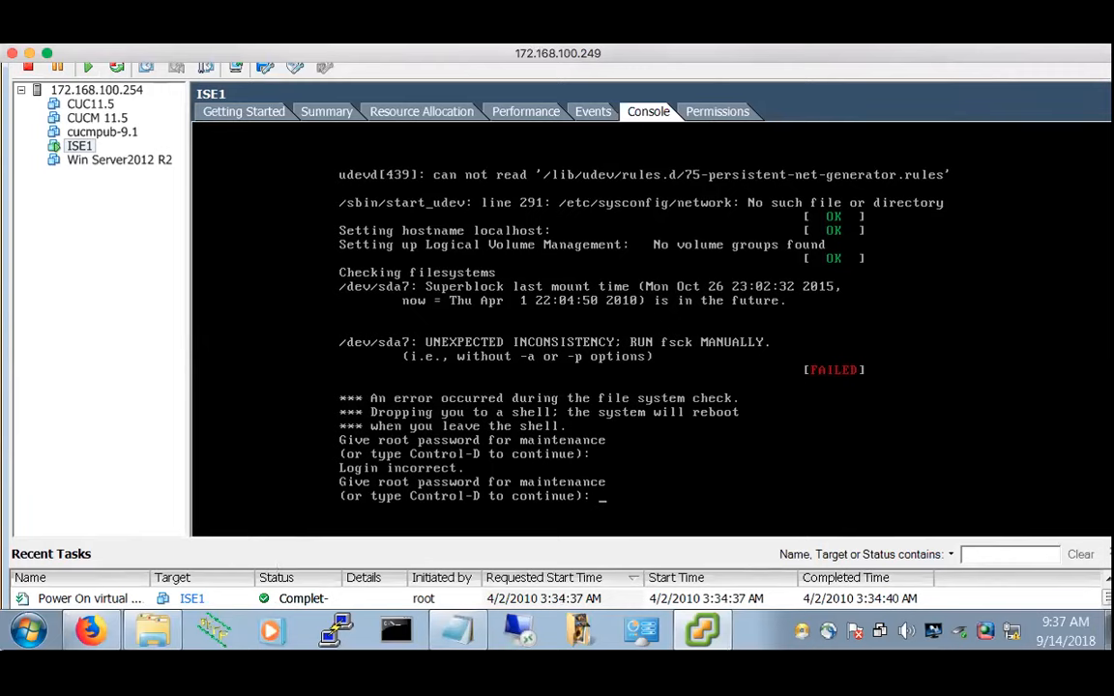
key("ctrl+d")
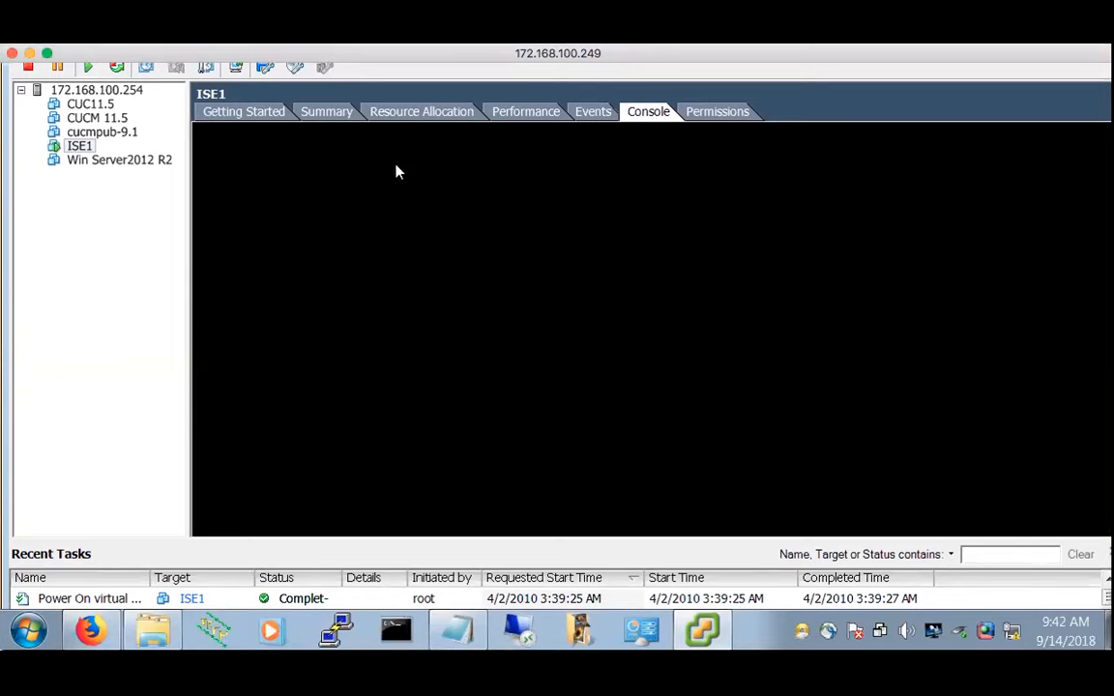
Power off ISE1 from its right-click Power menu and confirm
right_click(87, 151)
mouse_move(212, 158)
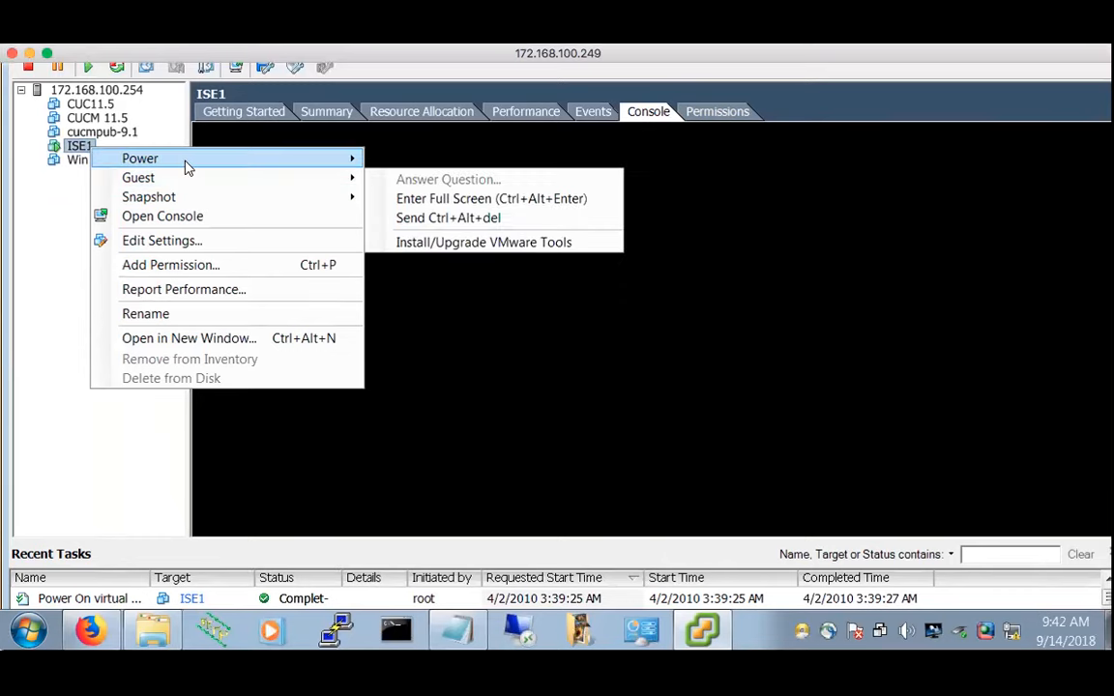
left_click(443, 179)
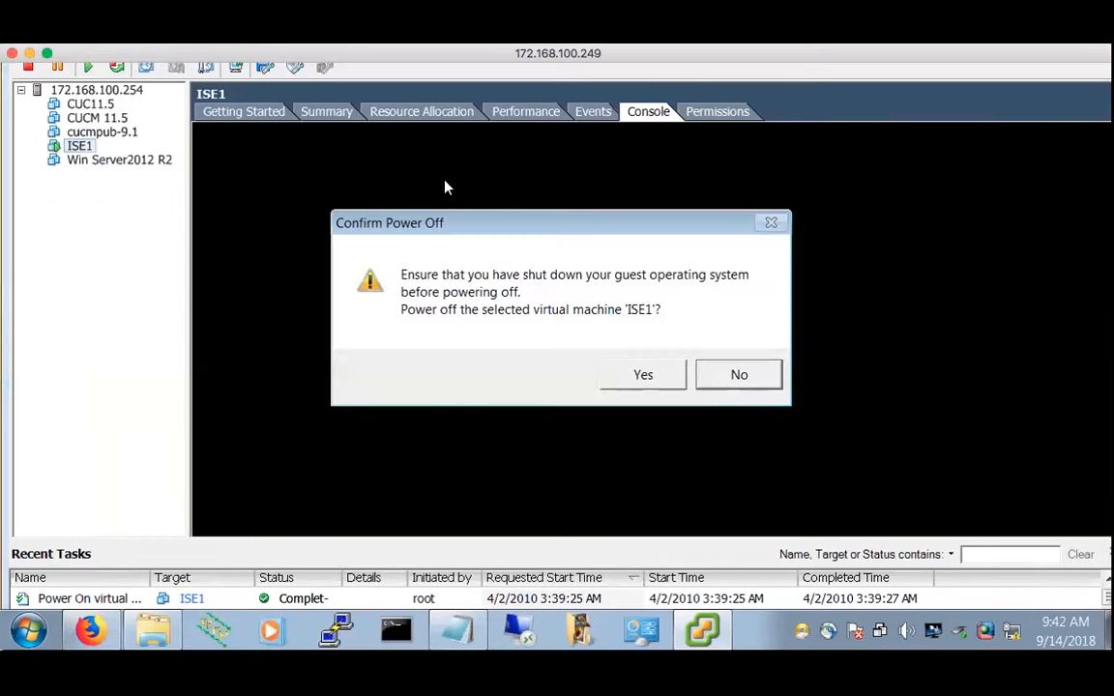
left_click(641, 373)
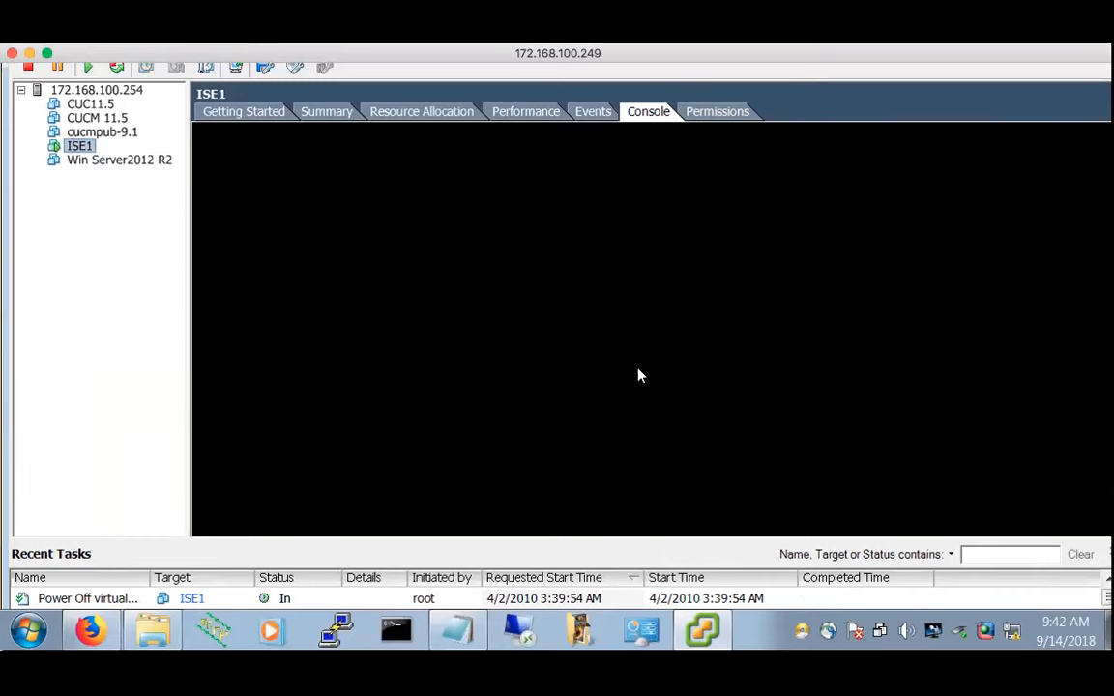
In ISE1's settings, switch the CD/DVD drive to a datastore ISO image
left_click(237, 113)
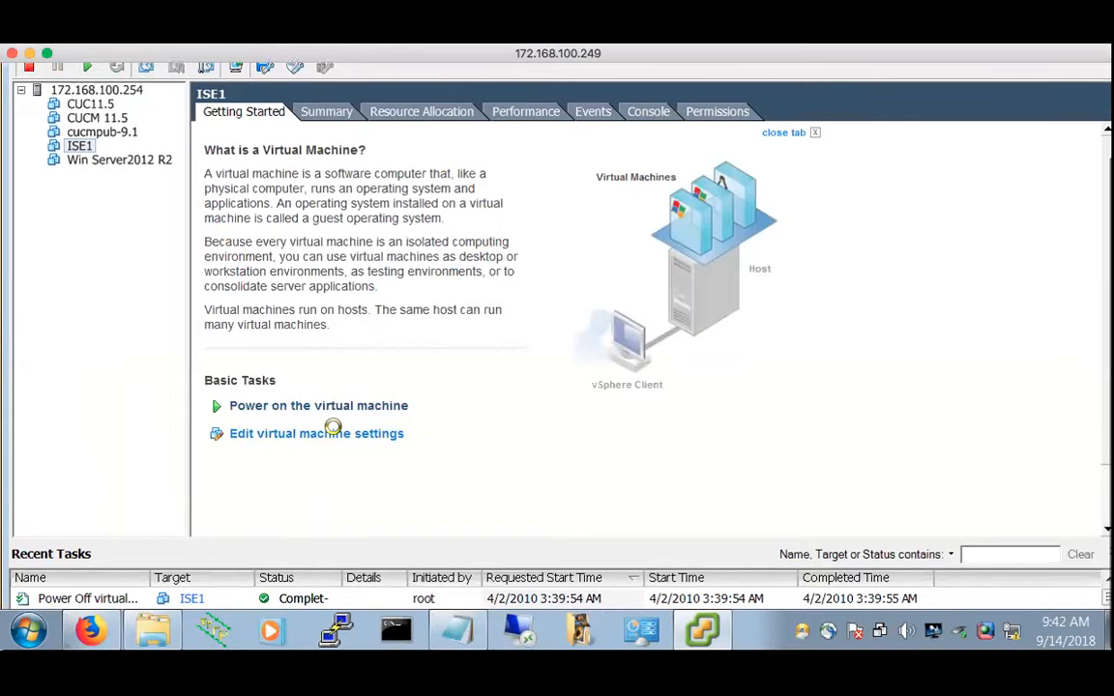
left_click(340, 435)
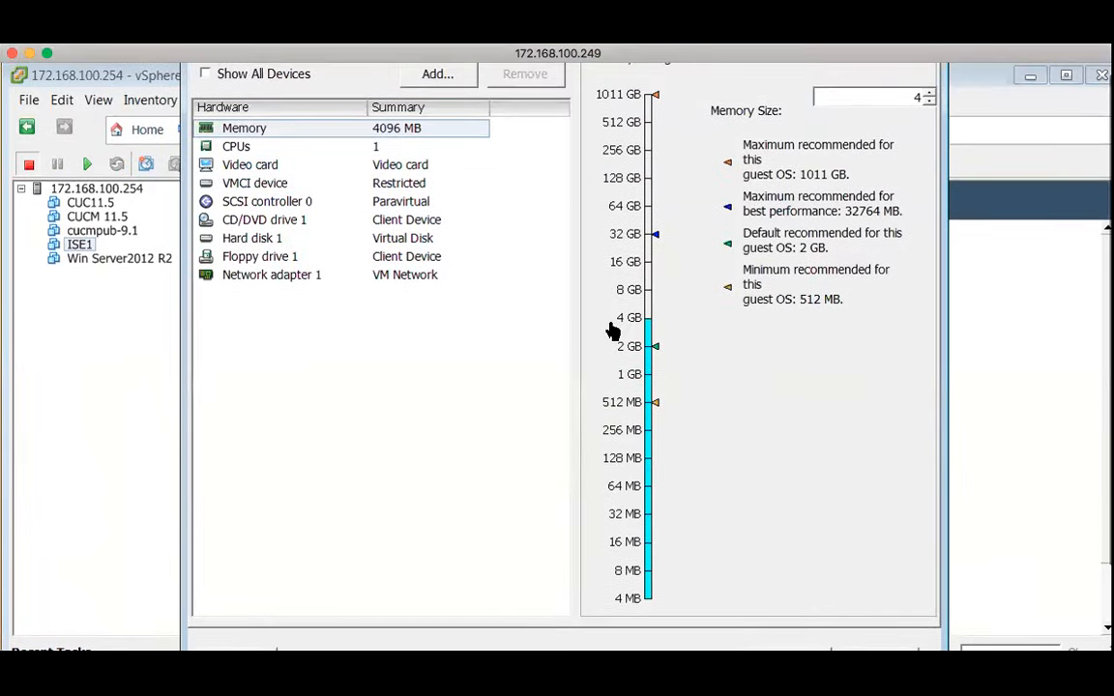
left_click(264, 221)
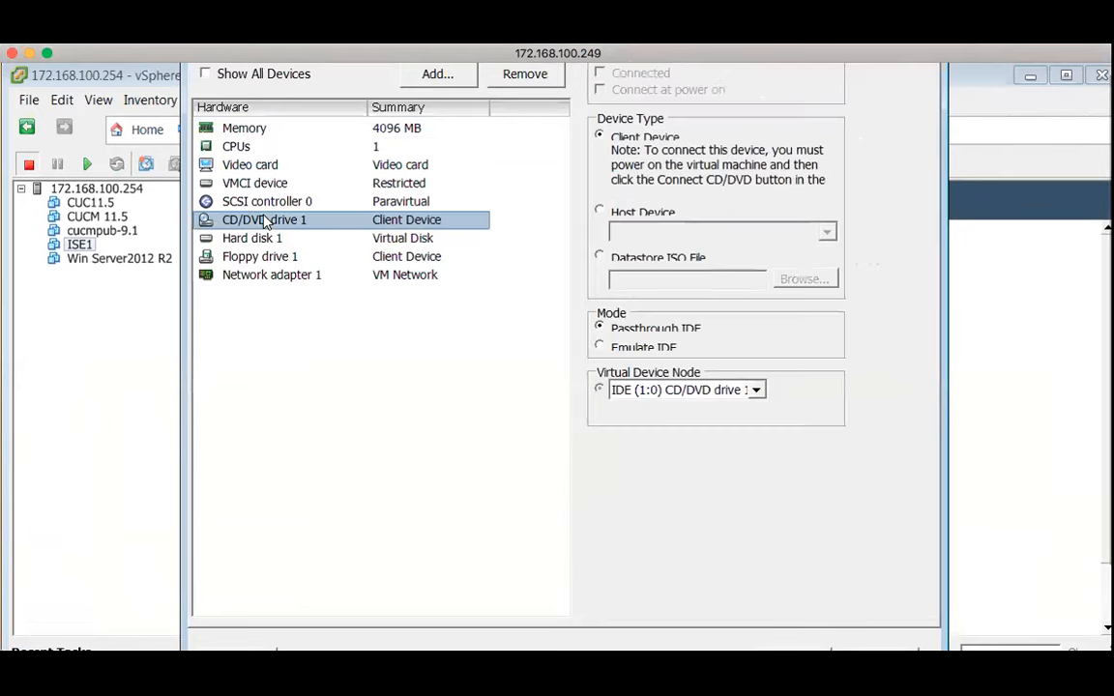
left_click(599, 258)
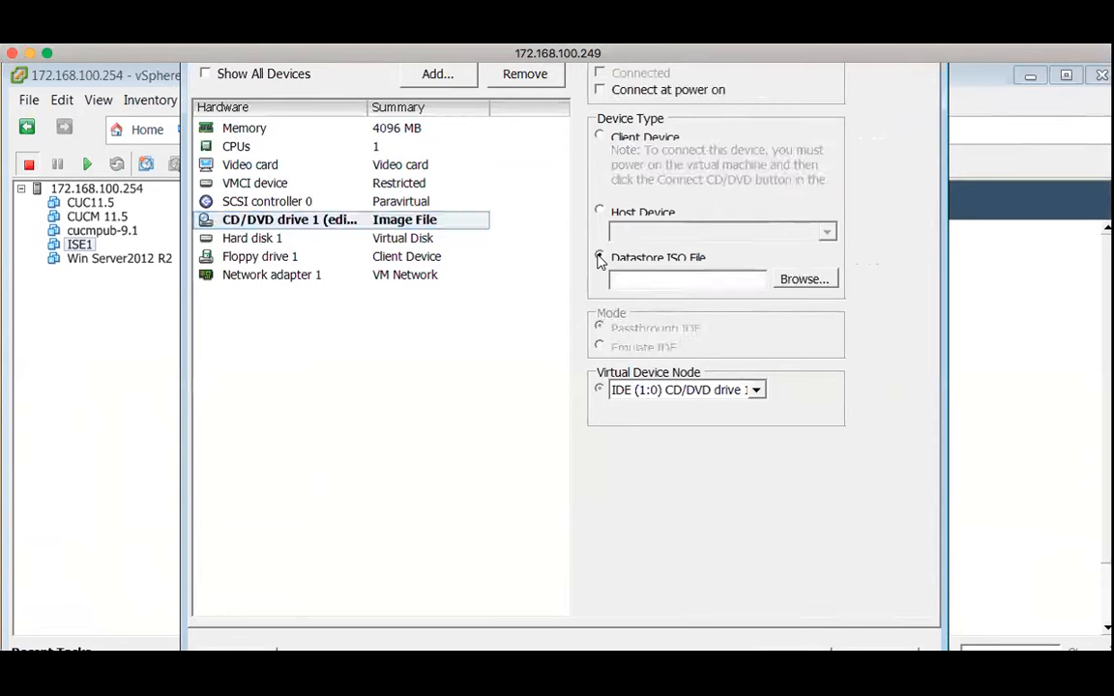
left_click(803, 280)
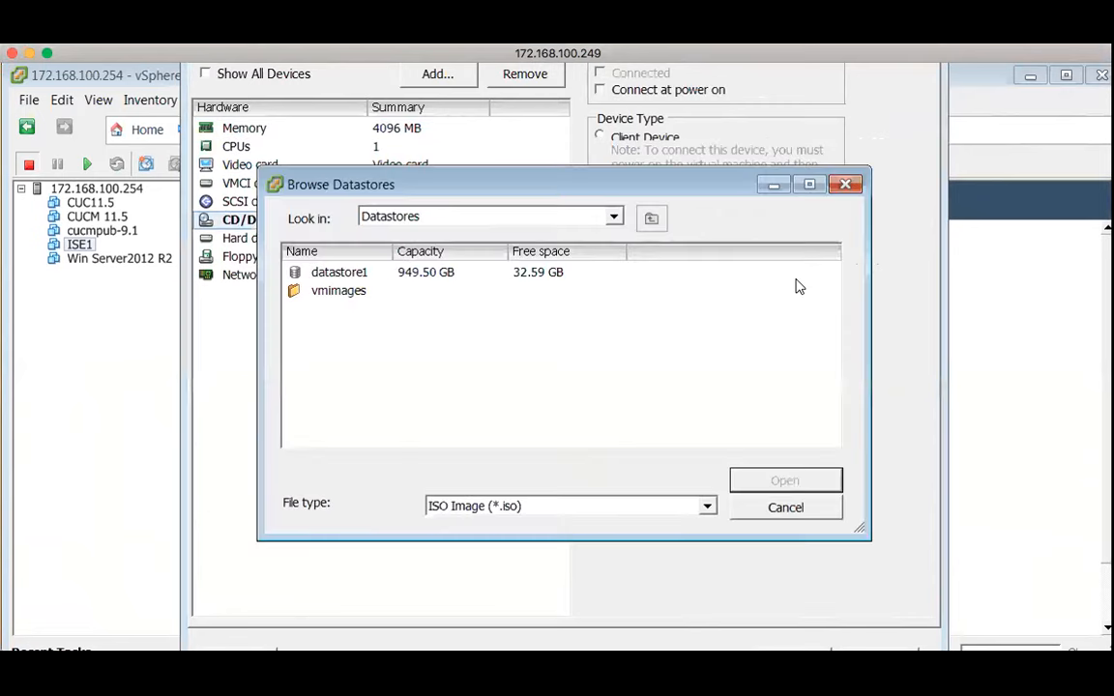
Select ise-2.3.0.298.SPA.x86_64.iso from datastore1, enable Connect at power on, and apply
double_click(318, 268)
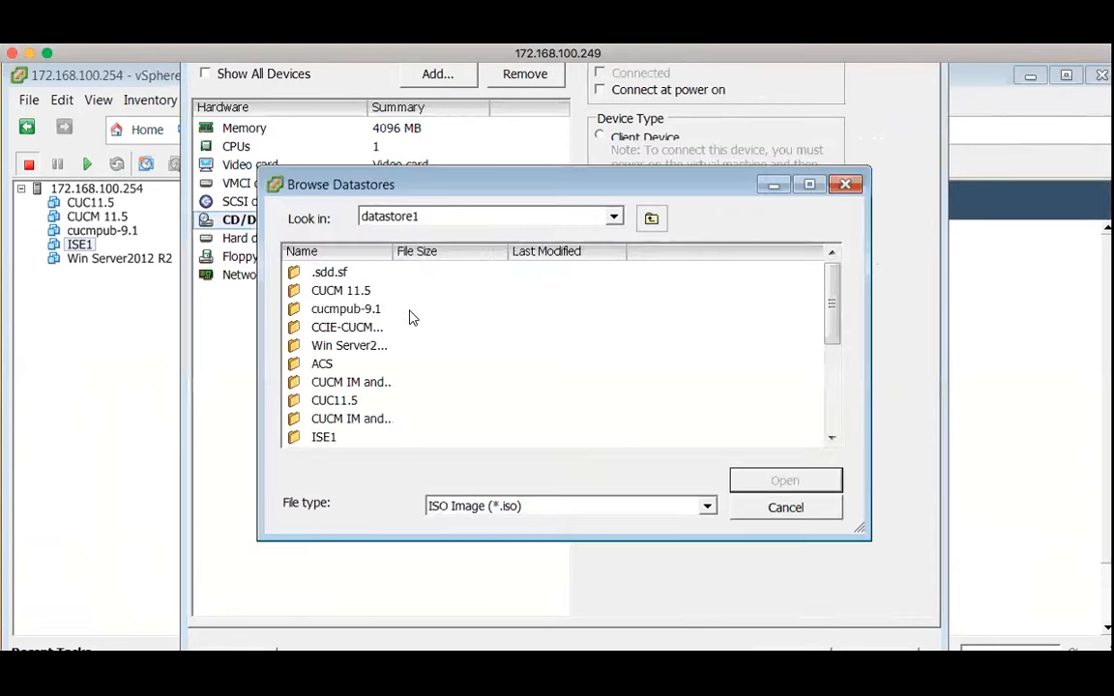
scroll(423, 392, "down", 5)
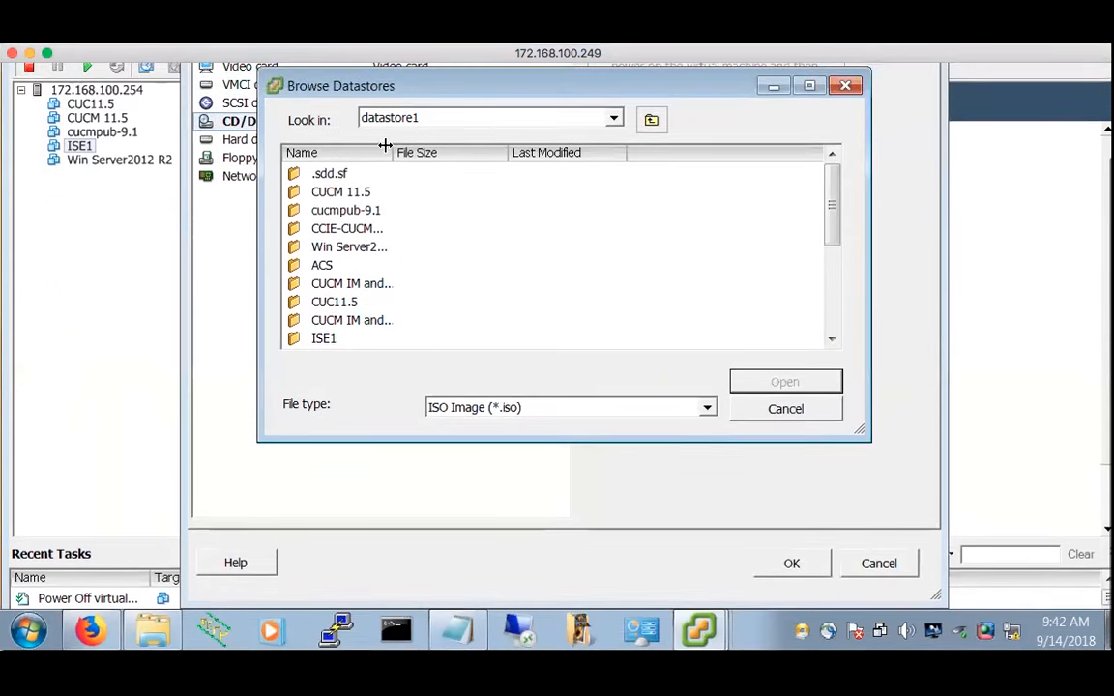
left_click_drag(507, 153, 567, 168)
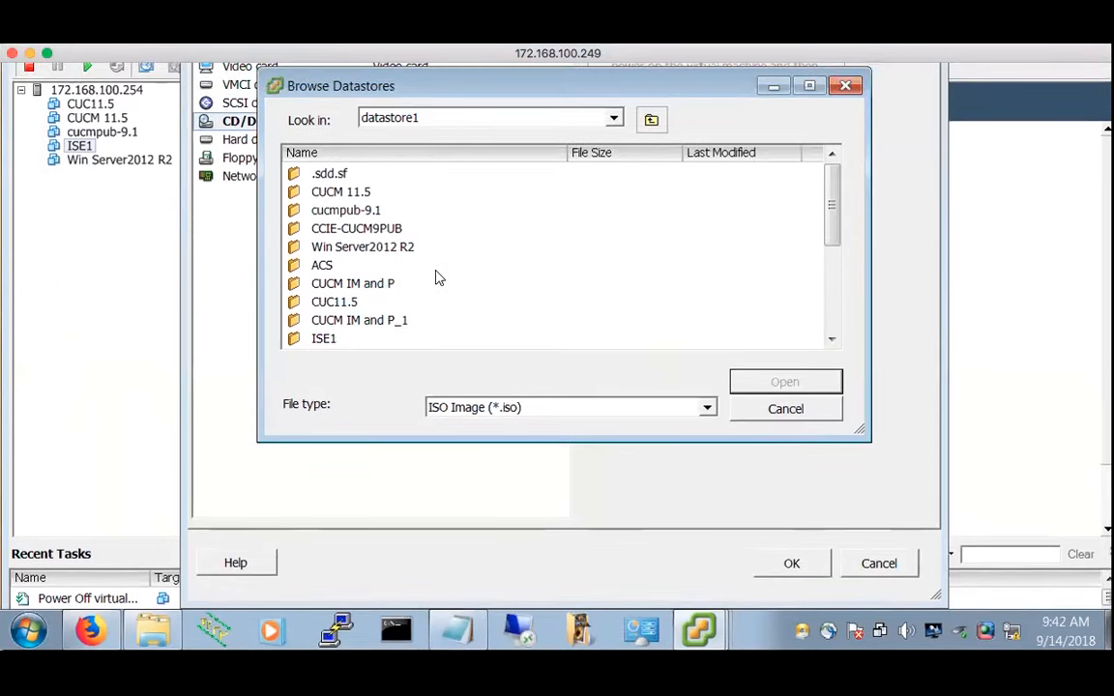
scroll(437, 275, "up", 5)
scroll(435, 255, "down", 3)
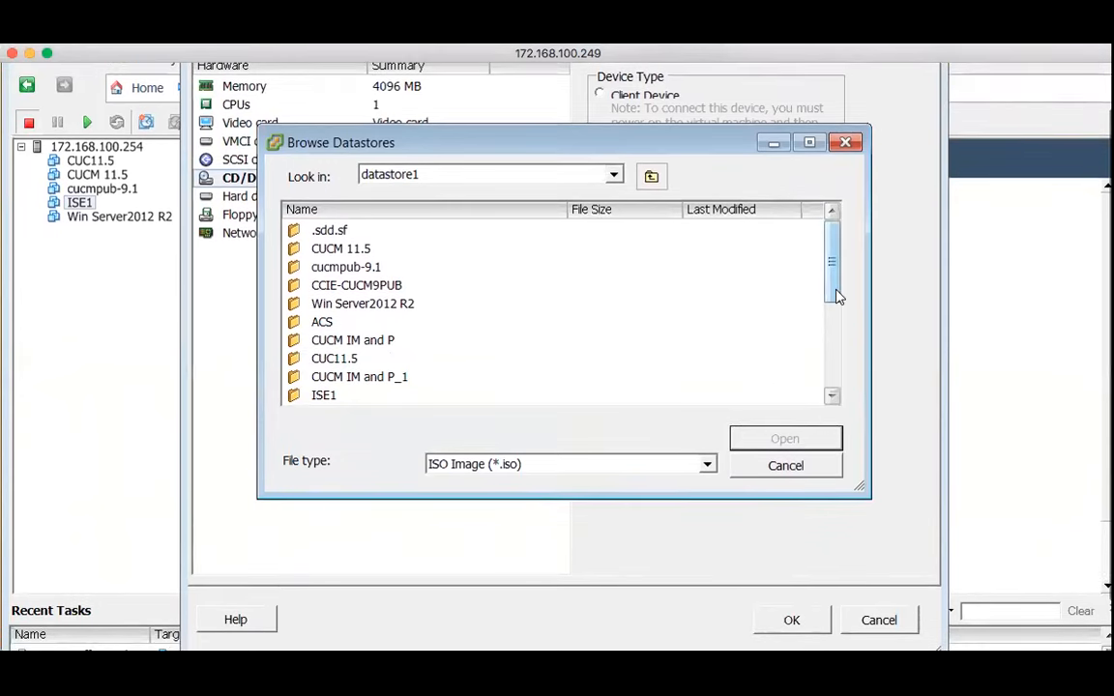
left_click_drag(836, 293, 839, 391)
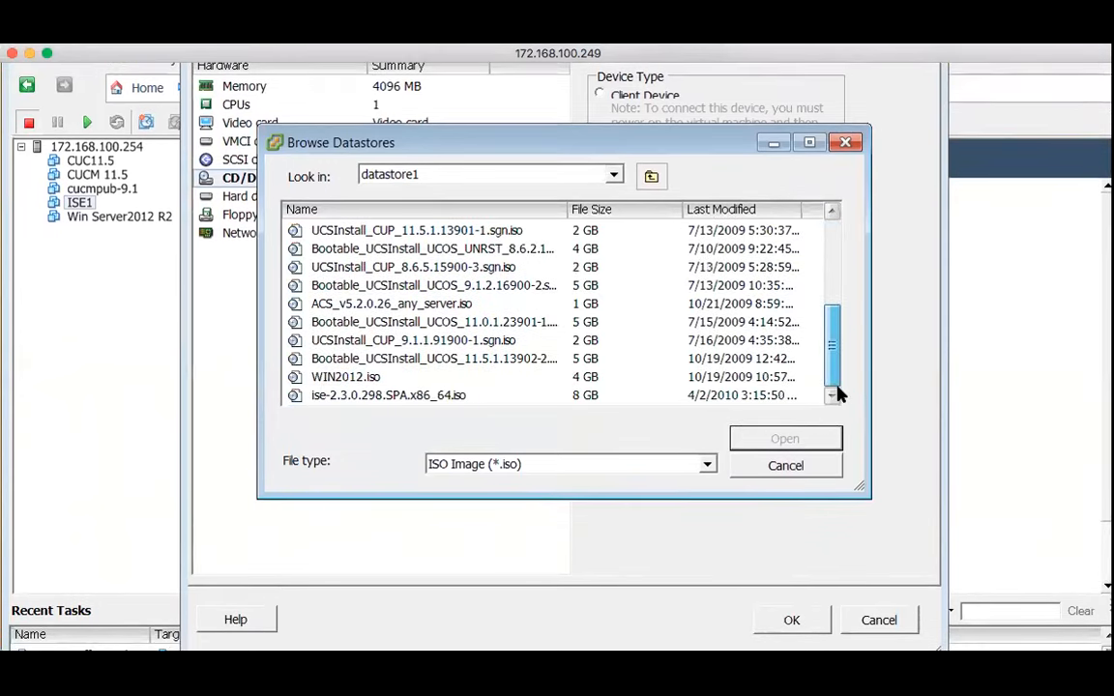
double_click(409, 397)
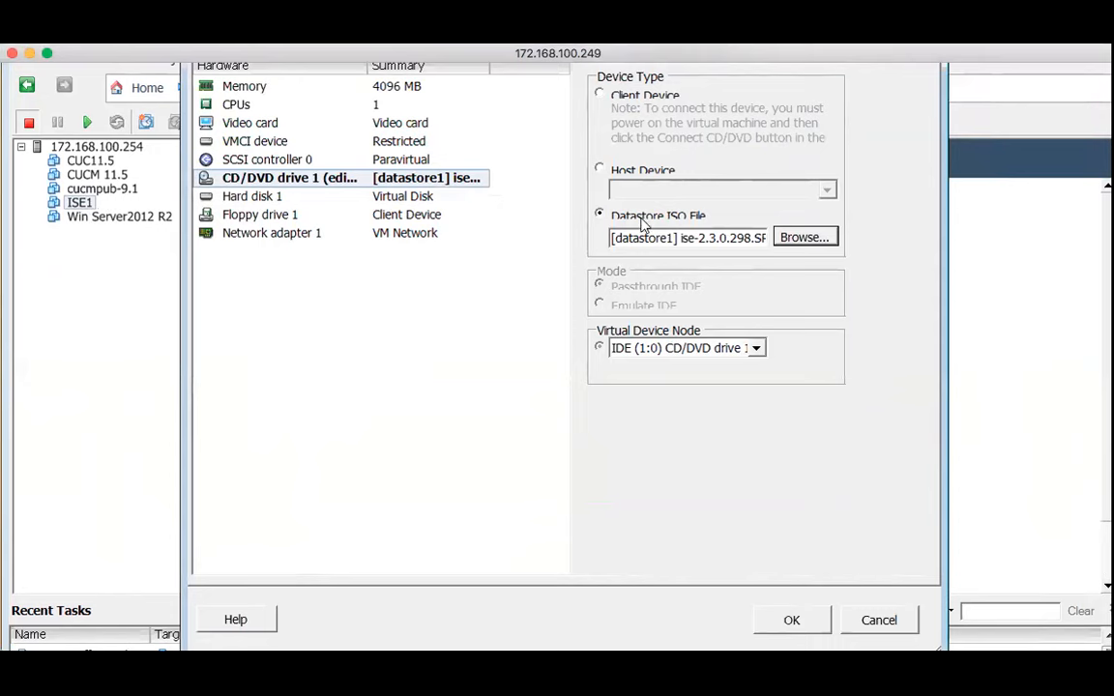
scroll(566, 163, "up", 2)
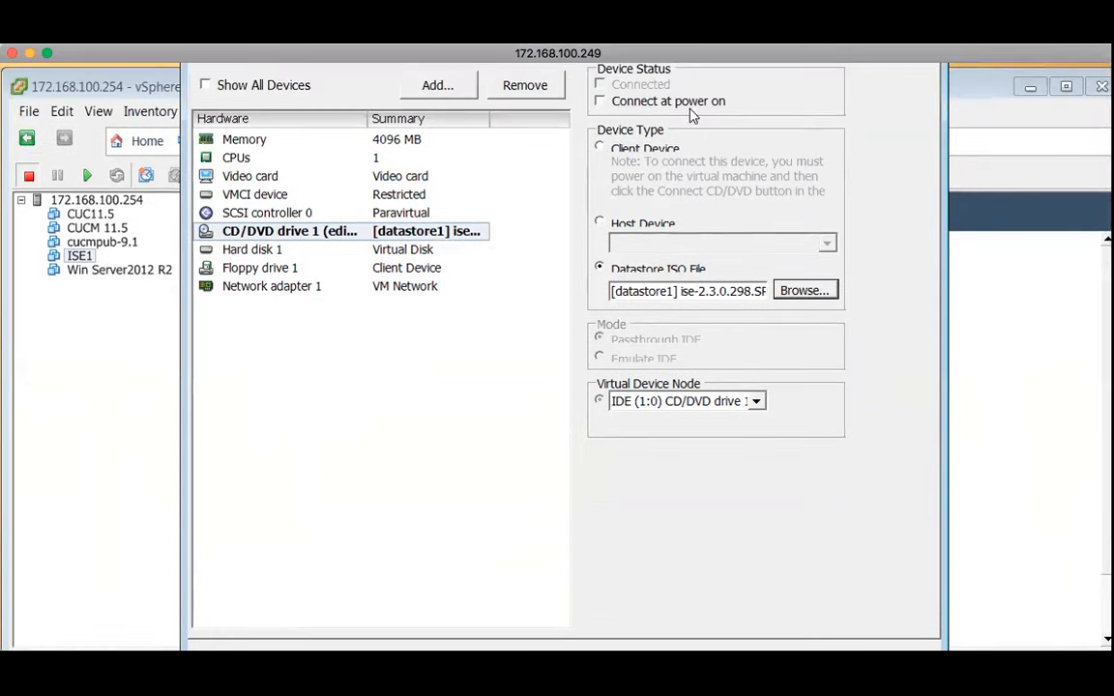
left_click(599, 101)
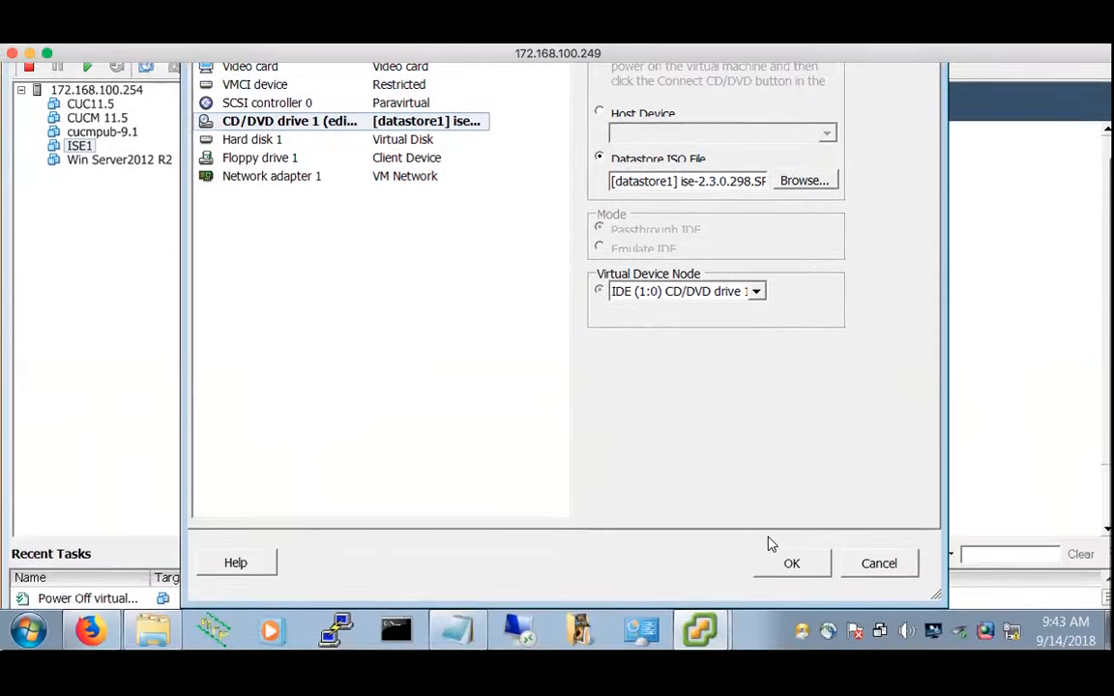
left_click(797, 557)
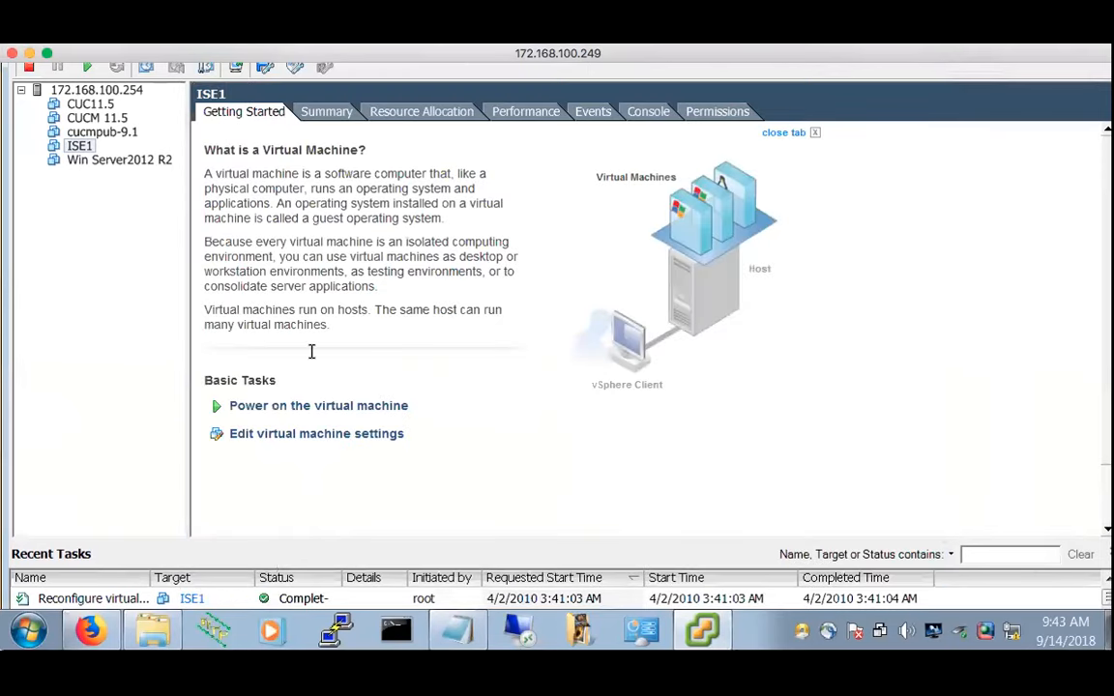
Power on ISE1 and view its console showing the Cisco ISE 2.3.0.298 installer boot menu
left_click(325, 404)
left_click(655, 114)
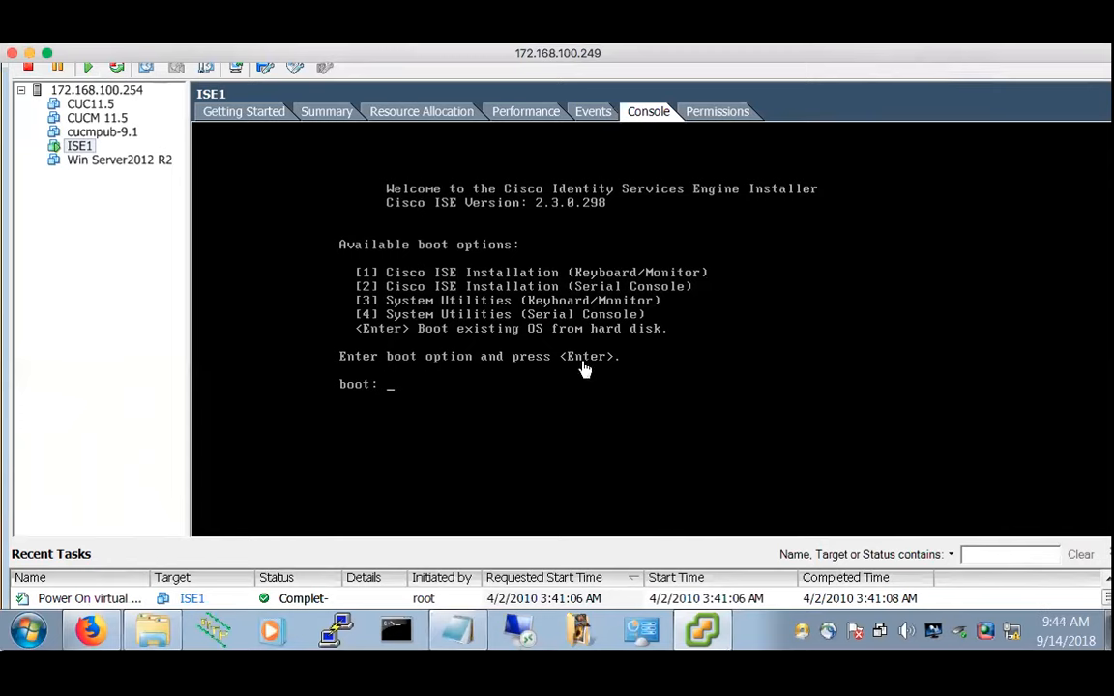
Enter boot option 1 in ISE1's console; the installer aborts, needing at least 2 CPU cores
left_click(484, 380)
left_click(429, 400)
type("1")
key("Return")
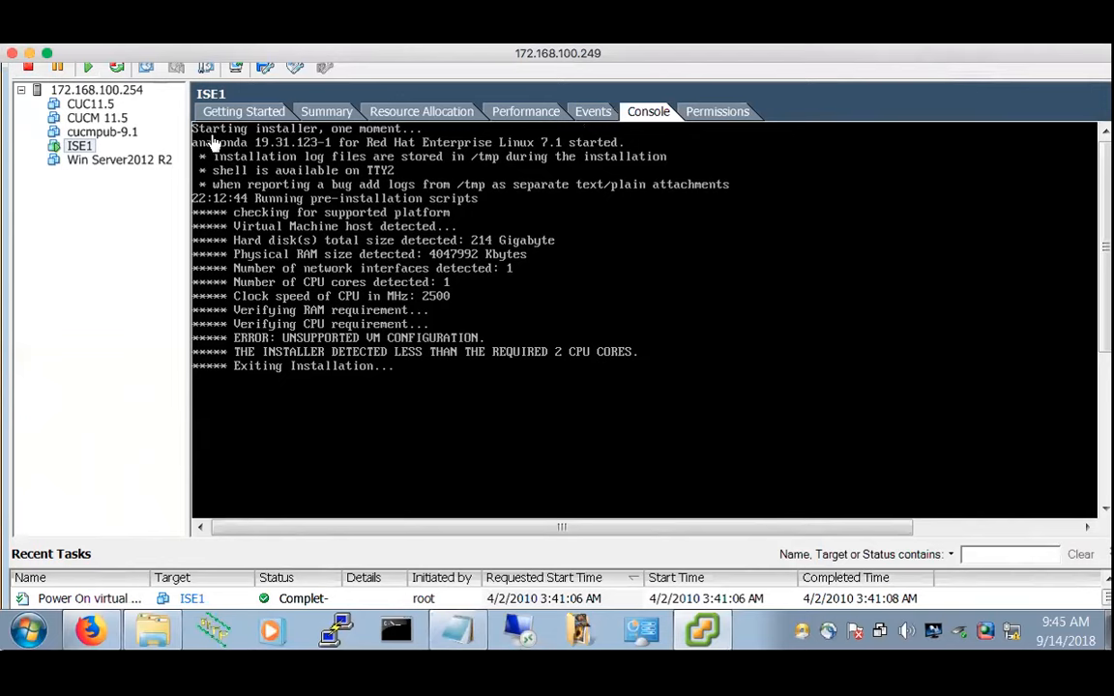
Power off ISE1 from its right-click Power menu and confirm
right_click(89, 147)
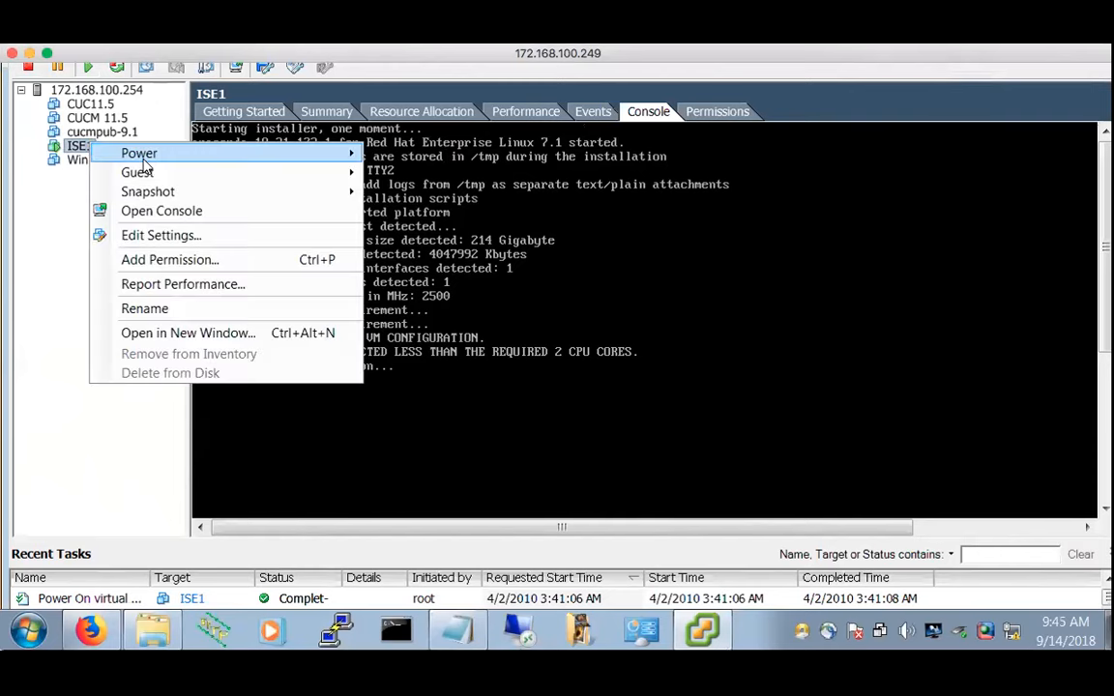
mouse_move(179, 152)
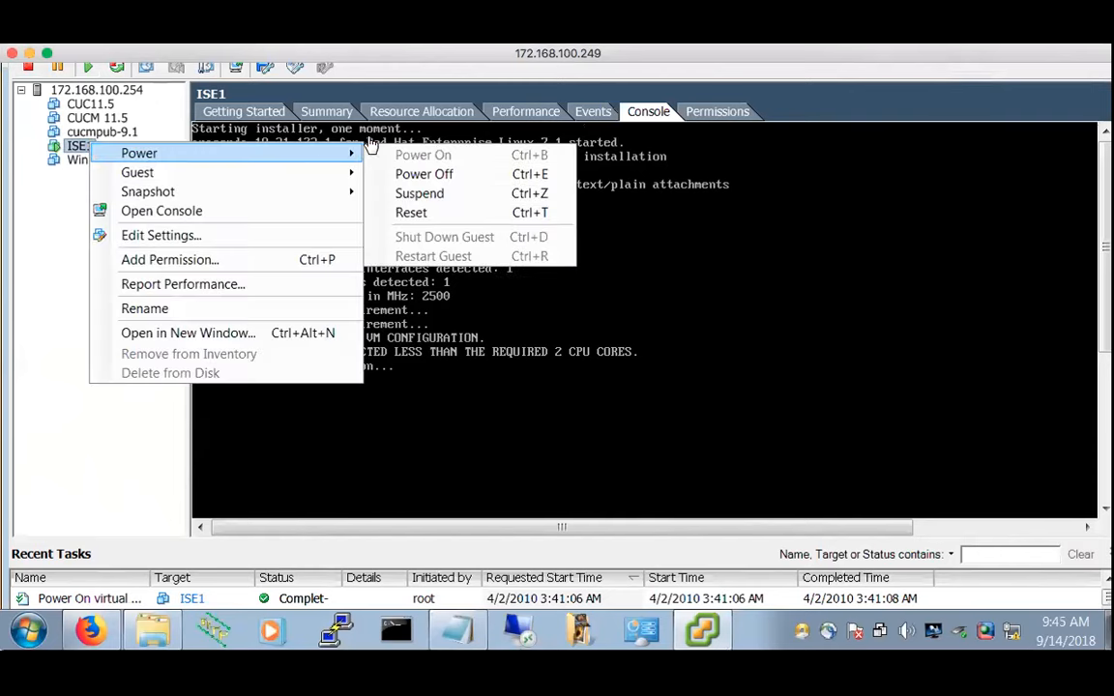
left_click(443, 174)
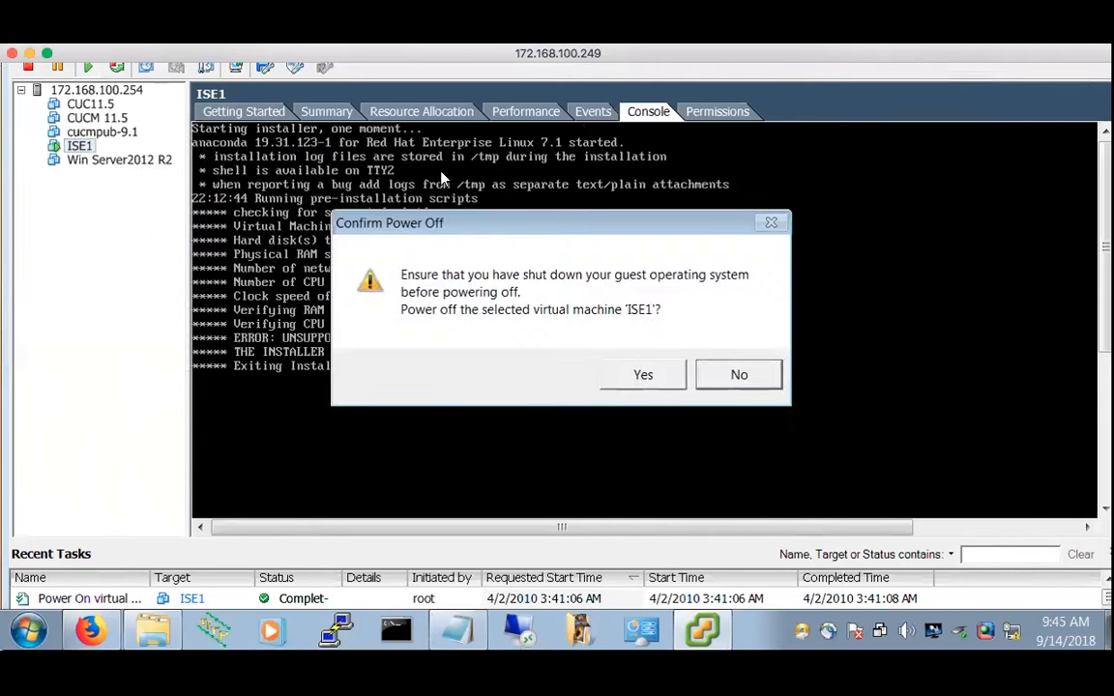
left_click(647, 375)
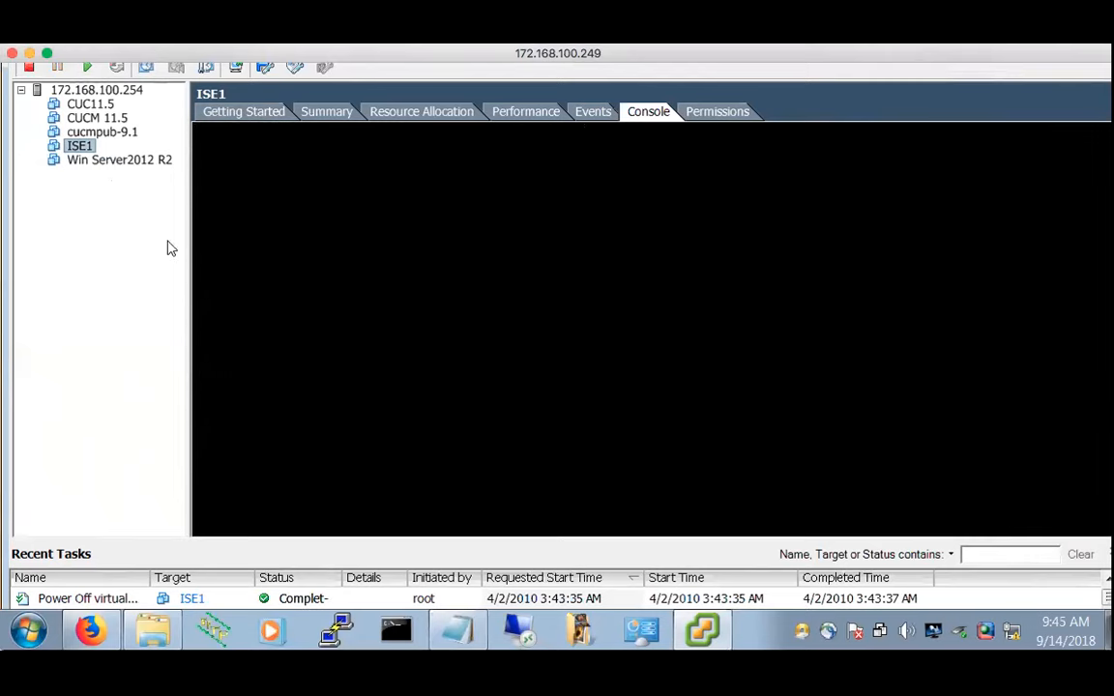
Set ISE1's virtual CPU to 2 cores per socket and apply the change
left_click(258, 116)
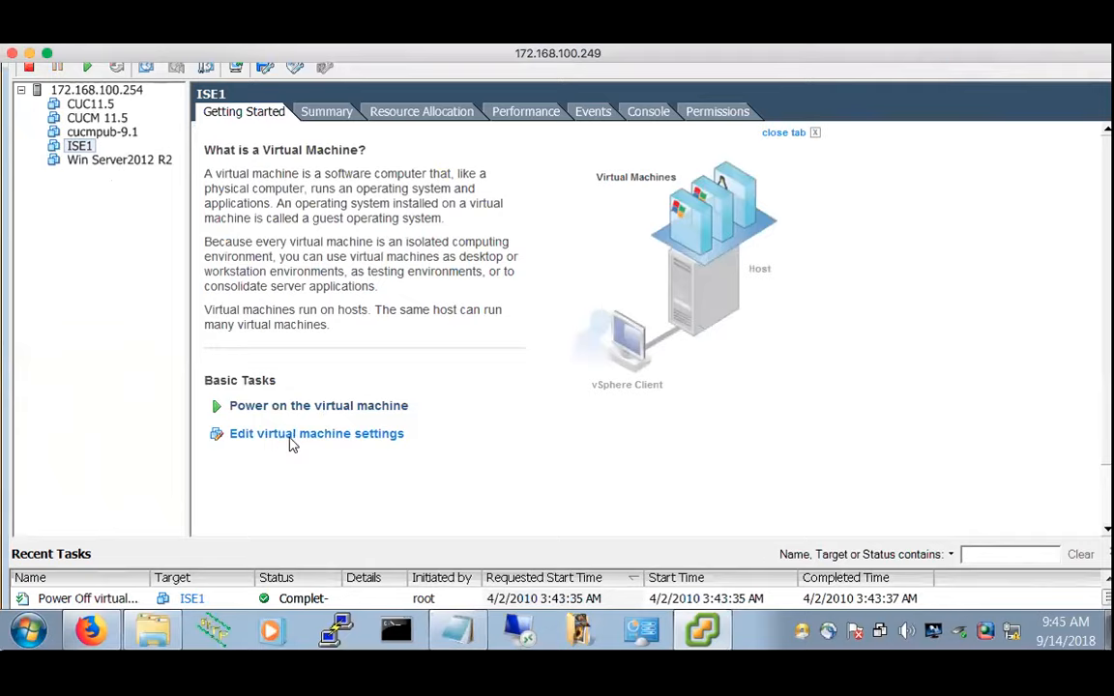
left_click(291, 443)
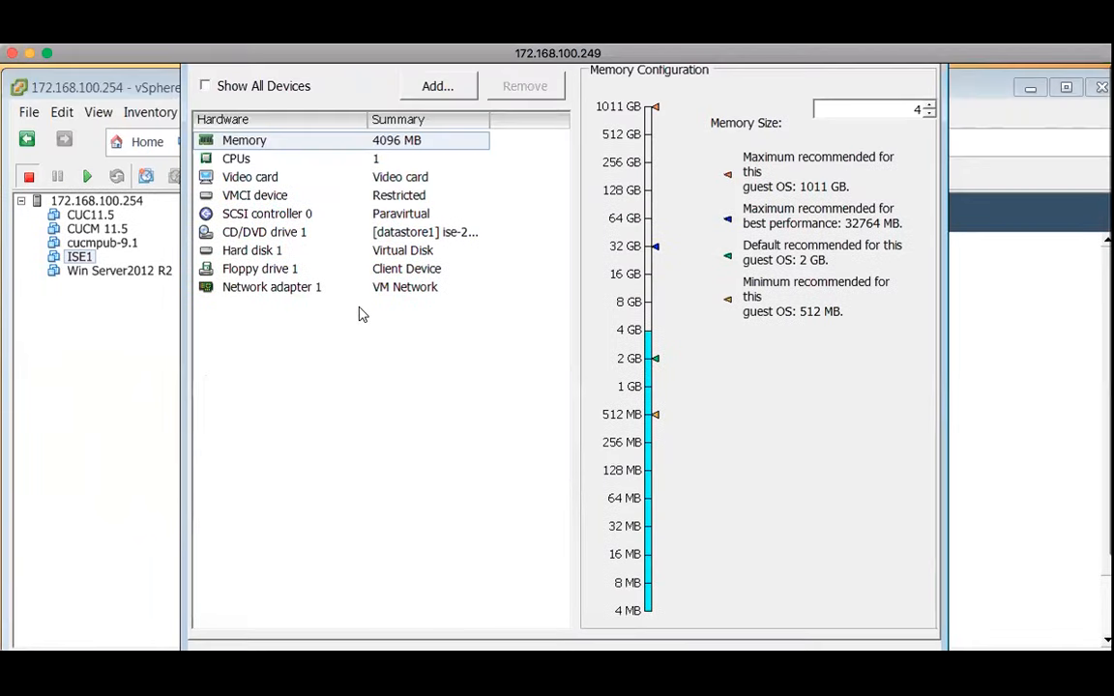
left_click(249, 160)
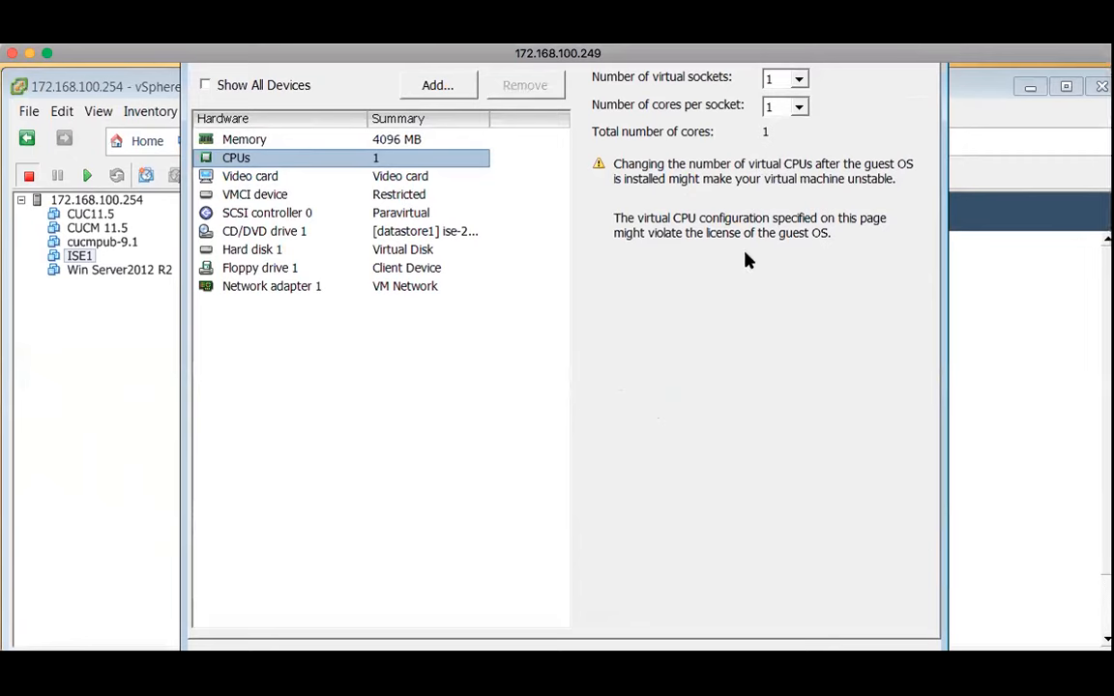
left_click(801, 106)
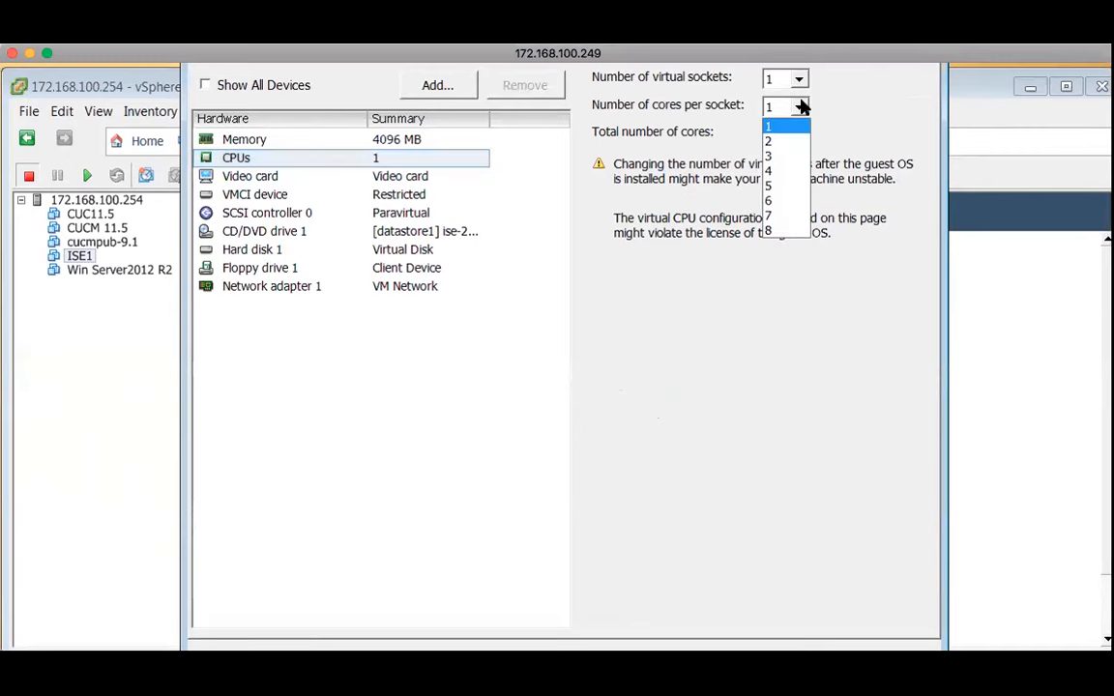
left_click(785, 141)
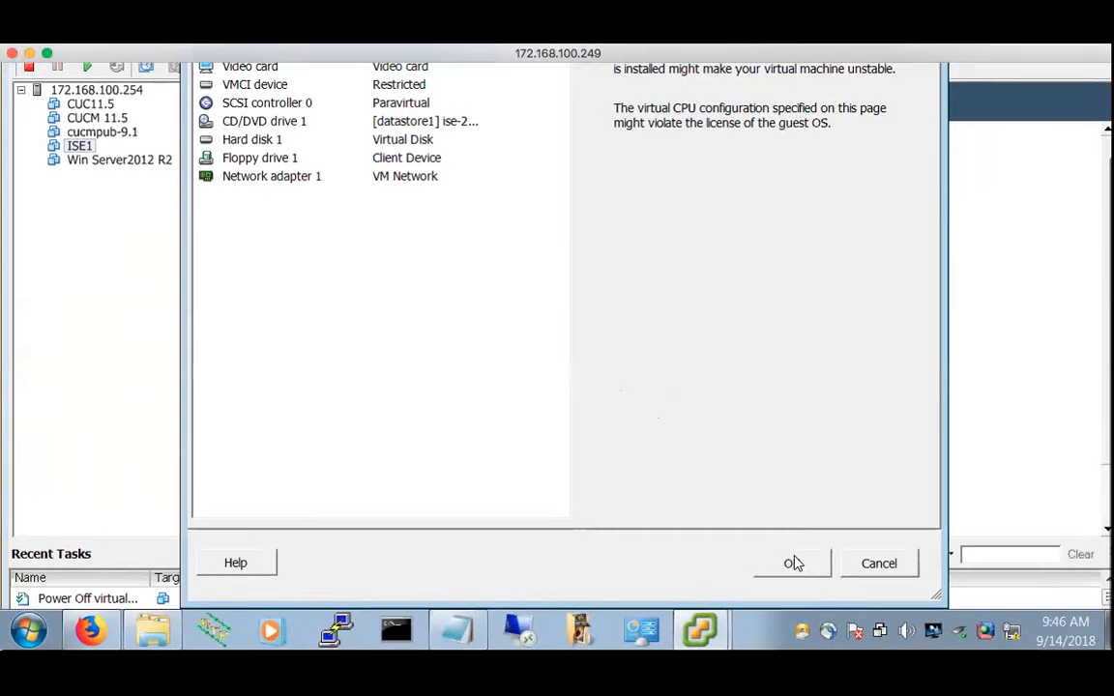
left_click(792, 561)
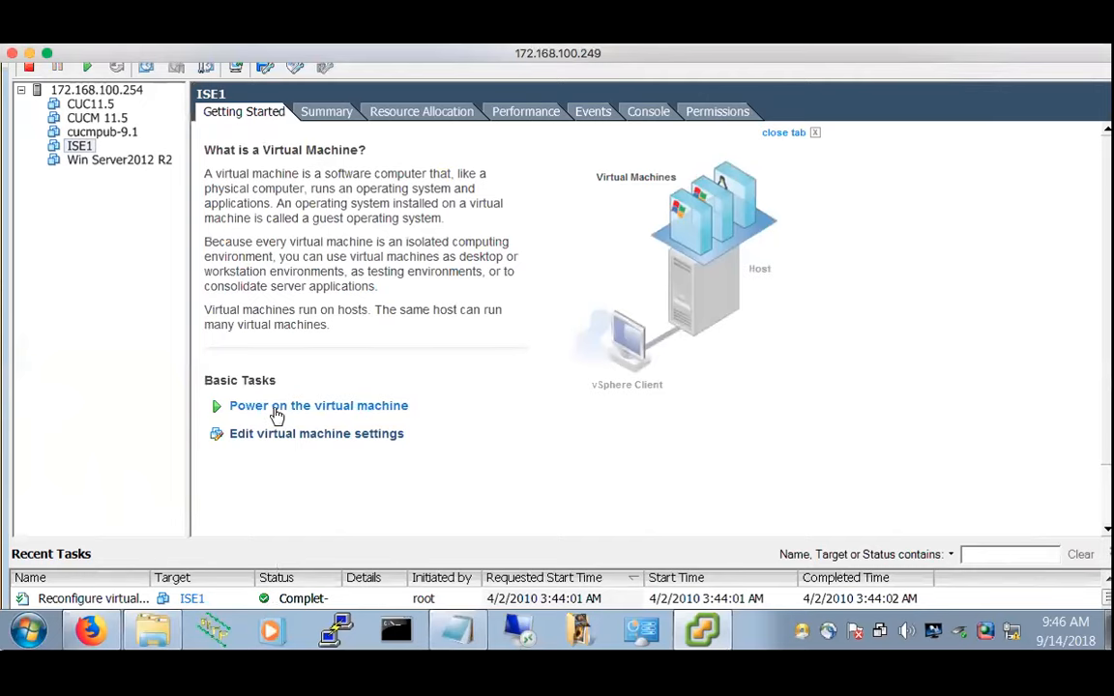
Power ISE1 back on with its new 2-core CPU and view its console
left_click(276, 406)
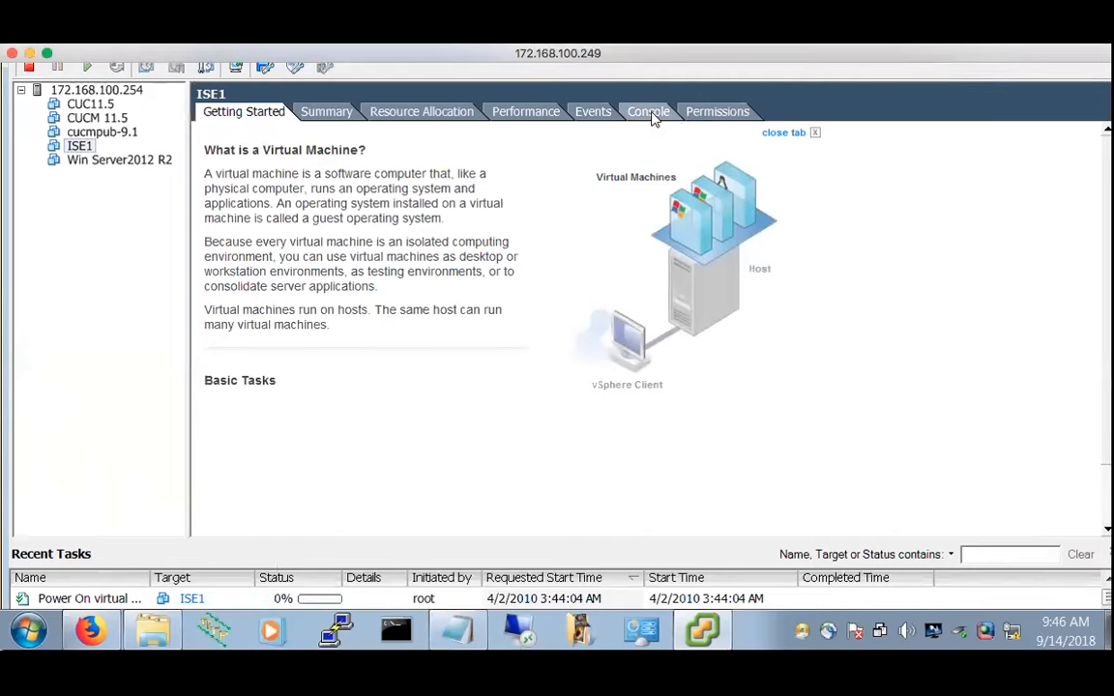
left_click(650, 113)
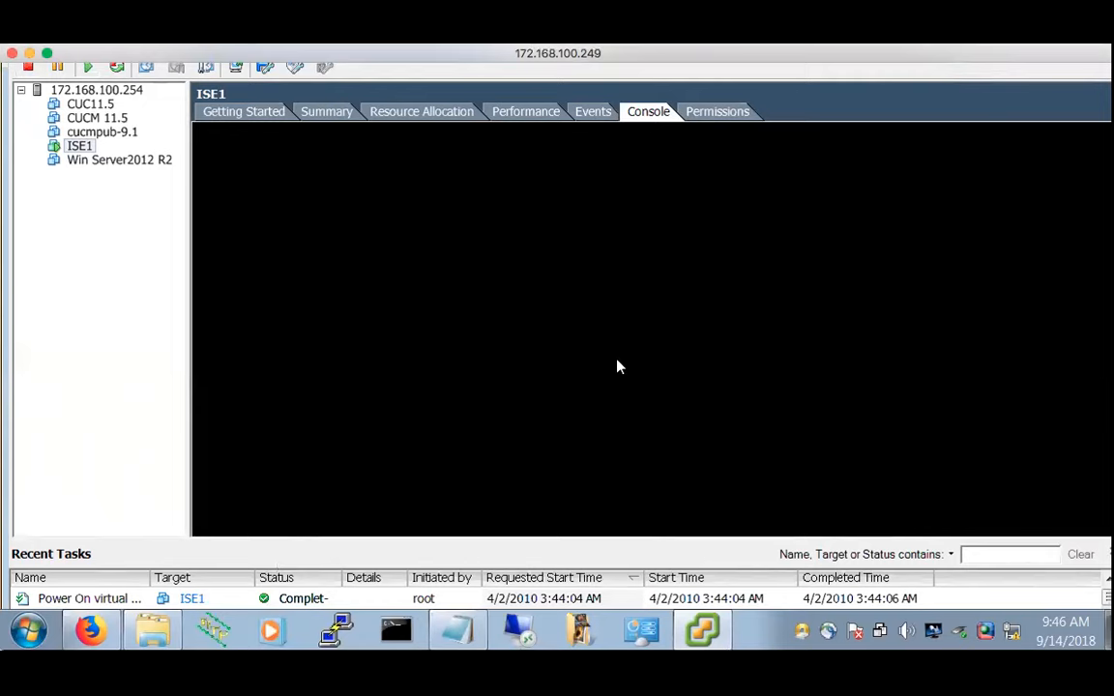
scroll(619, 367, "down", 1)
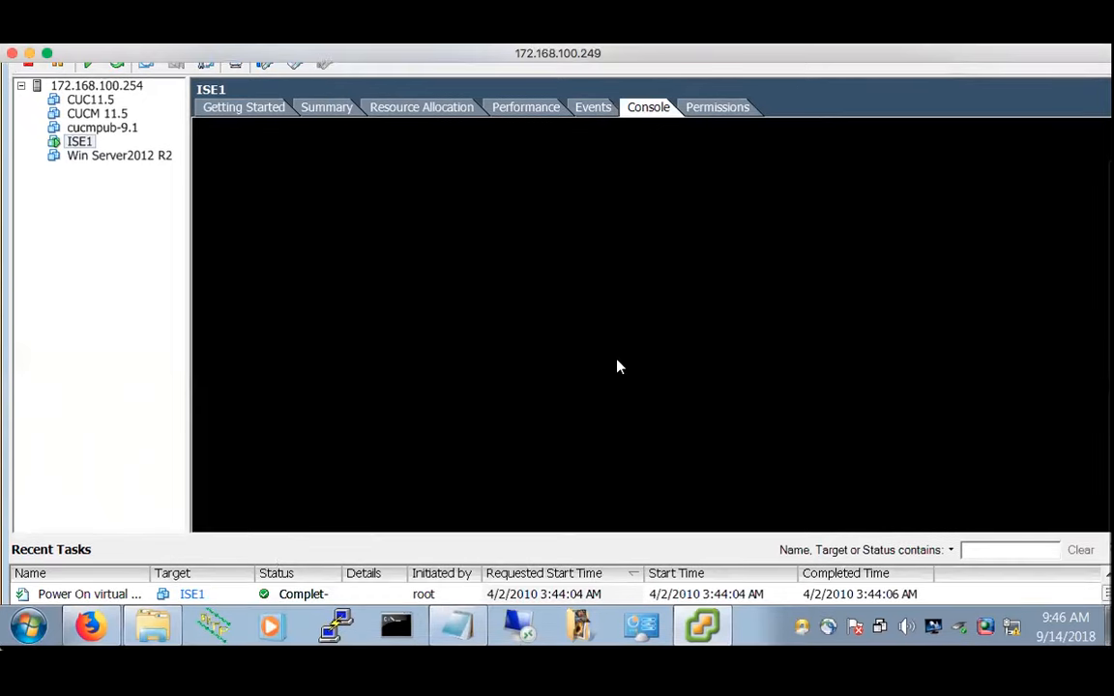
scroll(618, 367, "up", 3)
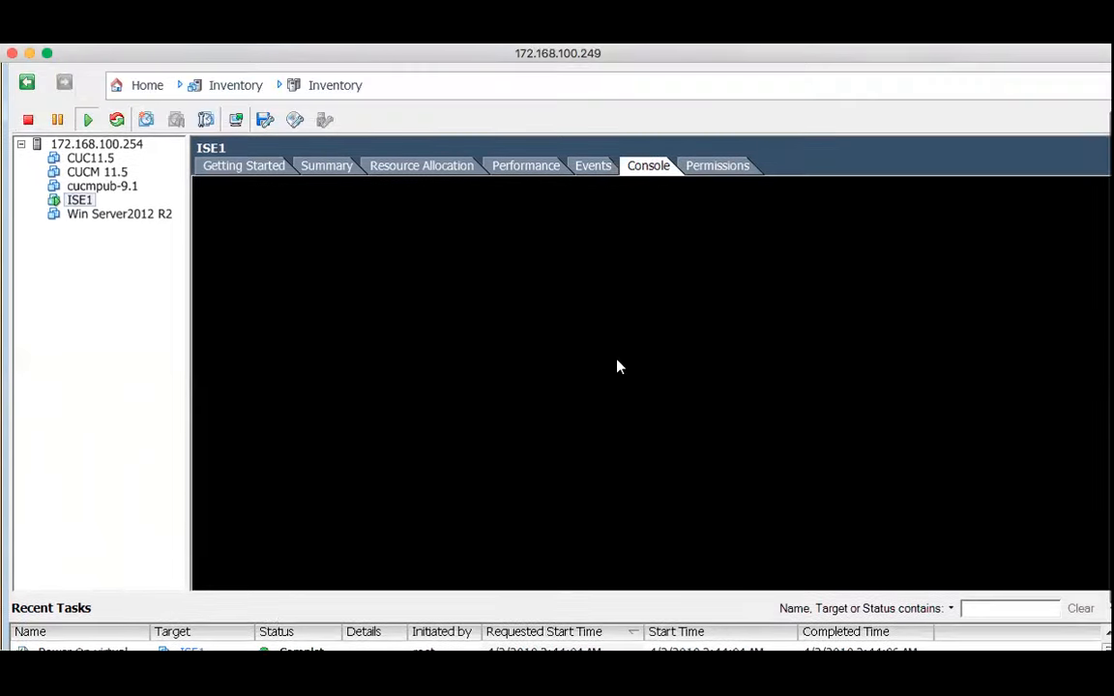
scroll(618, 366, "down", 3)
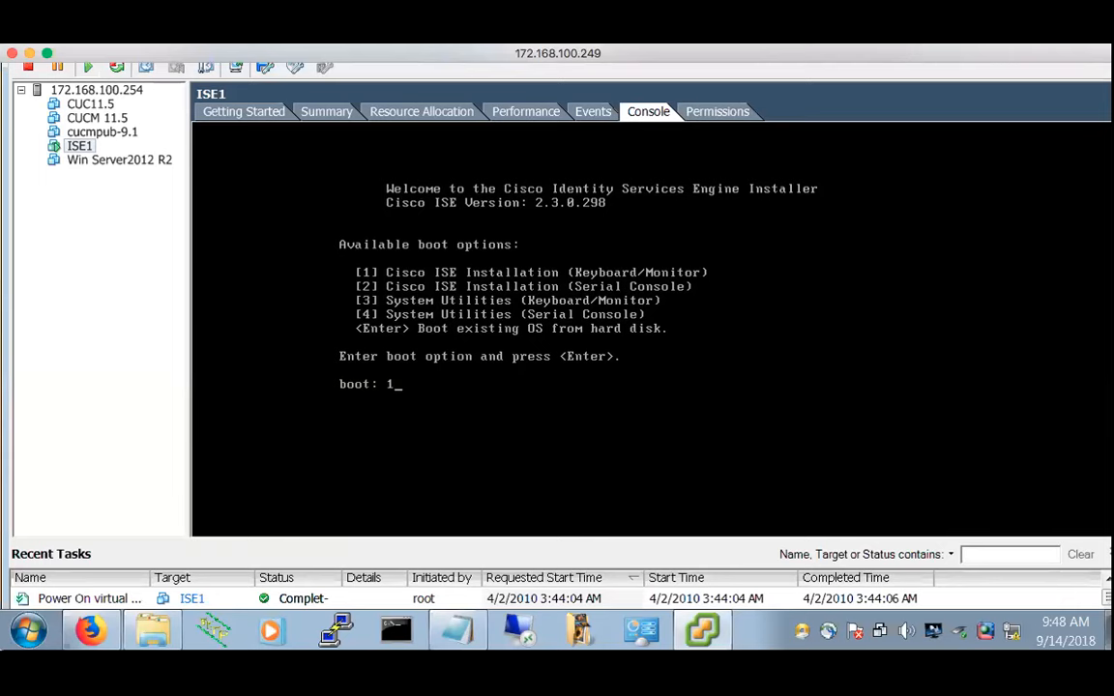
Submit boot option 1 at the Cisco ISE installer prompt to start loading the installer
key("Return")
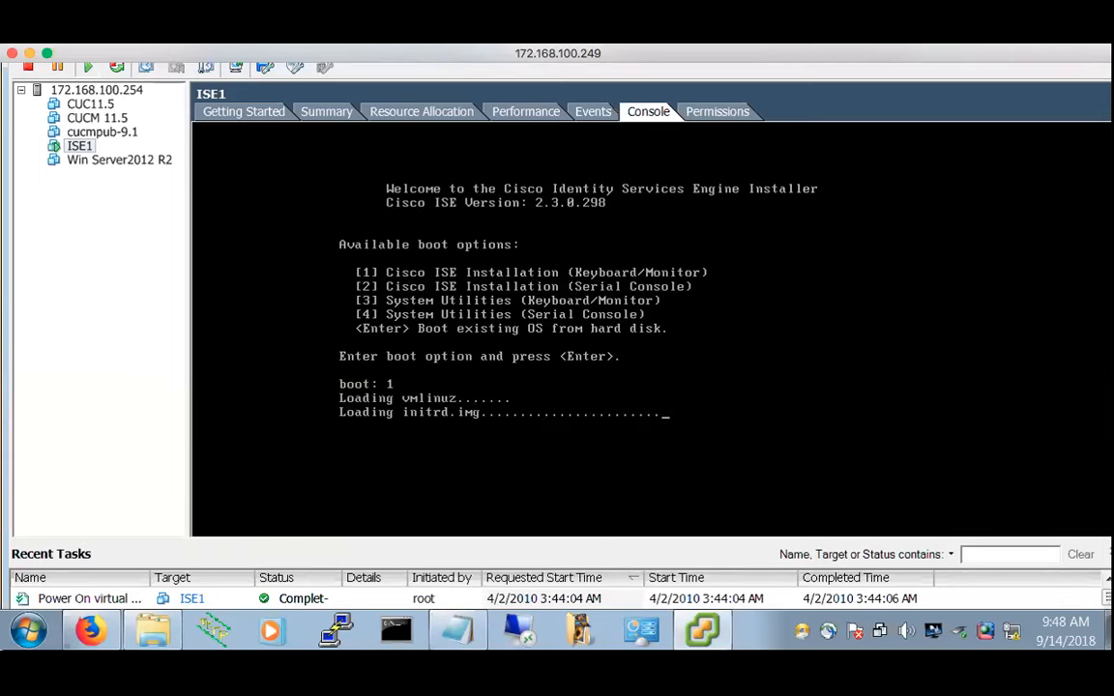
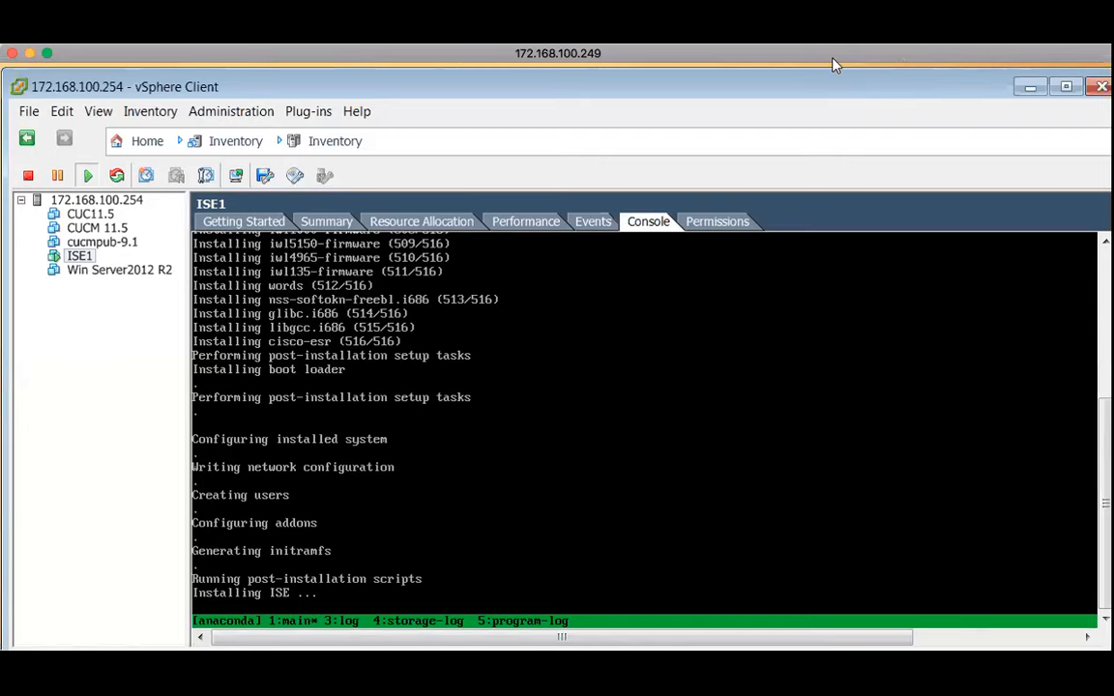
Maximize the vSphere Client window while ISE1 finishes installing to the login prompt
left_click(1065, 85)
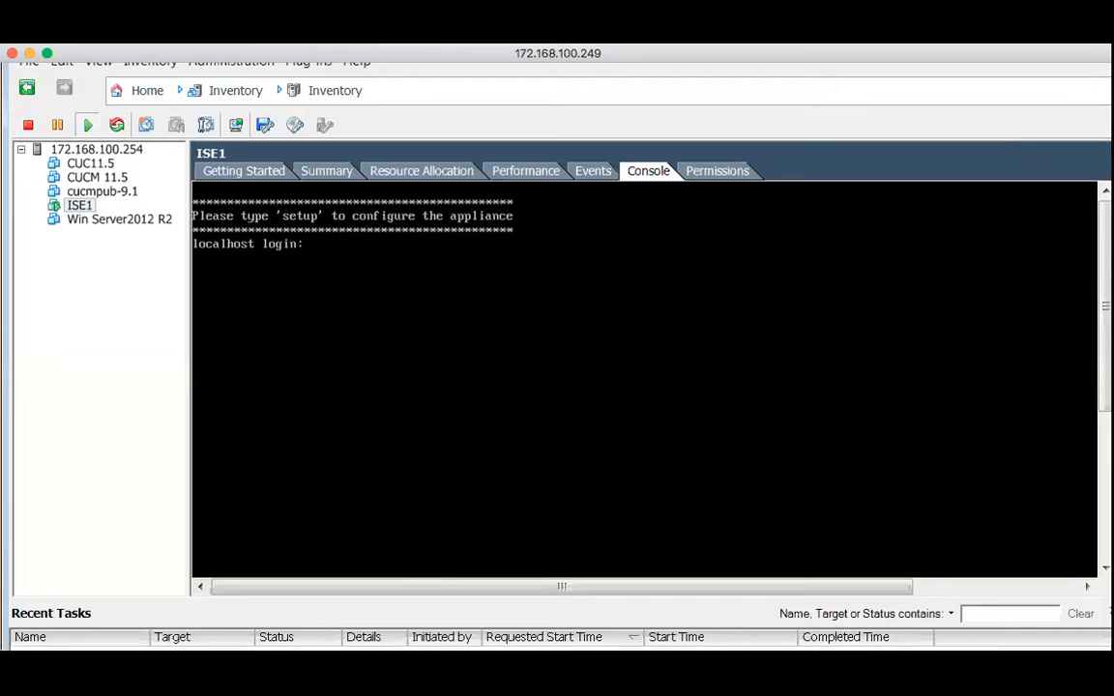
Enter 'setup' at the ISE1 localhost login prompt to launch the configuration wizard
type("setup")
key("Return")
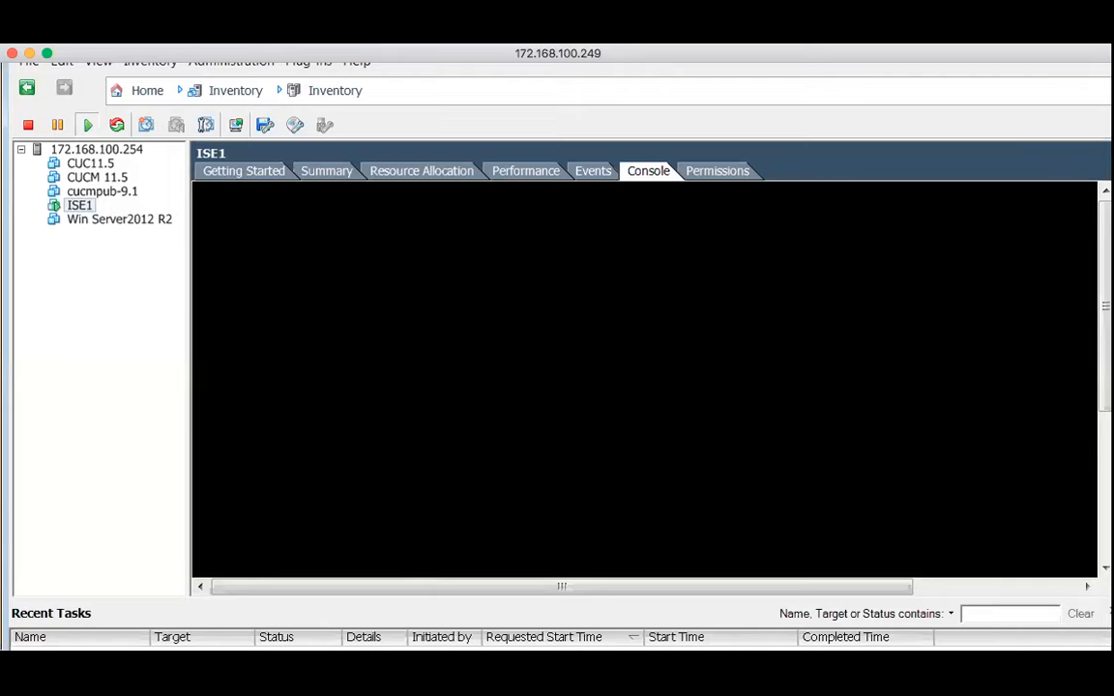
Scroll the console down to the hostname prompt and enter ISE1 as the hostname
scroll(557, 356, "up", 4)
scroll(557, 356, "down", 5)
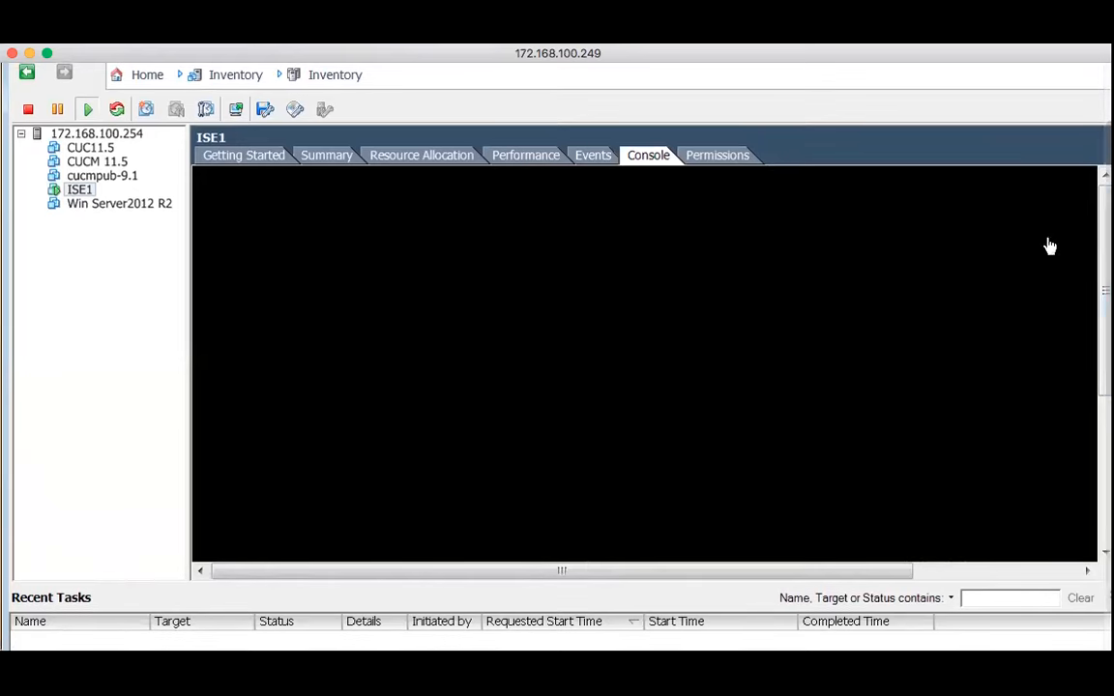
left_click_drag(1105, 329, 1104, 541)
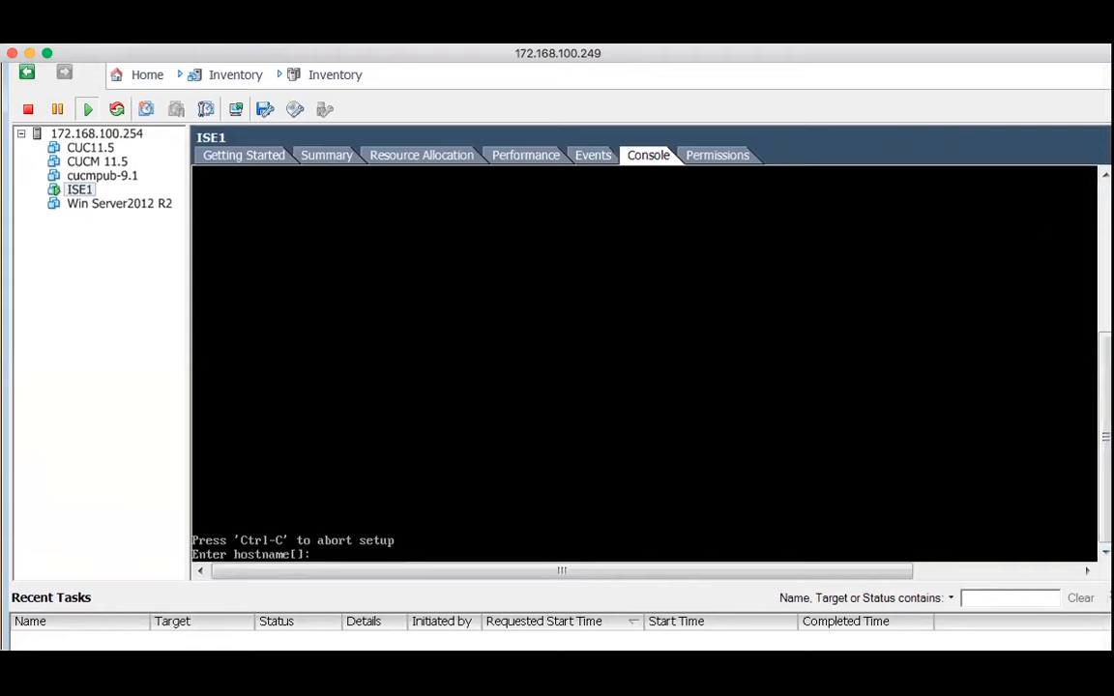
type("ISE1")
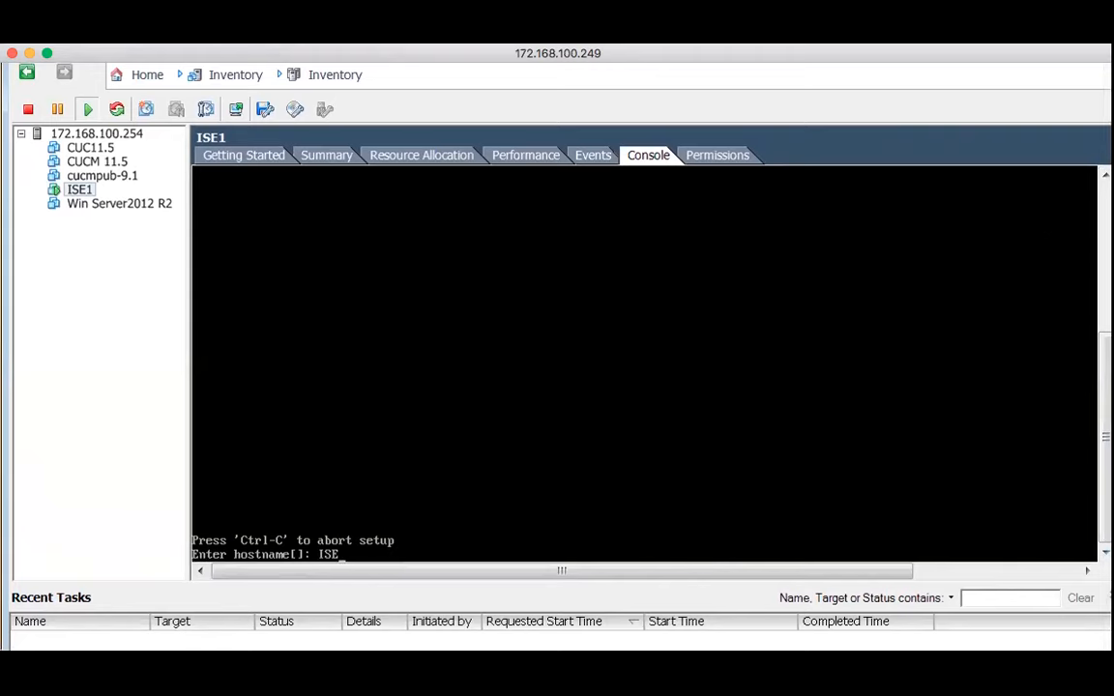
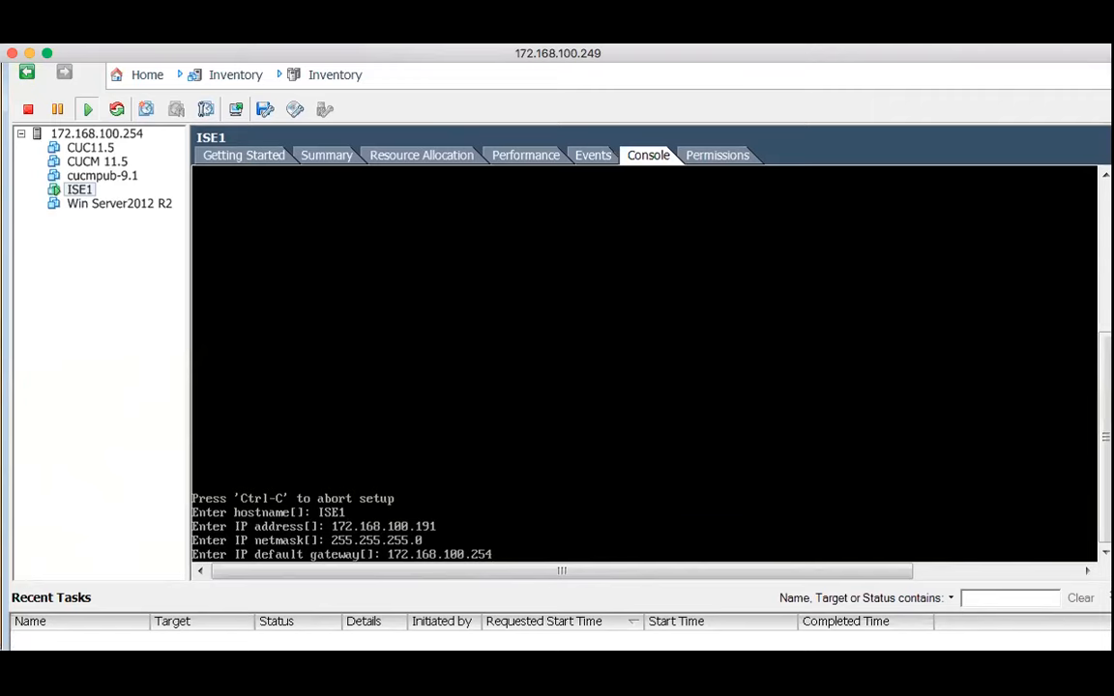
Confirm the gateway, set DNS domain champ.com, and enter primary nameserver 172.168.100.96
key("Return")
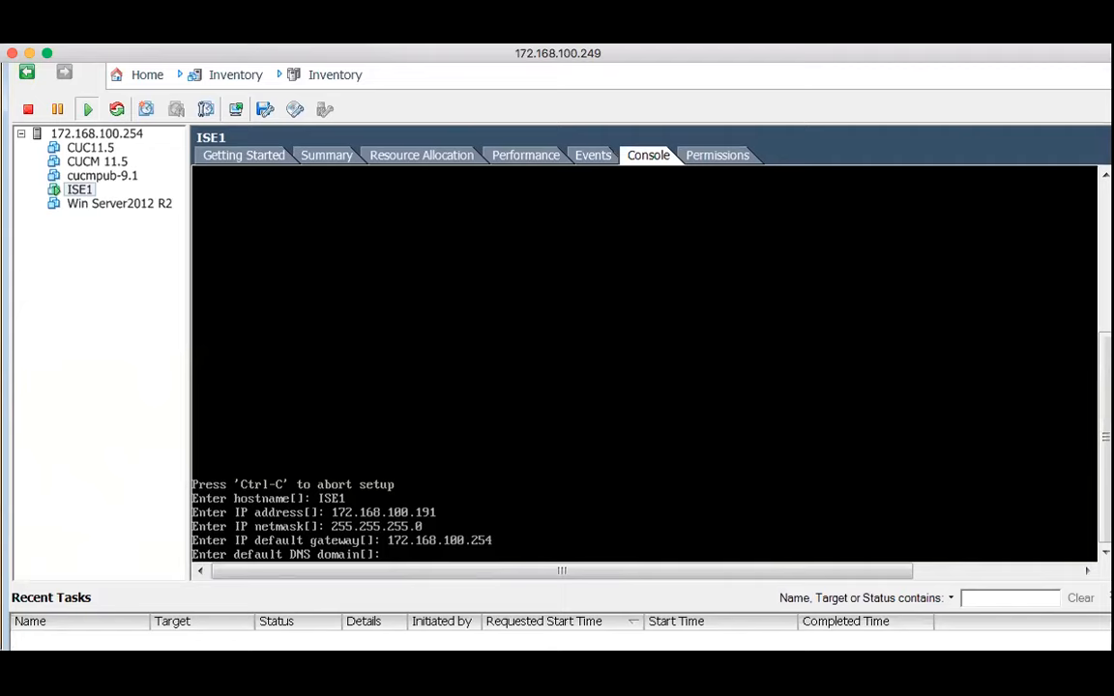
type("champ.com")
key("Return")
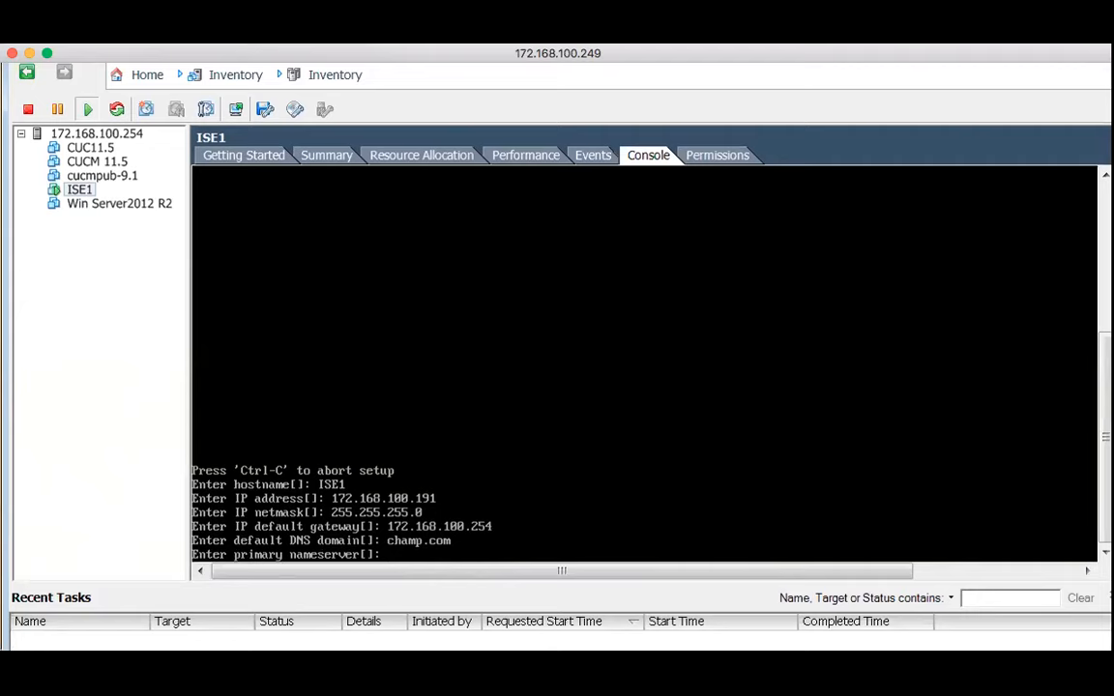
type("172.168.100.96")
Power on the Win Server2012 R2 VM, then go back to the ISE1 console
left_click(108, 206)
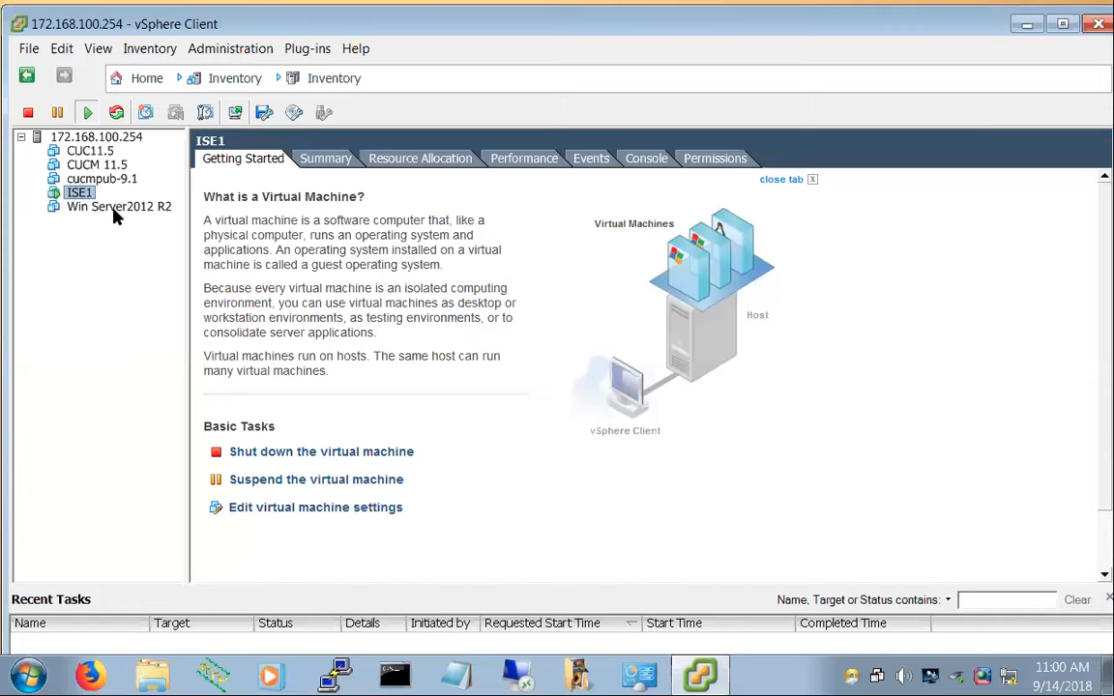
left_click(113, 208)
left_click(285, 452)
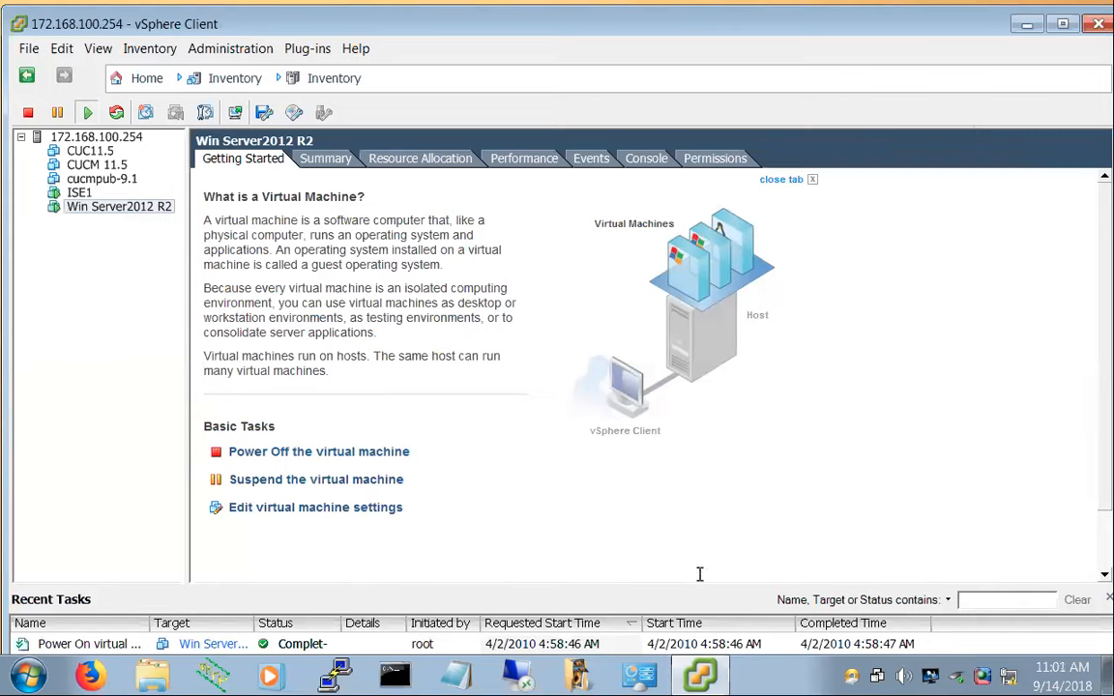
left_click(63, 191)
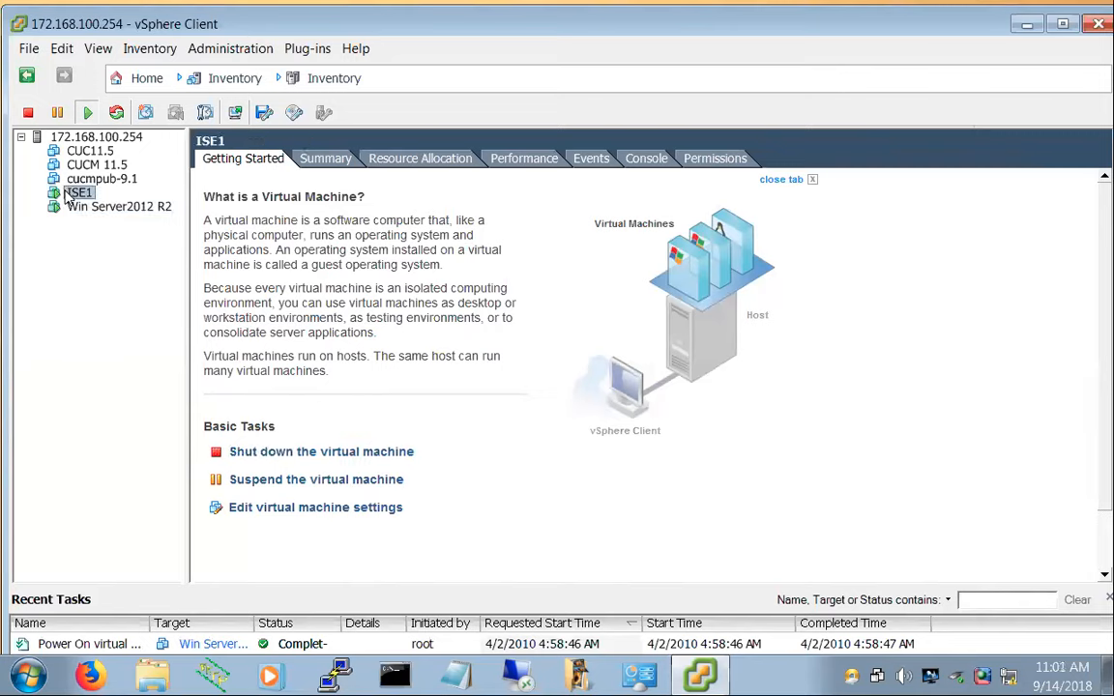
left_click(646, 159)
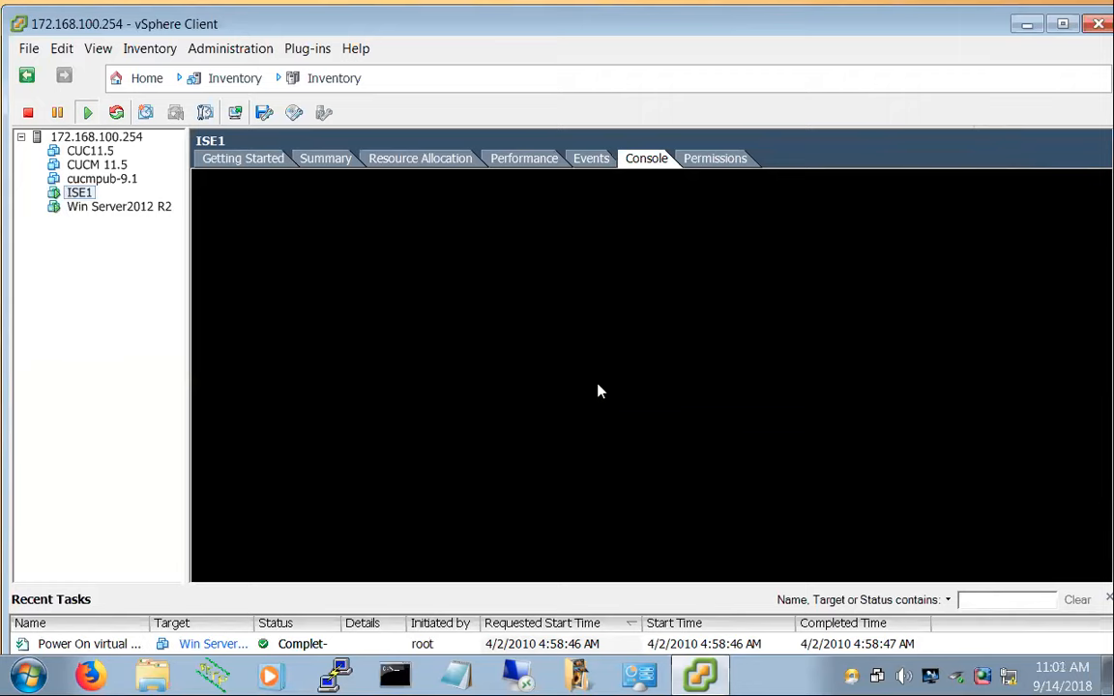
Confirm nameserver 172.168.100.96, skip a secondary nameserver, and set NTP server 172.168.100.96
mouse_move(905, 10)
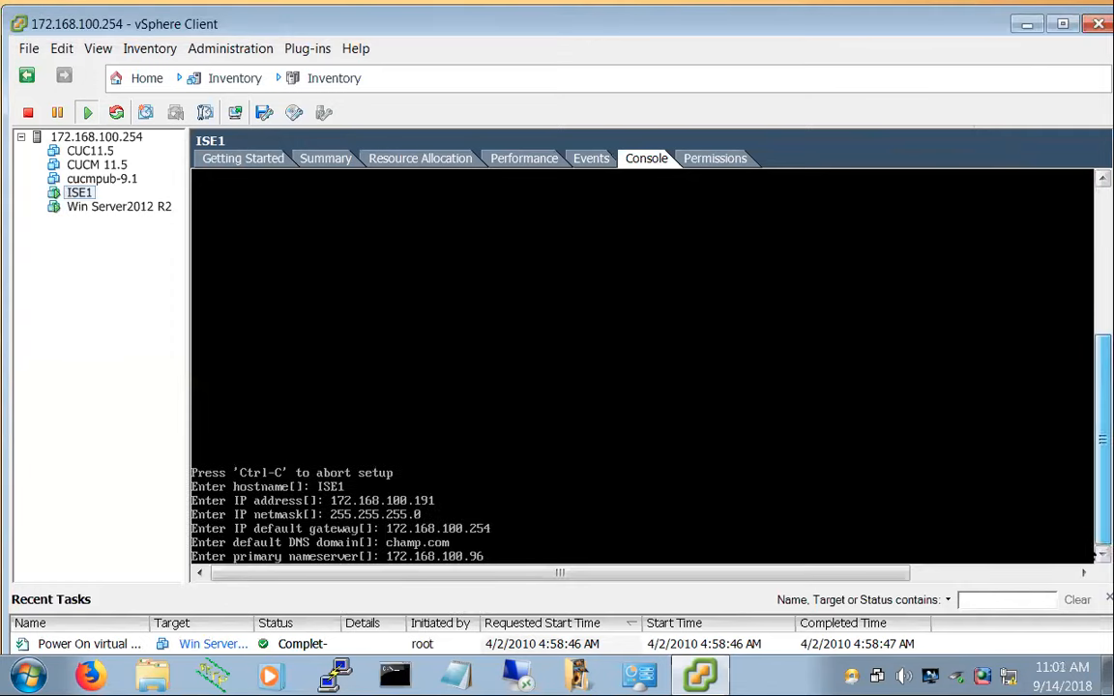
left_click(665, 528)
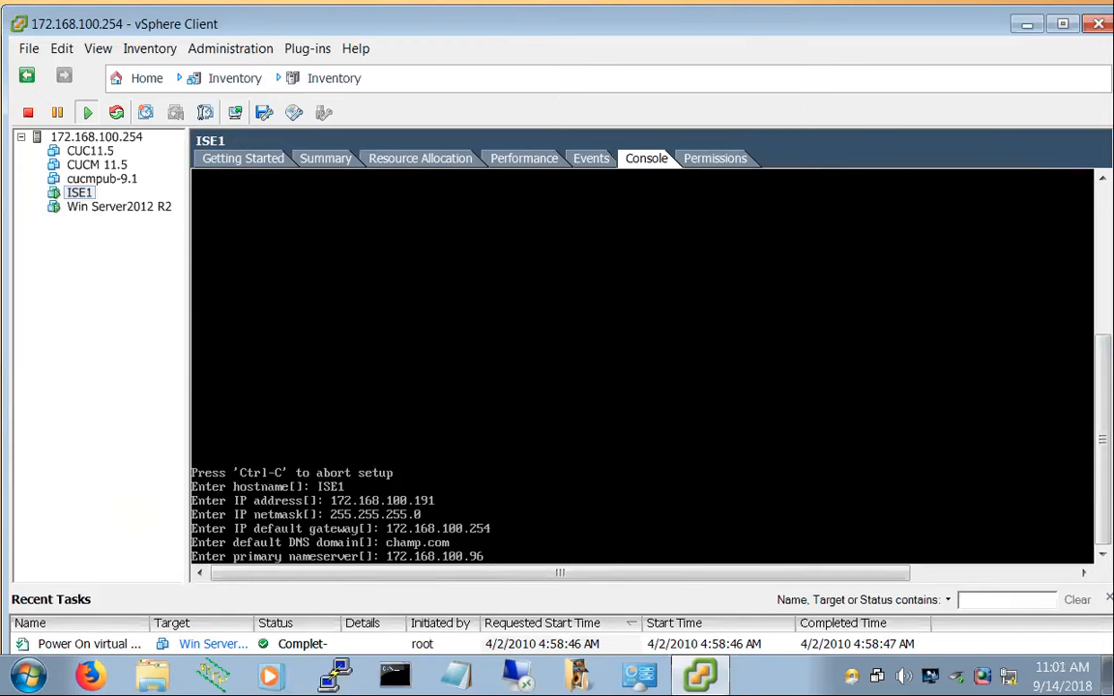
key("Return")
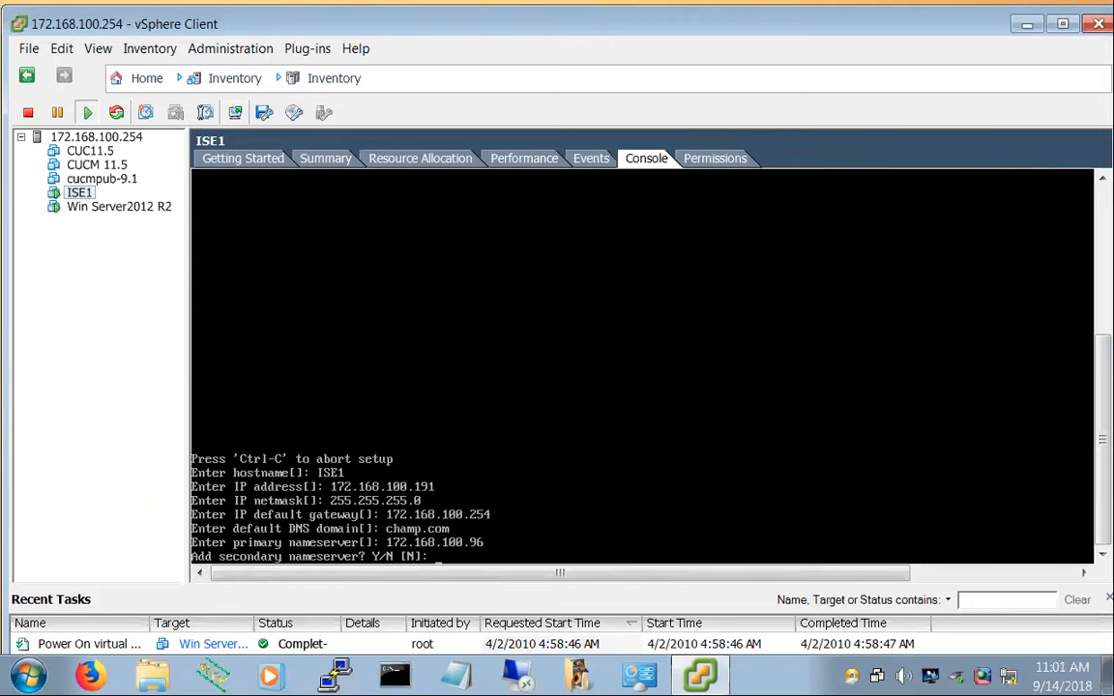
key("Return")
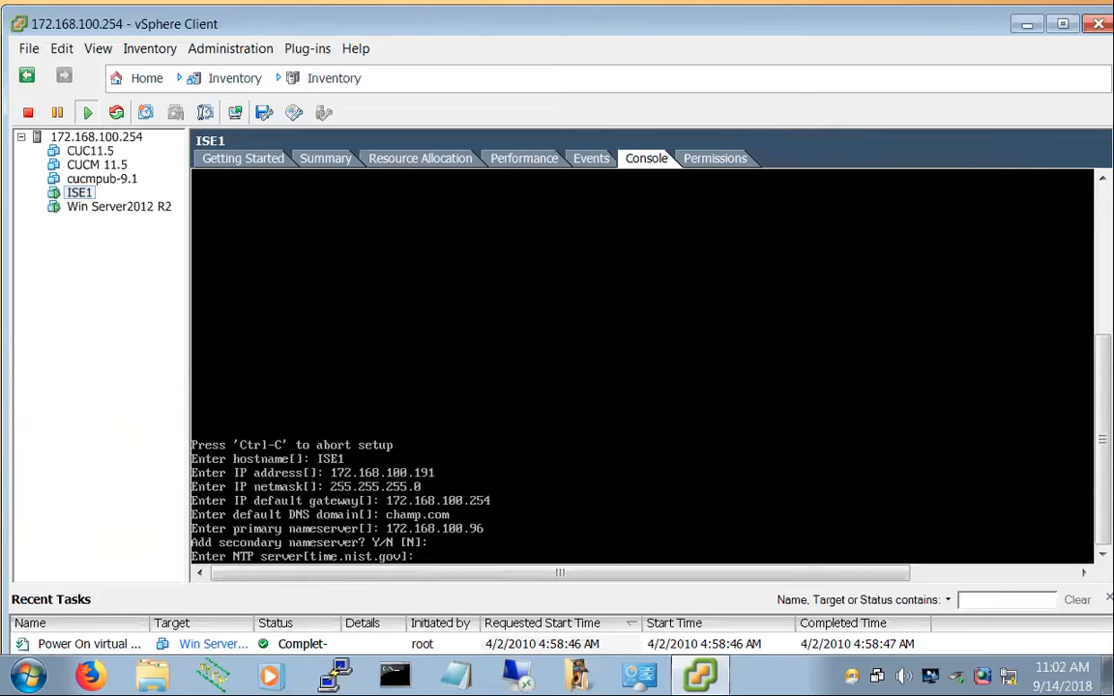
type("172.168.100.96")
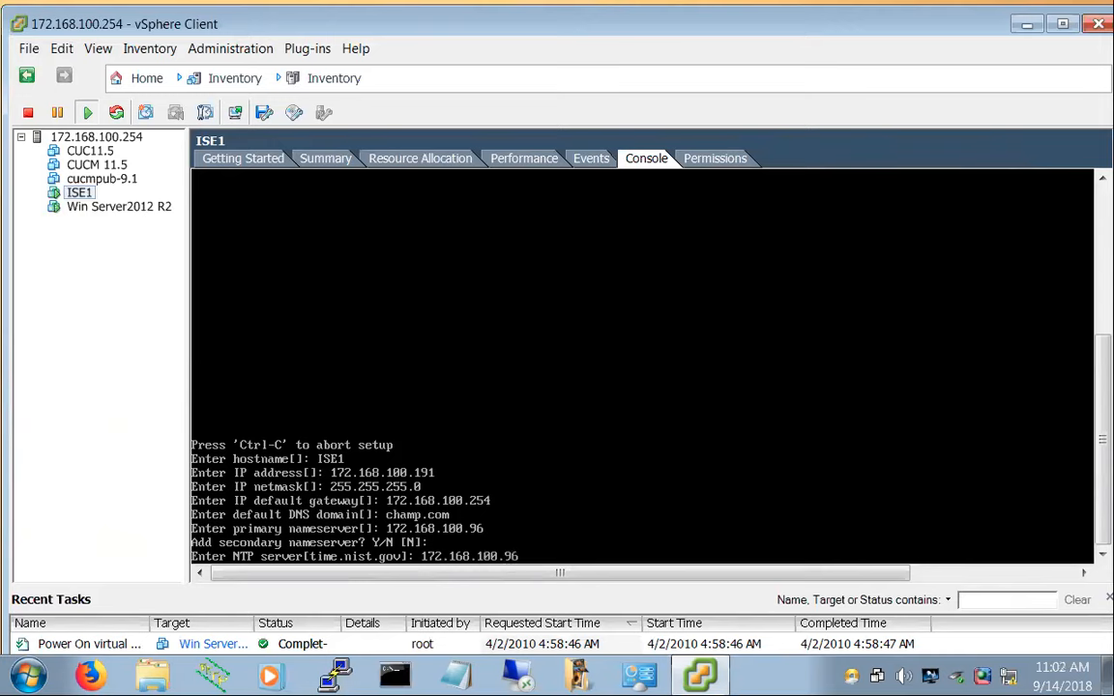
key("Return")
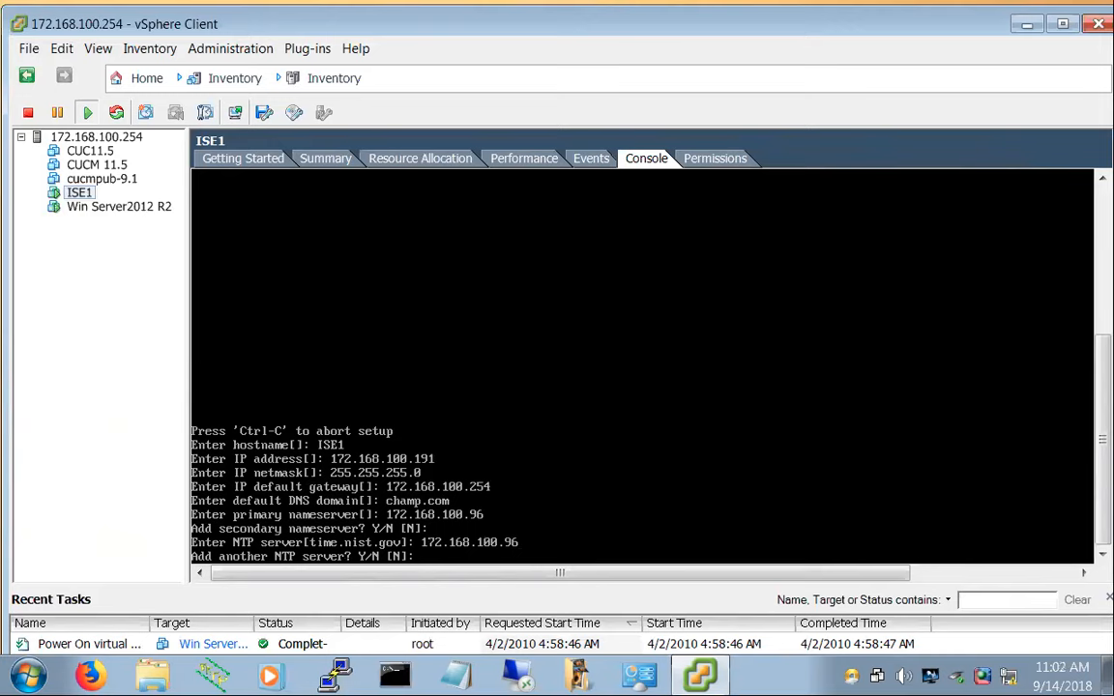
Skip extra NTP servers, keep timezone UTC, answer y to enable SSH, and keep username admin
key("Return")
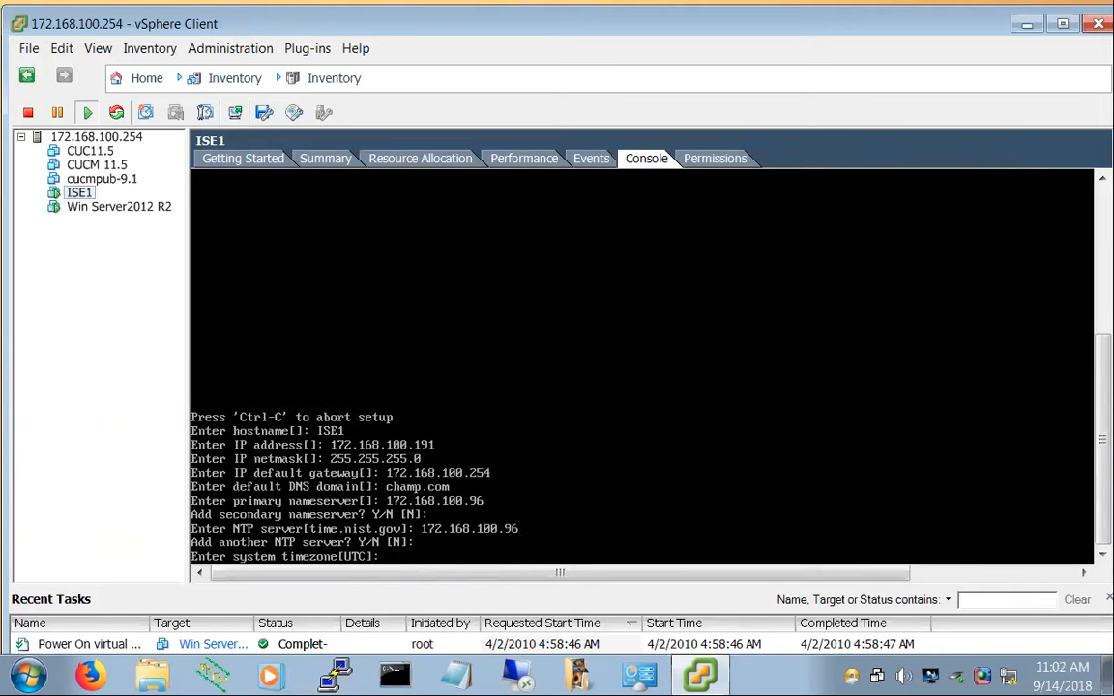
key("Return")
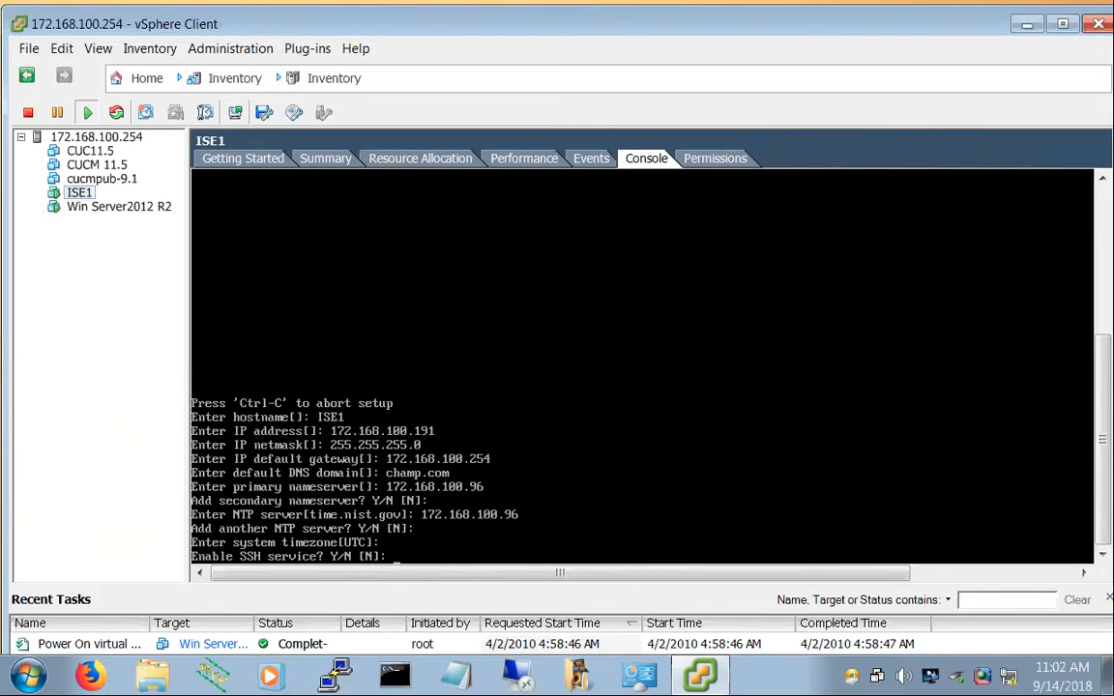
type("y")
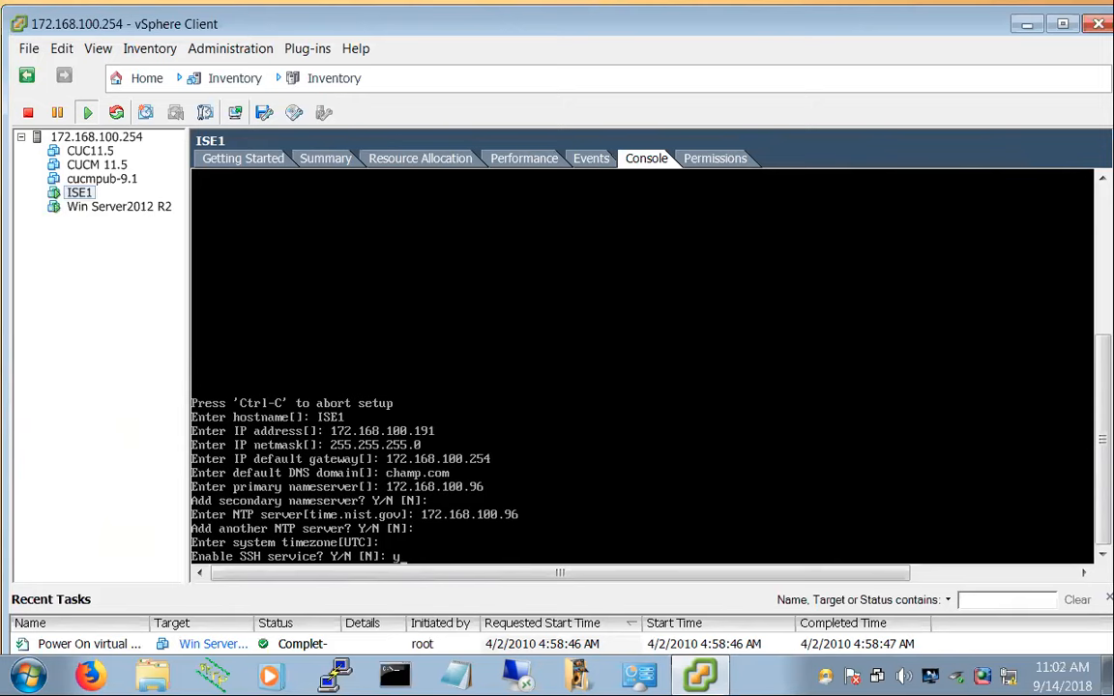
key("Return")
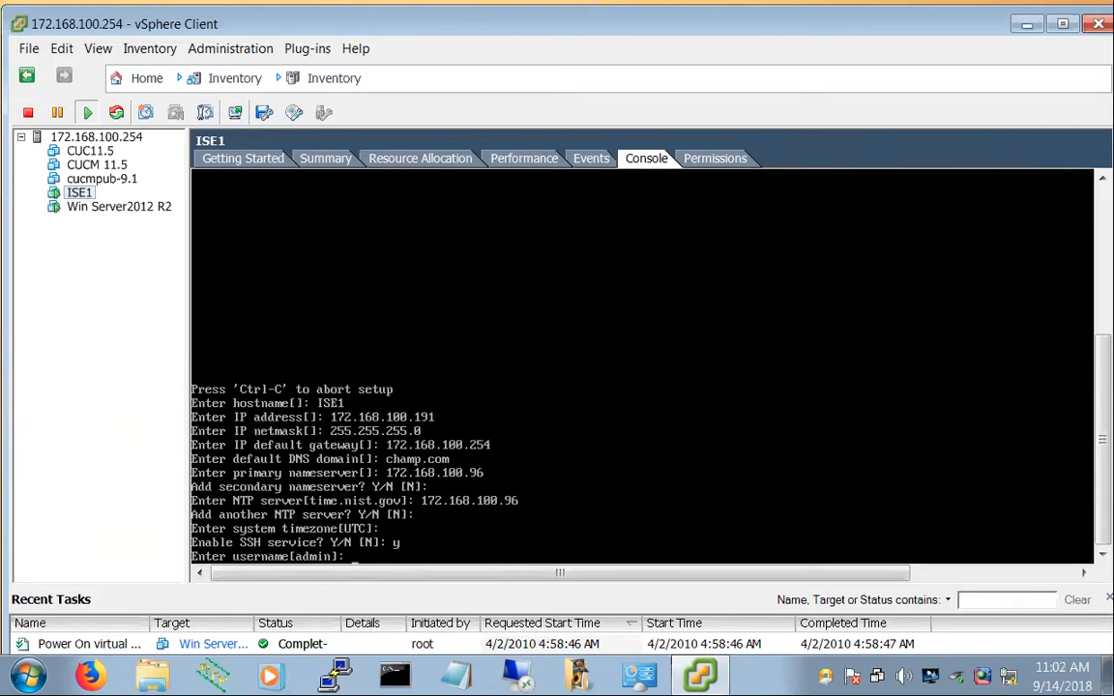
key("Return")
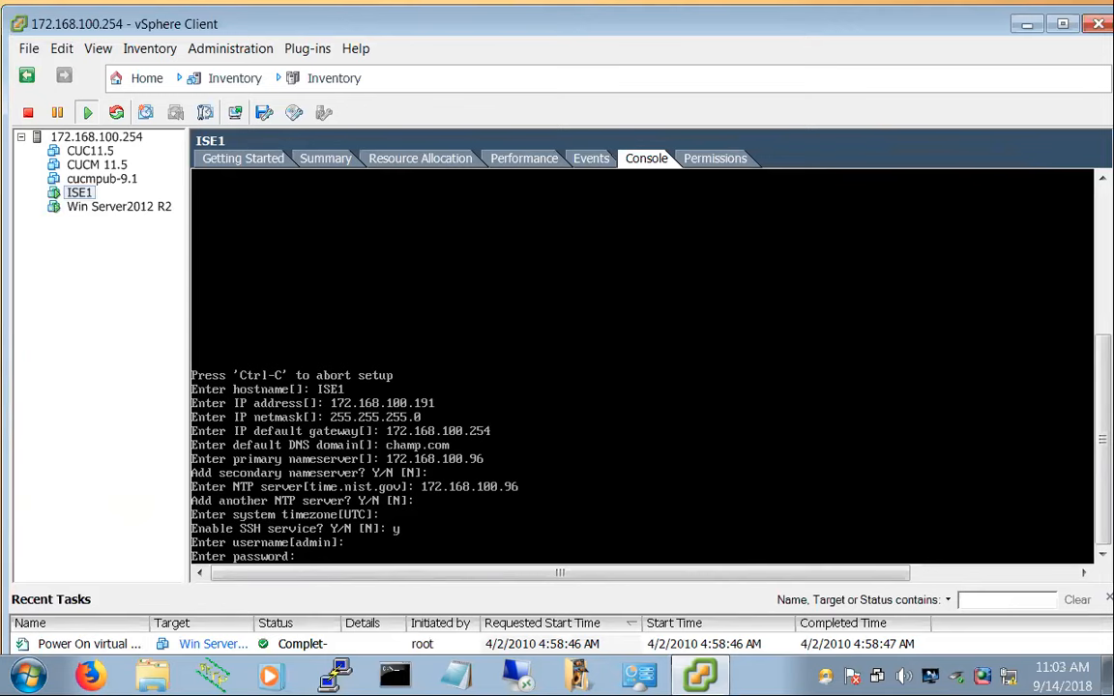
Submit the admin password and confirm it at the retype prompt
key("Return")
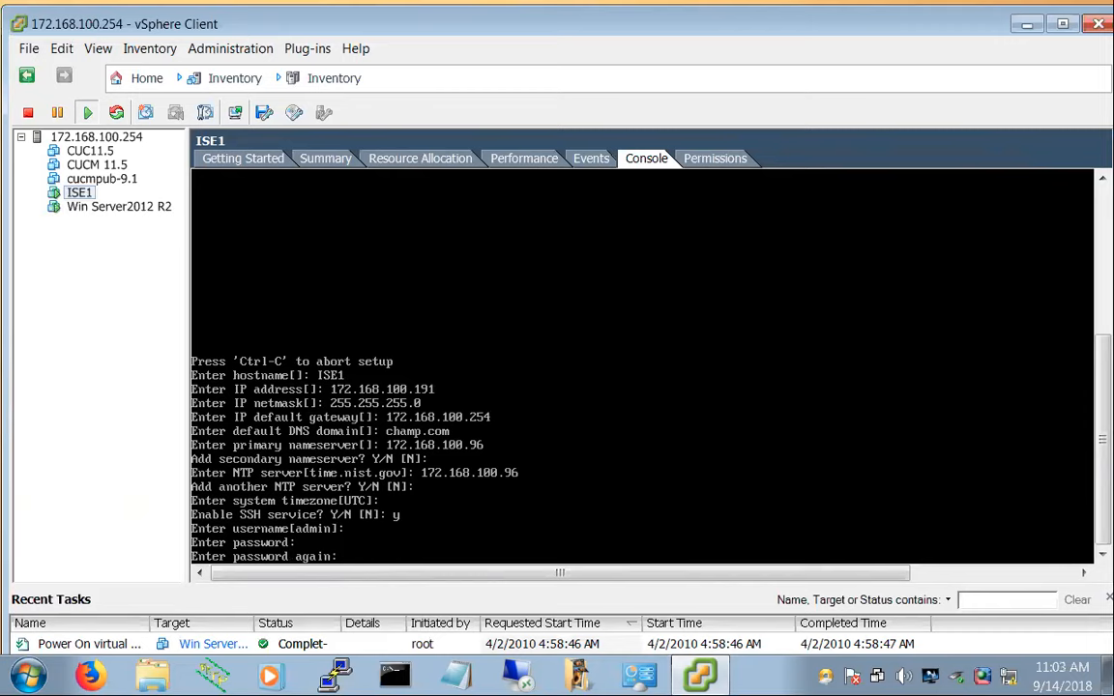
key("Return")
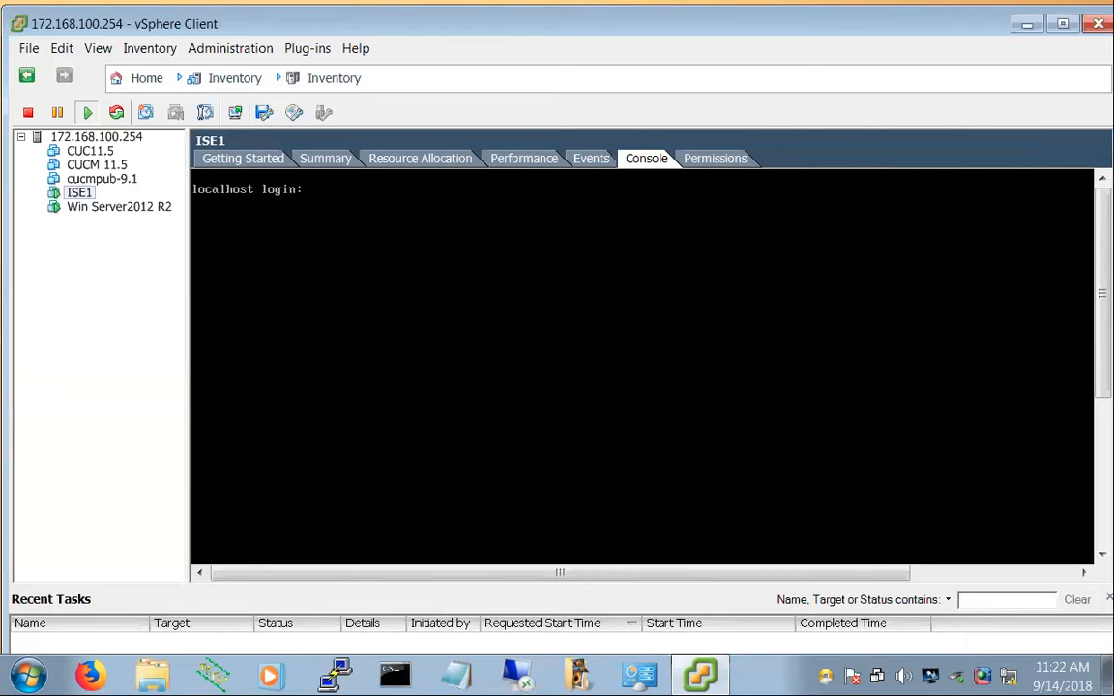
Log in to the ISE1 console as admin
type("admin")
key("Return")
key("Return")
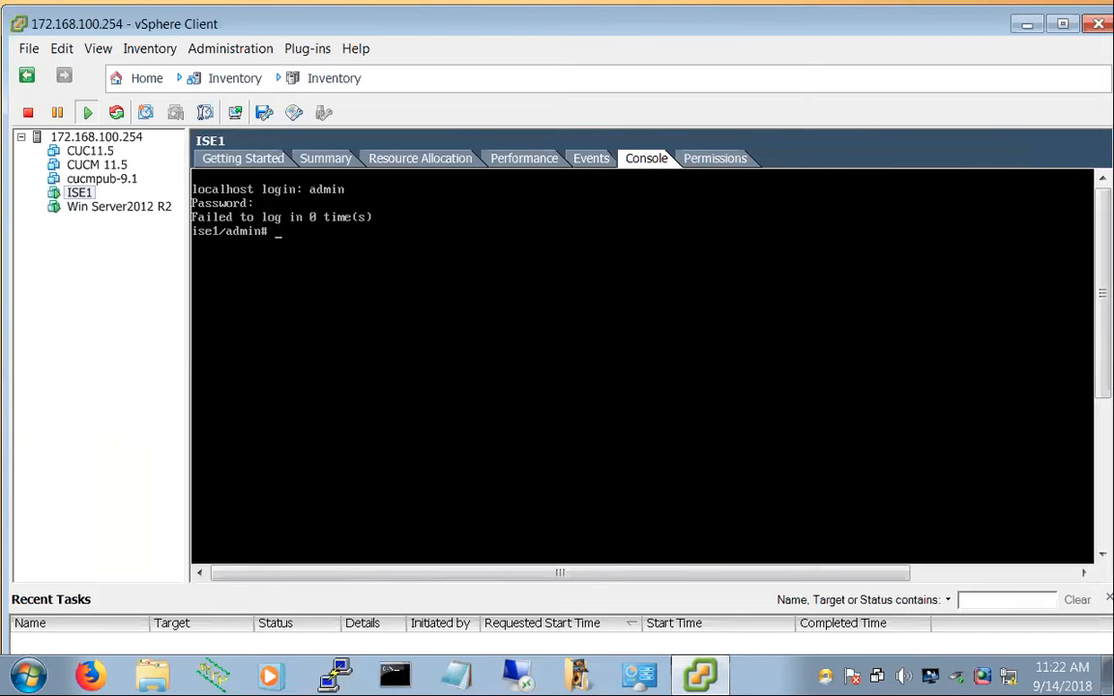
key("Return")
key("Return")
Try show argument completions (in, startup-config), then list all show options with 'show ?'
type("sj")
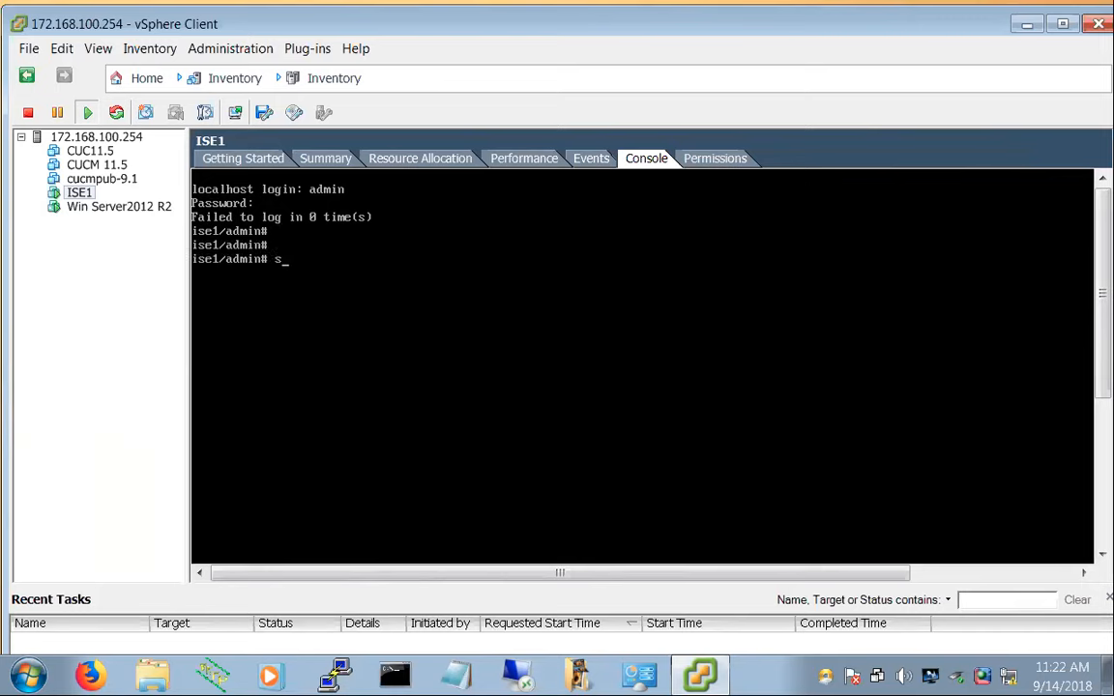
key("BackSpace")
key("BackSpace")
type("show in")
key("Tab")
key("BackSpace")
key("BackSpace")
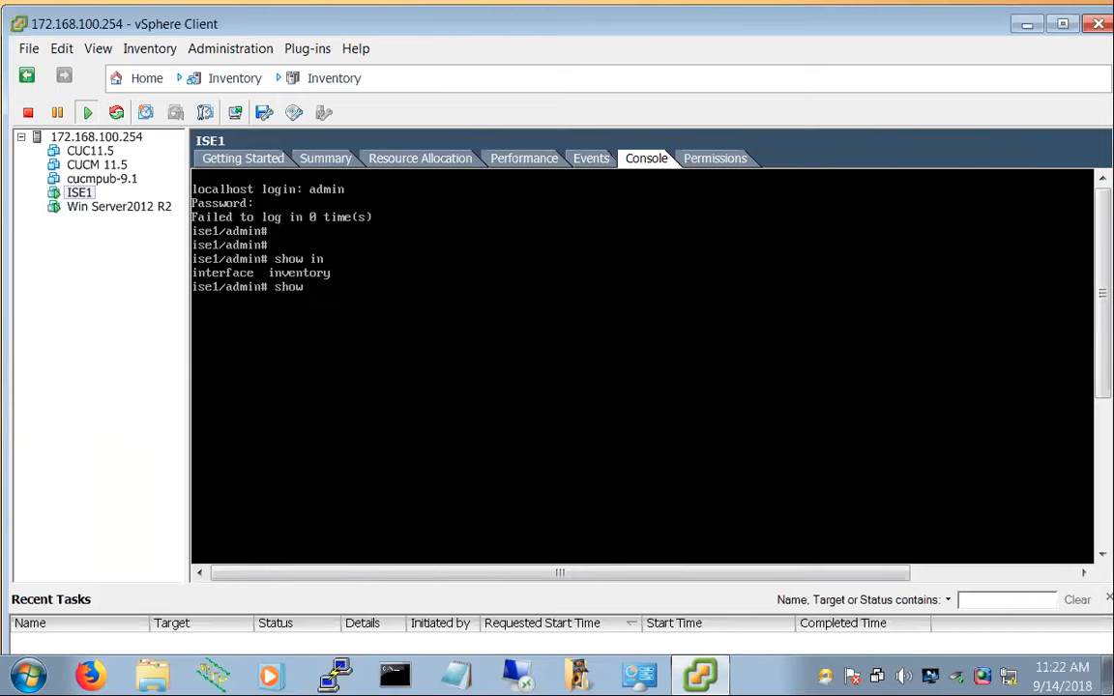
type("startup-config")
key("BackSpace")
key("BackSpace")
key("BackSpace")
key("BackSpace")
key("BackSpace")
key("BackSpace")
key("BackSpace")
key("BackSpace")
key("BackSpace")
key("BackSpace")
key("BackSpace")
key("BackSpace")
key("BackSpace")
key("BackSpace")
key("BackSpace")
key("BackSpace")
key("BackSpace")
key("BackSpace")
key("BackSpace")
type("show st")
key("Tab")
key("BackSpace")
key("BackSpace")
key("BackSpace")
key("BackSpace")
key("BackSpace")
key("BackSpace")
key("BackSpace")
key("BackSpace")
key("BackSpace")
key("BackSpace")
key("BackSpace")
key("BackSpace")
key("BackSpace")
key("BackSpace")
type("?")
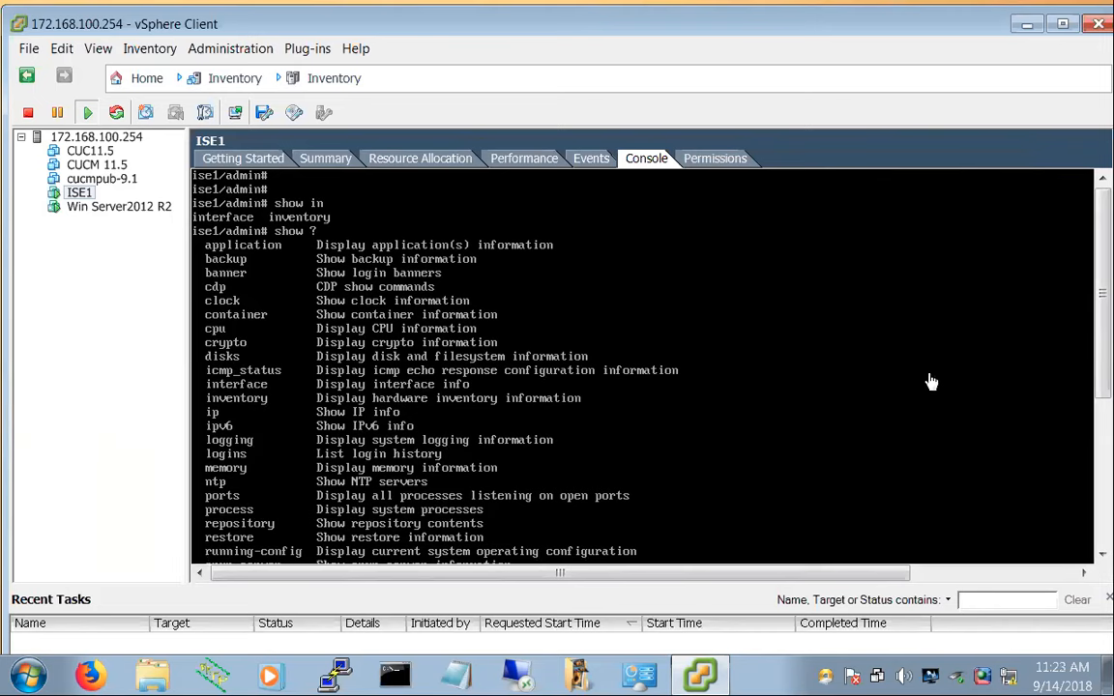
List the show application subcommands and type 'show application status ISE'
left_click_drag(1100, 230, 1096, 559)
left_click(649, 380)
key("BackSpace")
type("show appli")
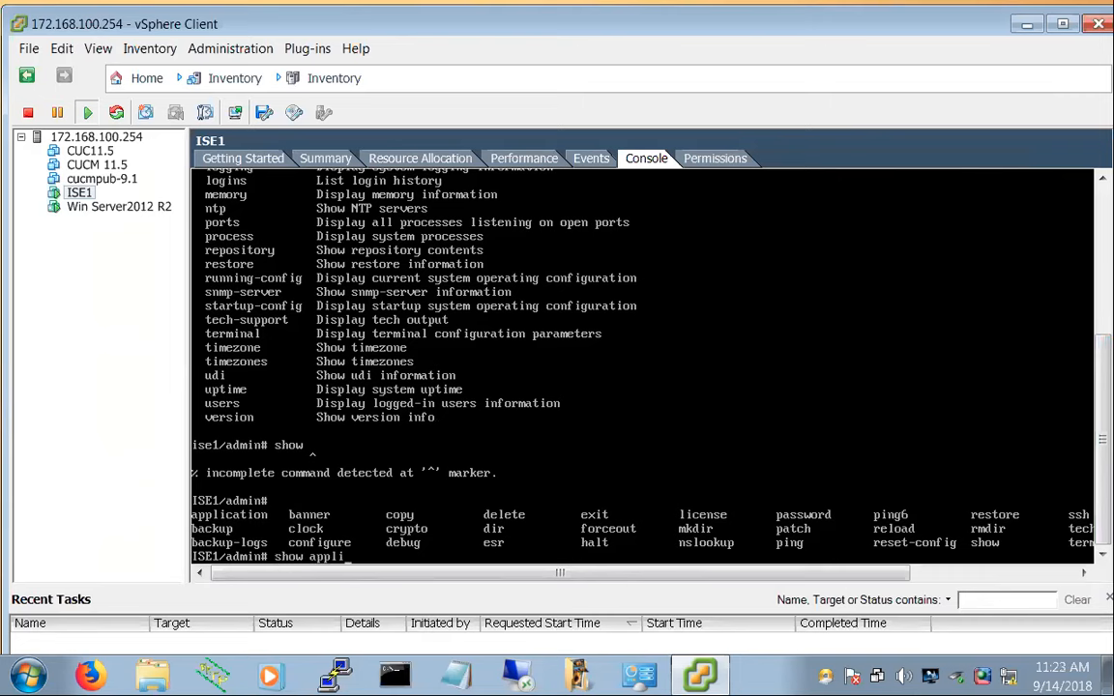
key("Tab")
type("?")
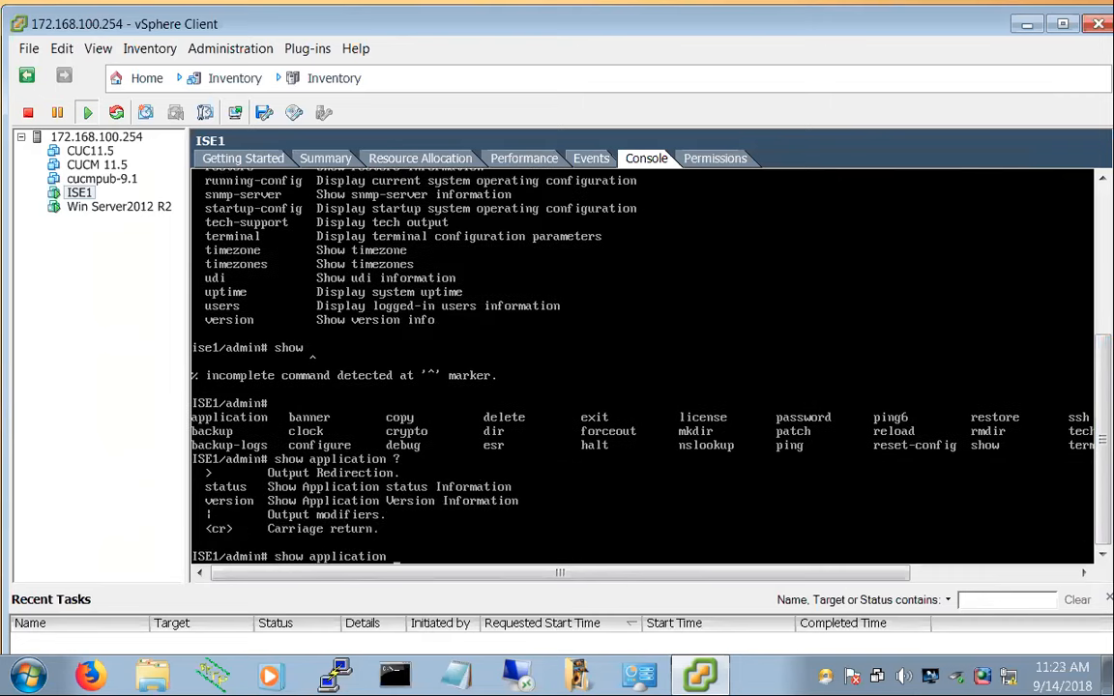
type("status ISE")
Run 'show application status ISE', then rerun it with lowercase 'ise'
key("Return")
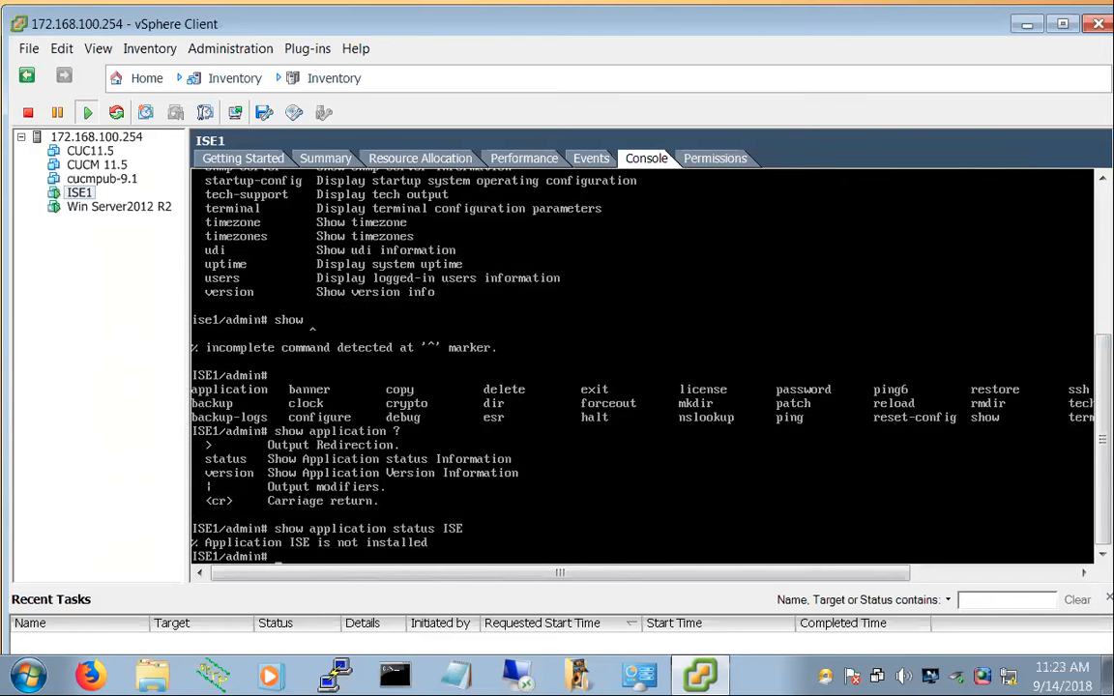
key("Up")
key("BackSpace")
key("BackSpace")
key("BackSpace")
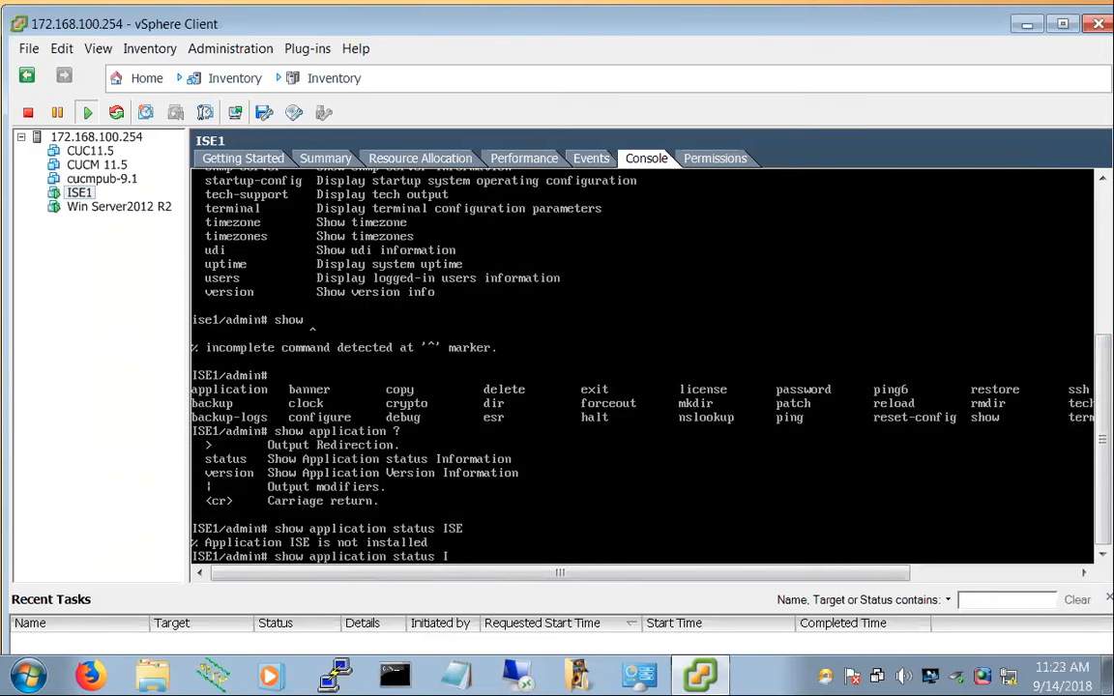
type("ise")
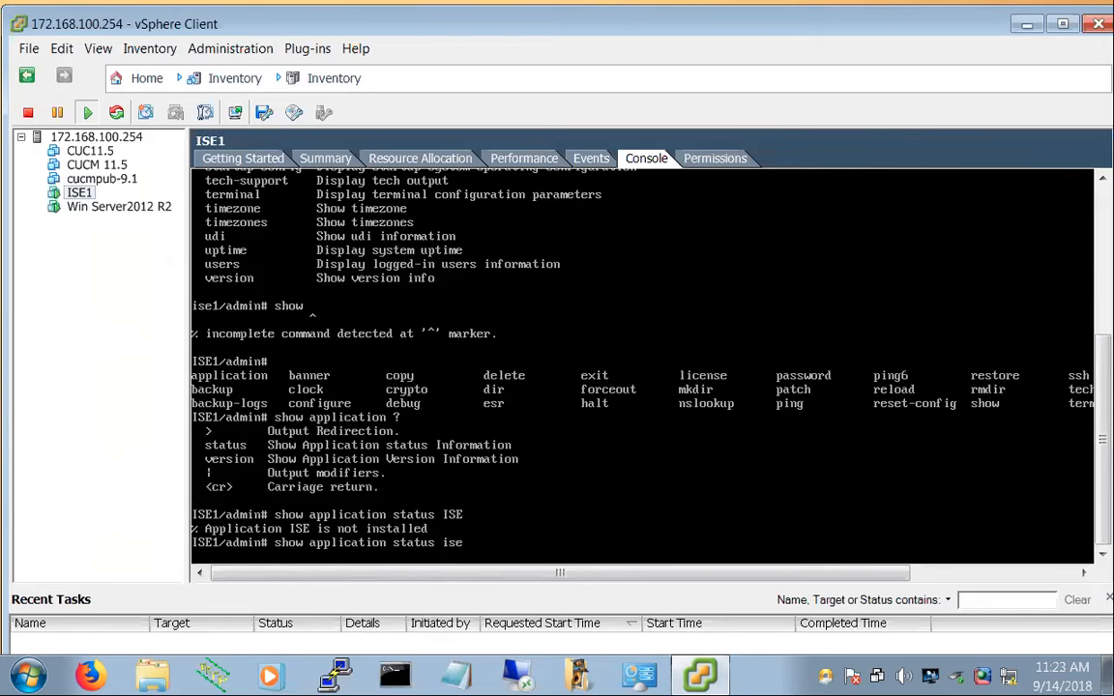
key("Return")
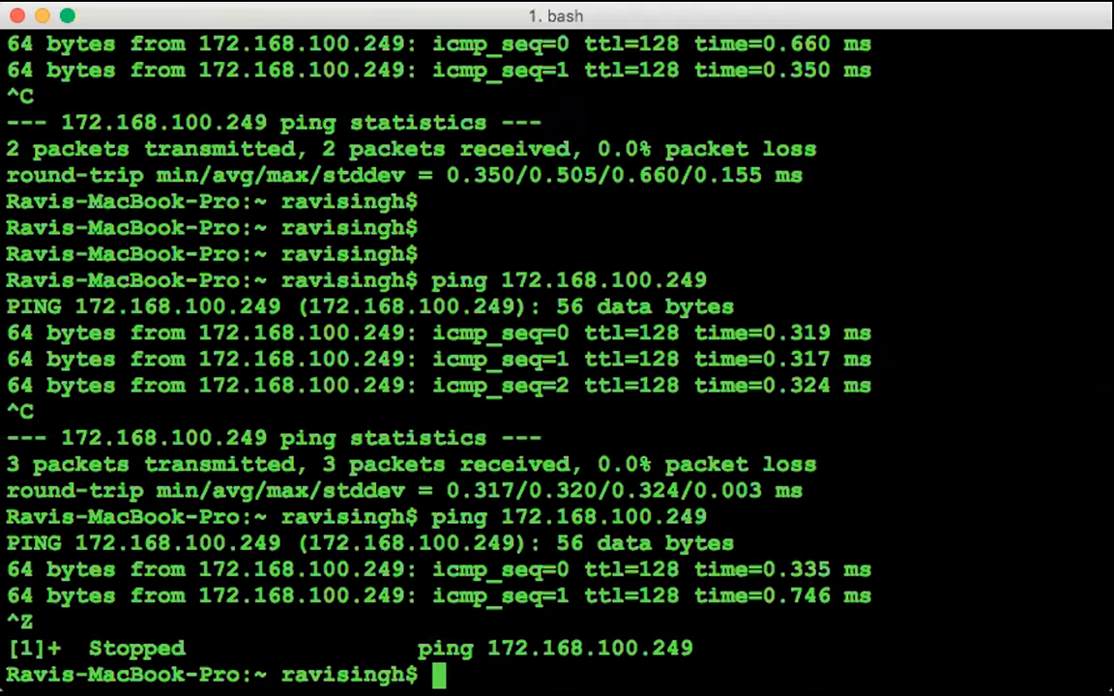
type("ssh")
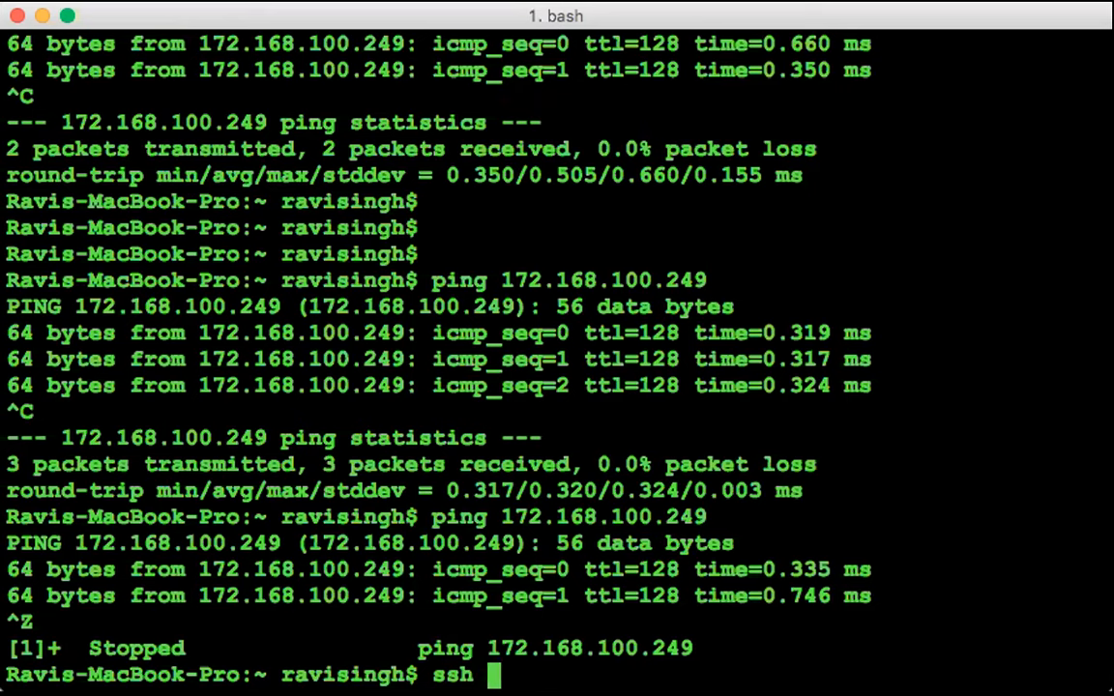
type(" ad")
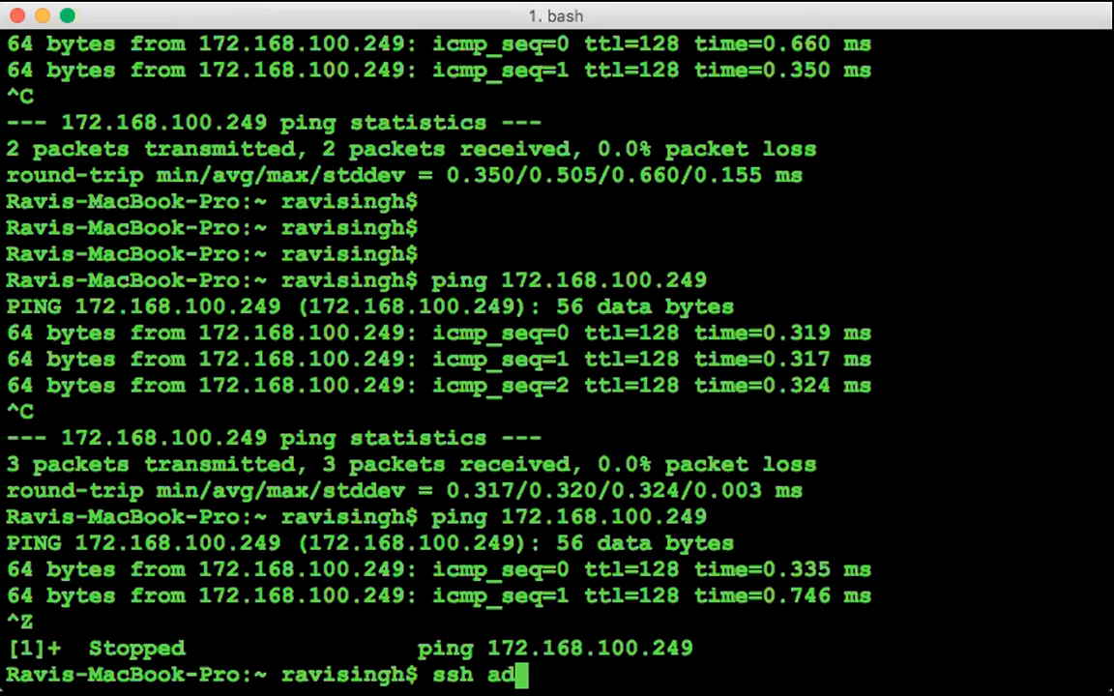
type("min@172.168.100.249")
key("Return")
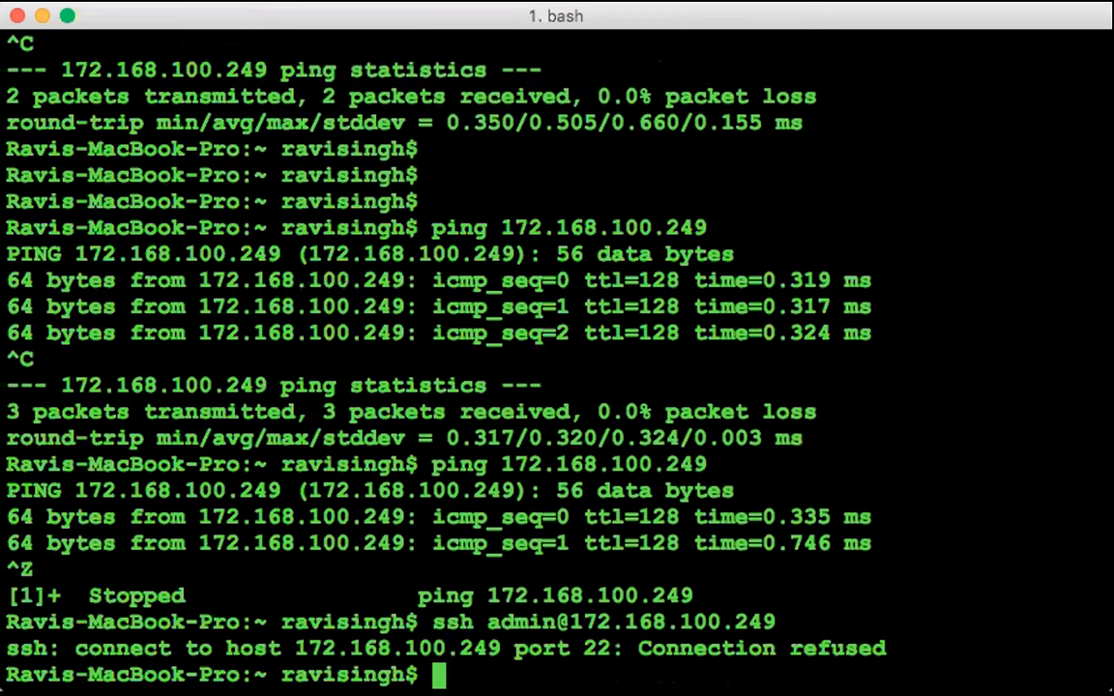
key("Up")
key("Left")
key("Left")
key("Left")
key("Left")
key("Left")
key("Left")
key("Left")
key("Left")
key("Left")
key("Left")
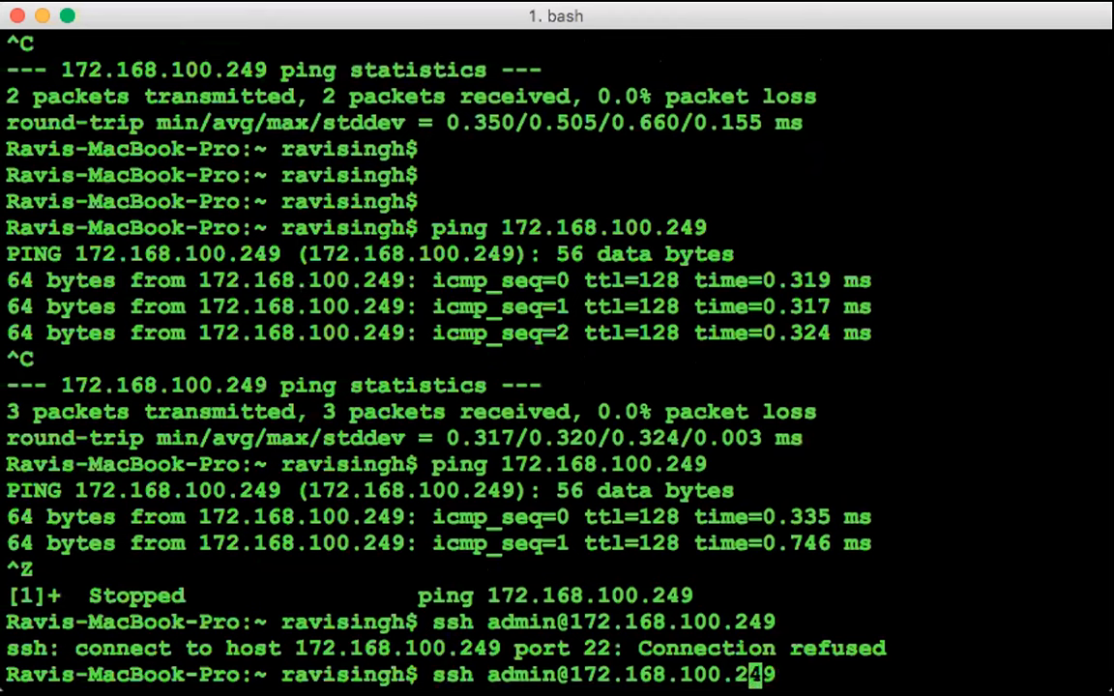
key("Left")
key("Left")
key("Left")
key("Left")
key("Left")
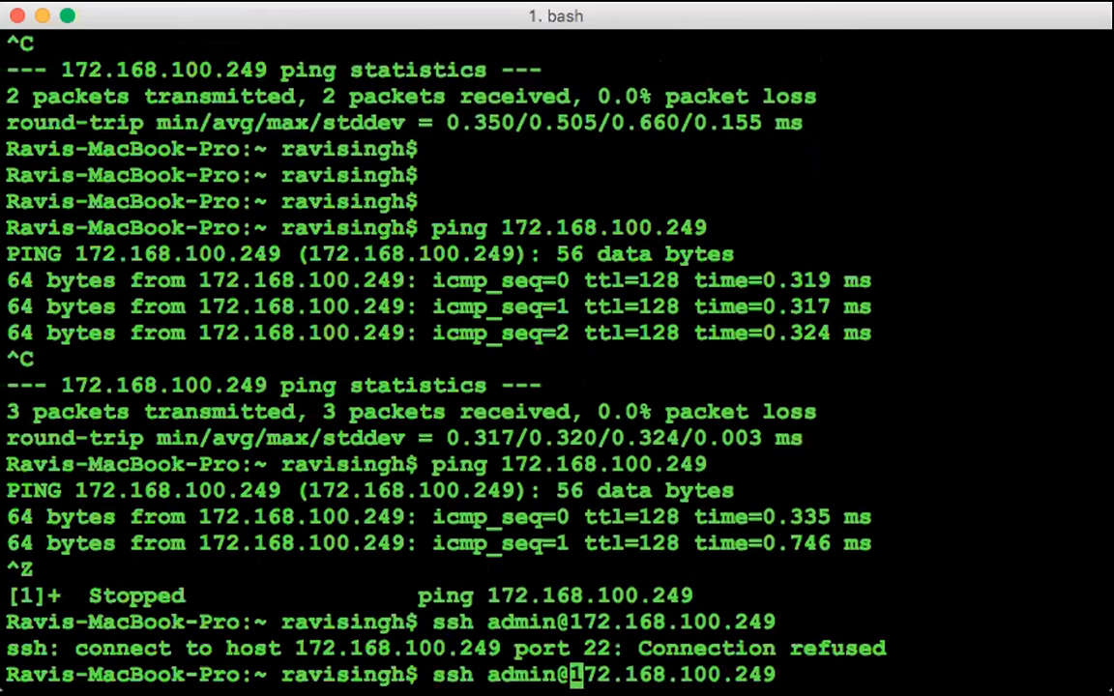
key("BackSpace")
key("Return")
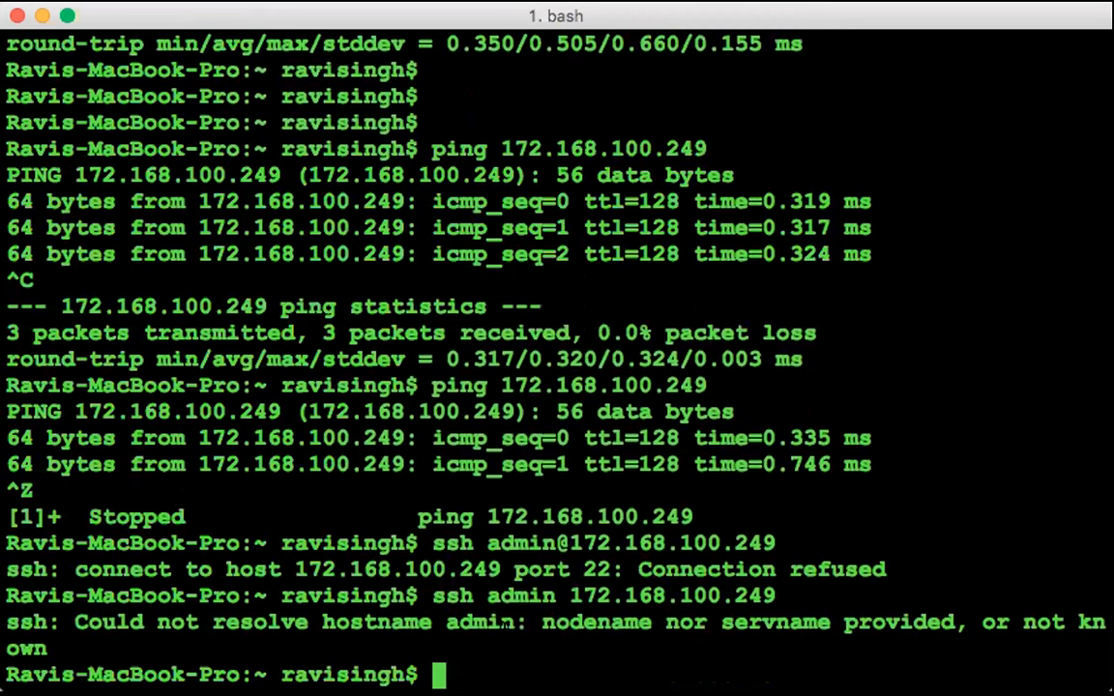
Add blank lines and run 'ssh ?' for help
key("Return")
key("Return")
key("Return")
key("Return")
key("Return")
key("Return")
key("Return")
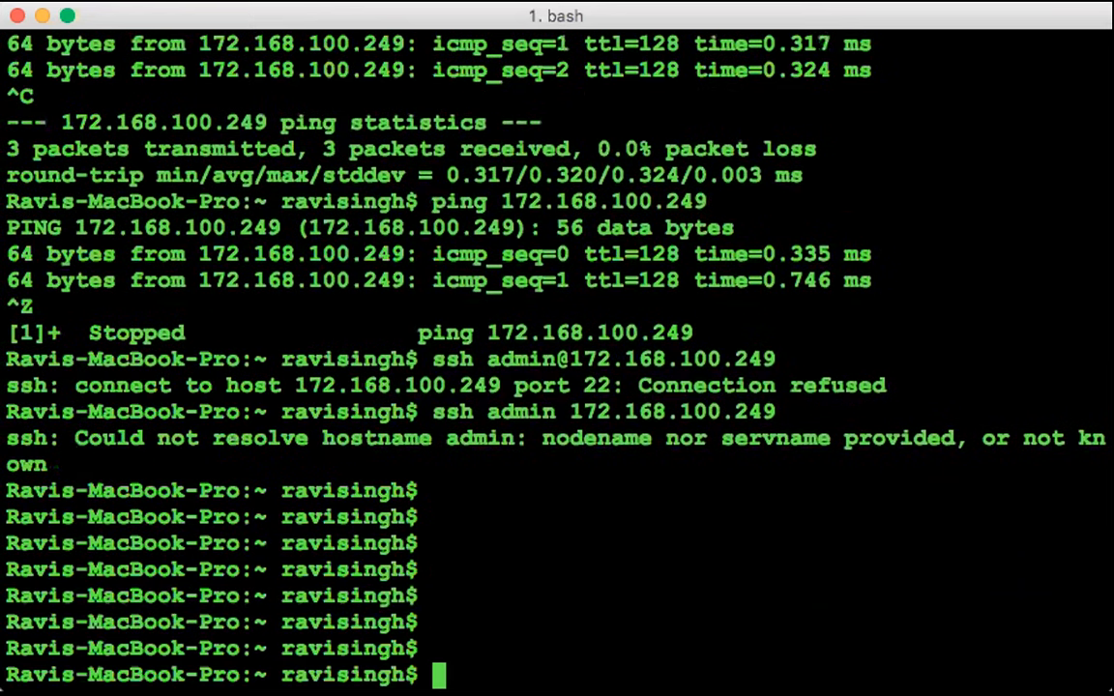
type("ssh ?")
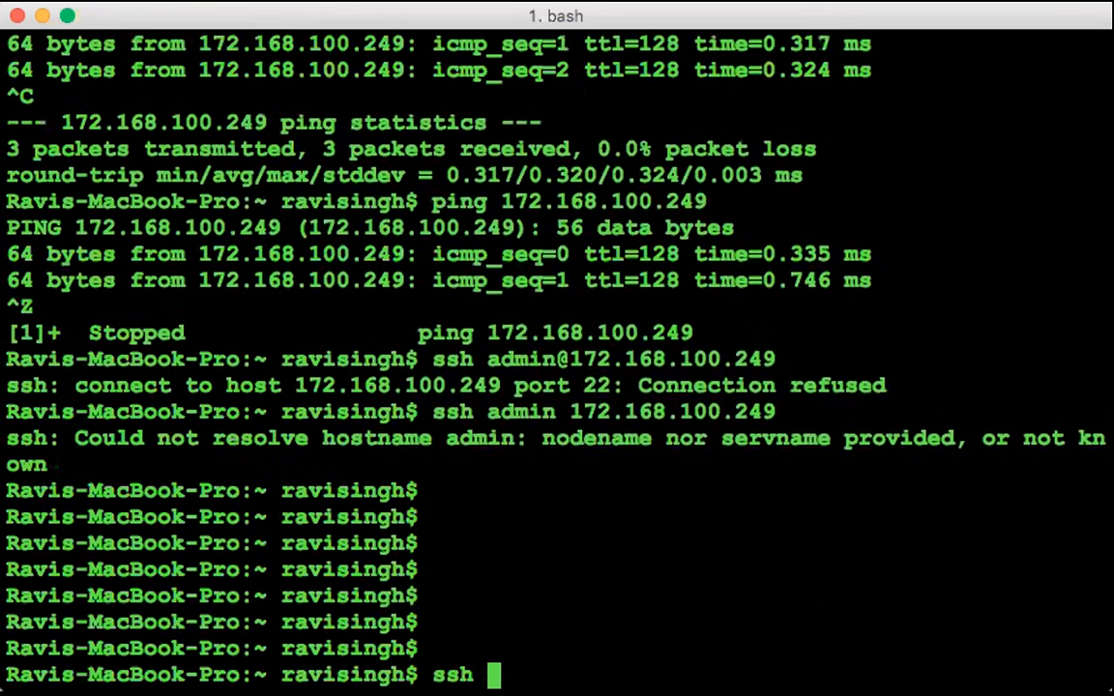
key("Return")
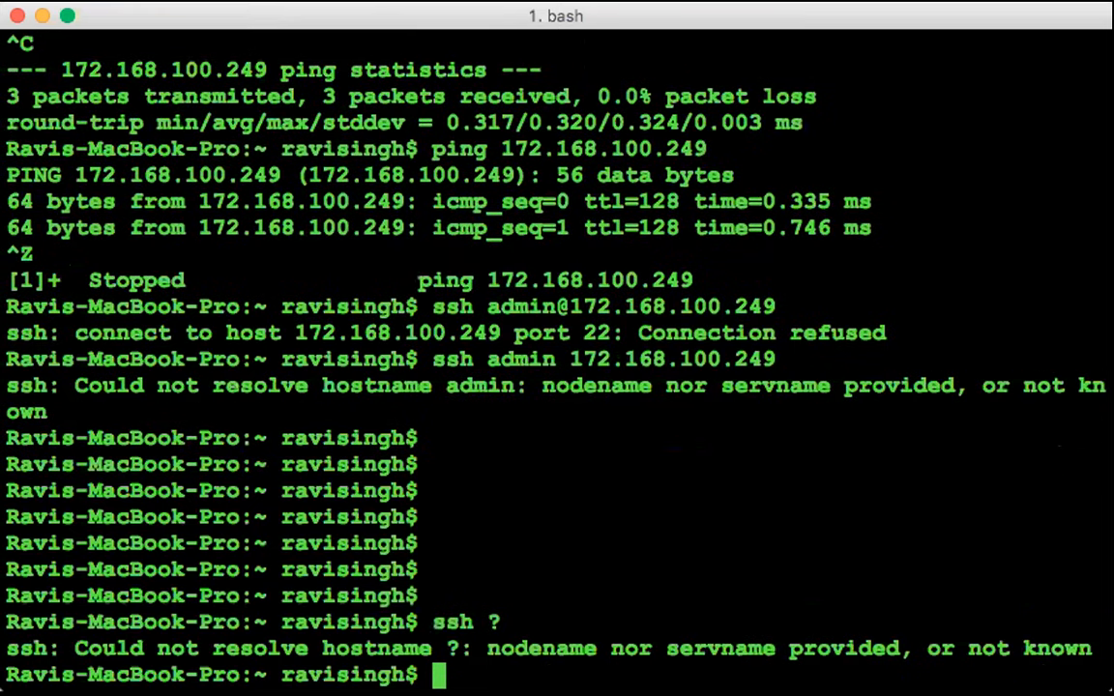
Run 'ssh admin 172.168.100.249' using the copied IP address
type("ssh")
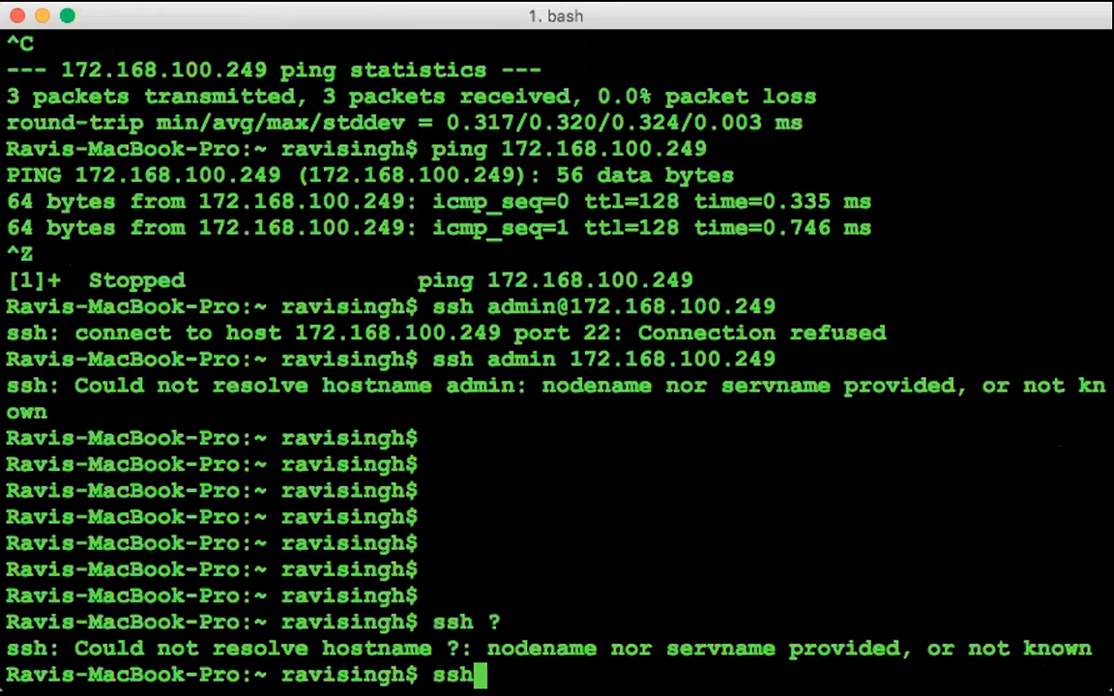
type(" admin")
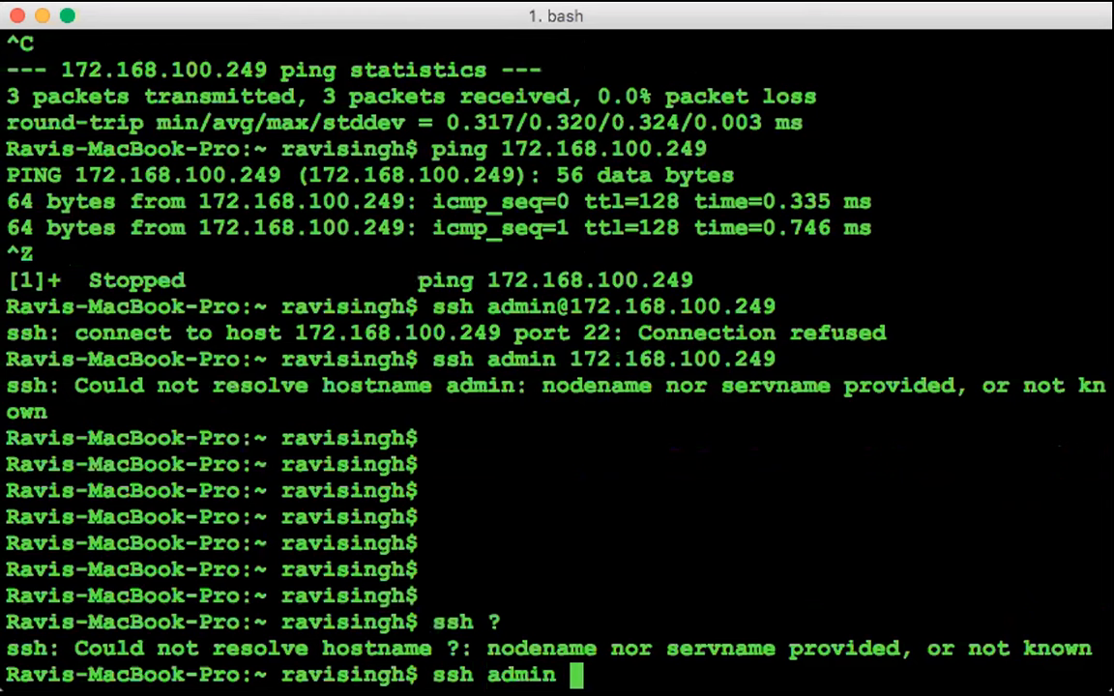
double_click(597, 358)
type("172.168.100.249")
key("Return")
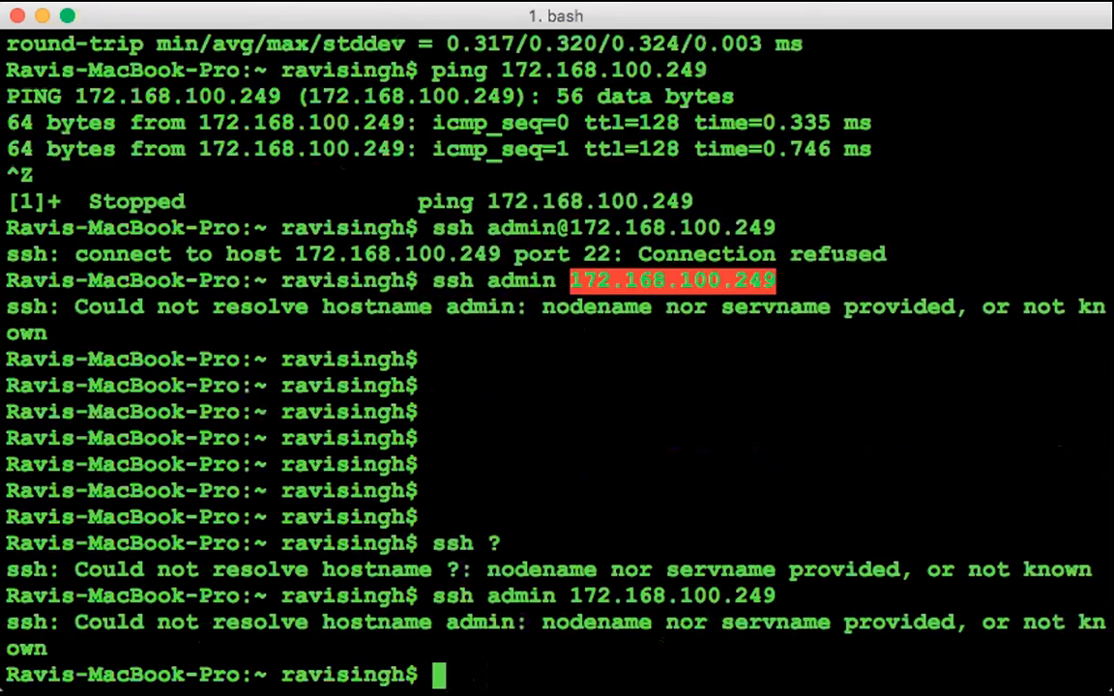
key("super+Tab")
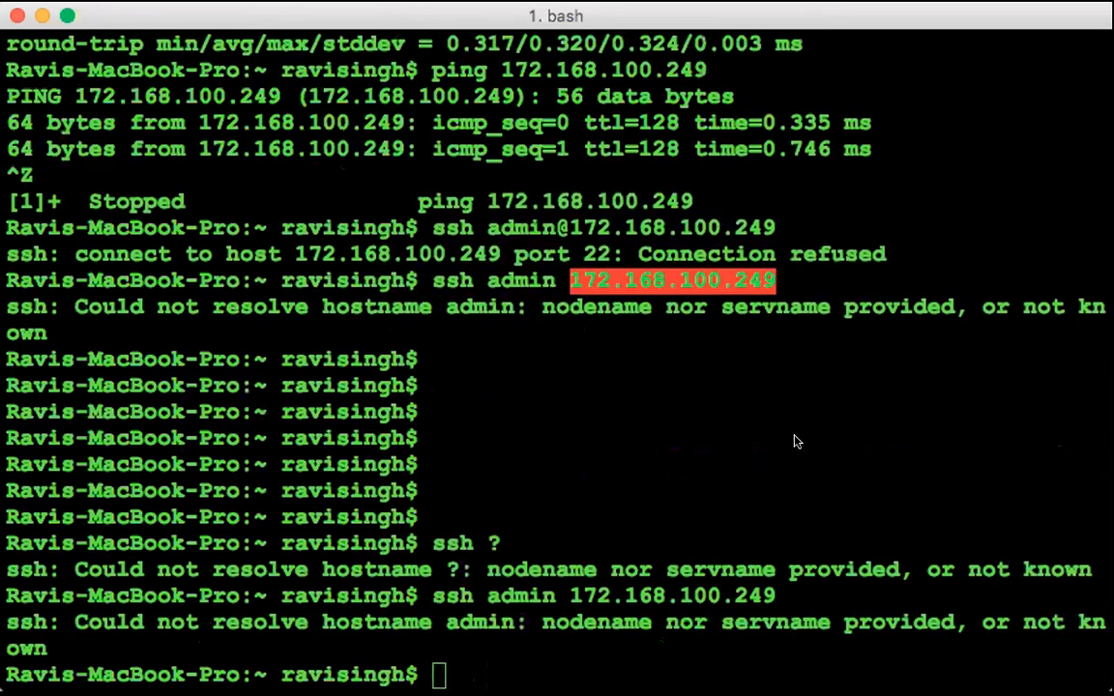